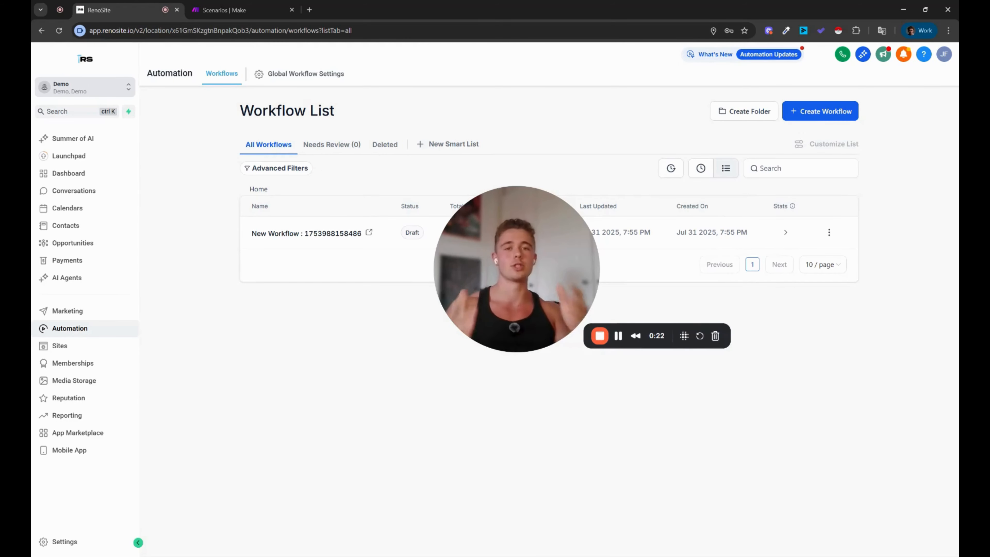
Step: Open the draft workflow and delete its Customer booked appointment trigger
left_click(306, 233)
left_click_drag(495, 277, 140, 434)
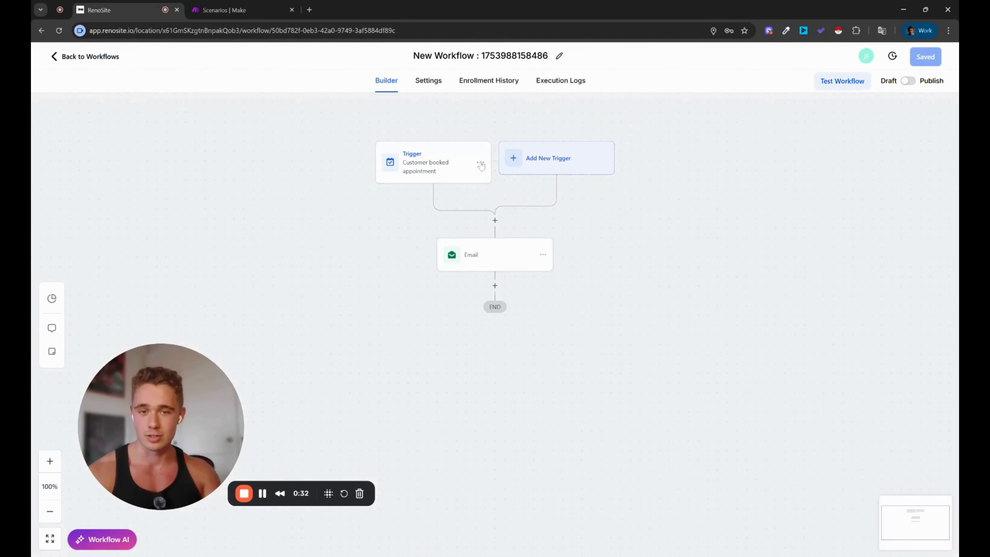
left_click(480, 164)
left_click(468, 213)
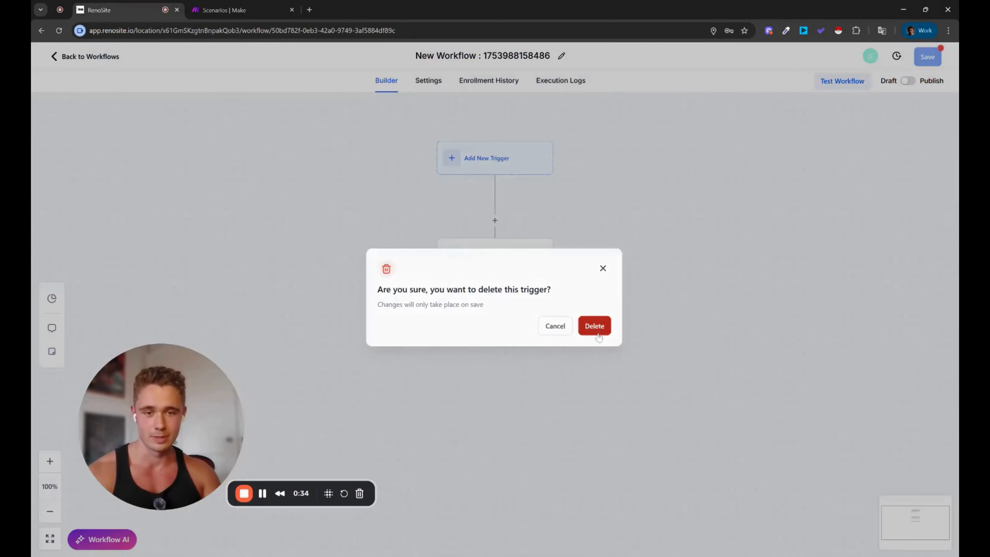
left_click(598, 334)
Step: Remove the Email step with Delete Action, leaving the canvas empty
left_click(543, 256)
left_click(589, 332)
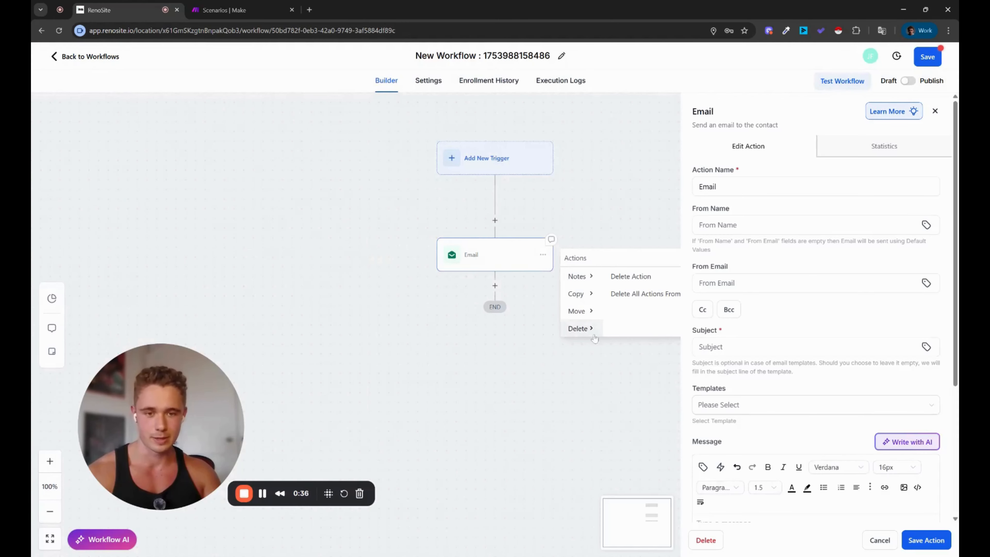
left_click(636, 277)
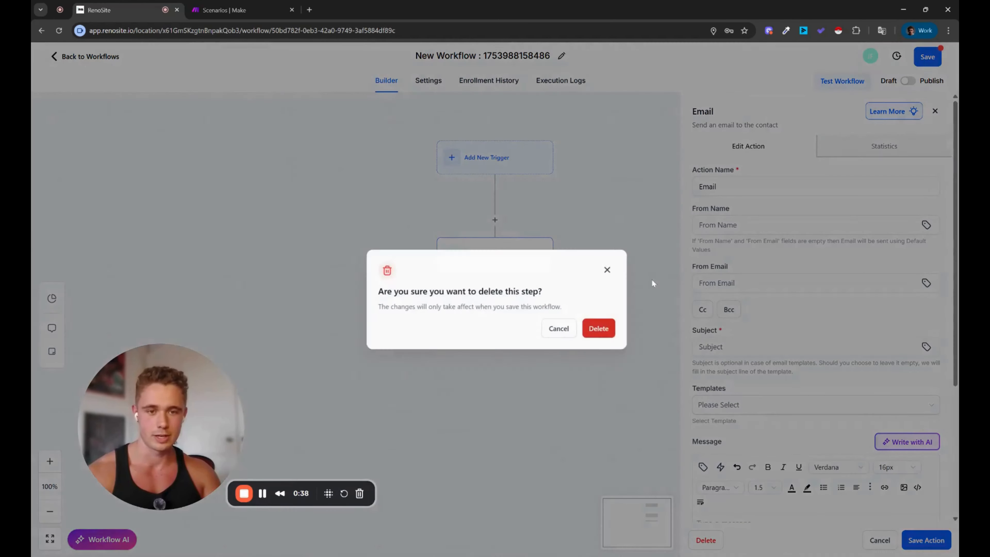
left_click(606, 328)
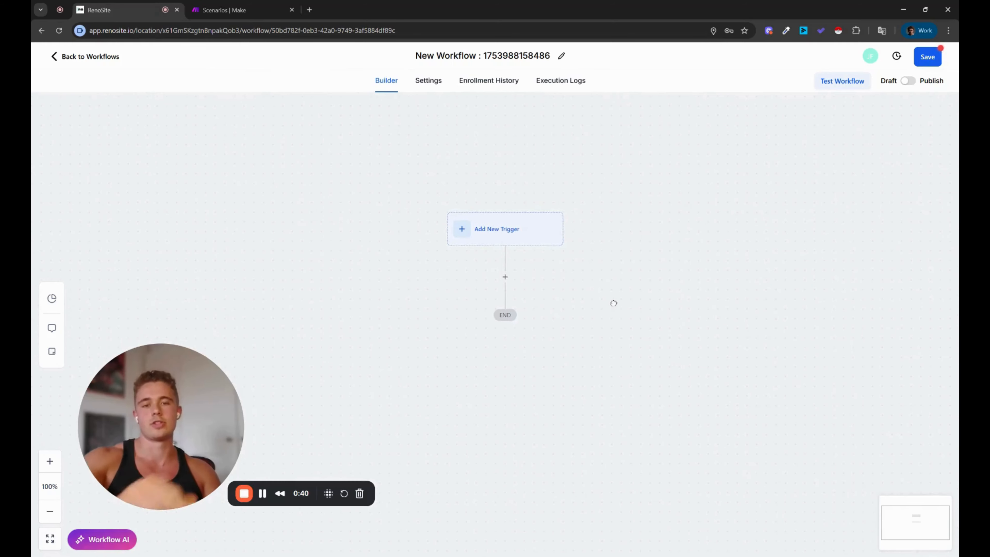
Step: Add and save a Facebook Lead Form Submitted trigger, with Page and Form set to Any
left_click(512, 233)
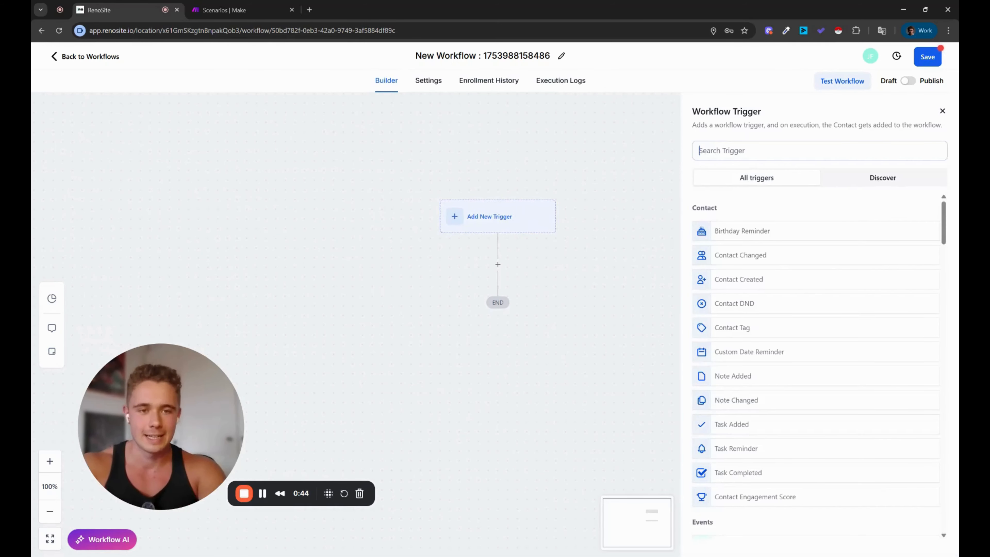
type("face")
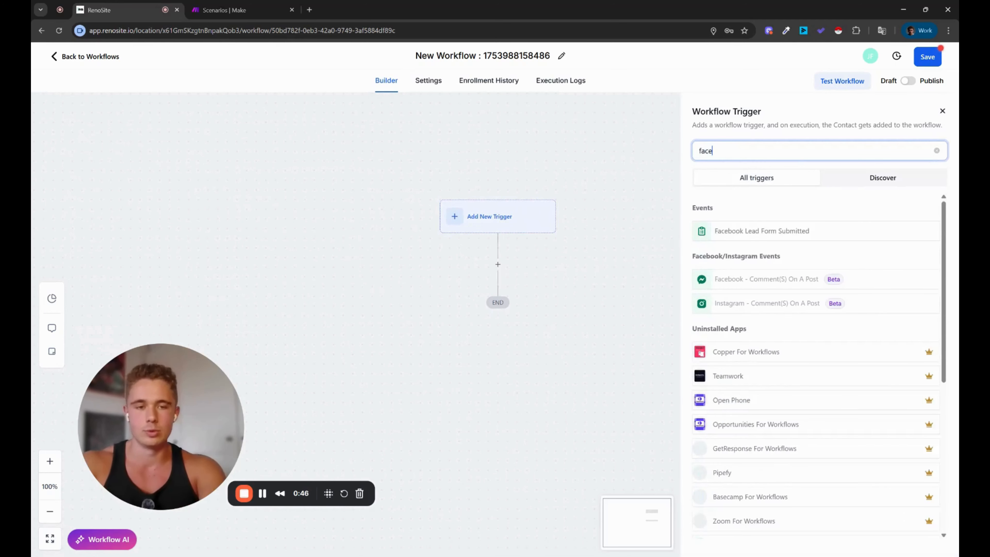
left_click(729, 232)
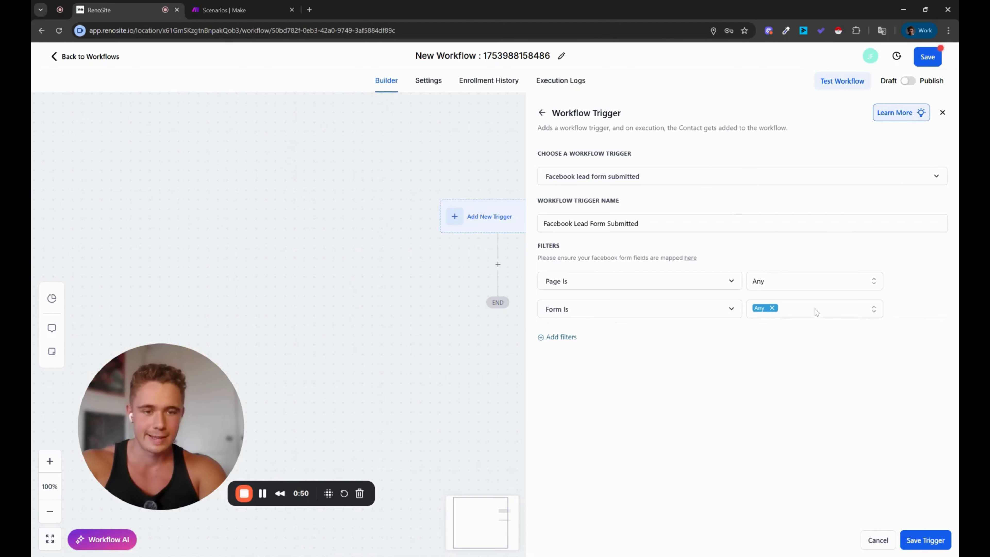
left_click(925, 541)
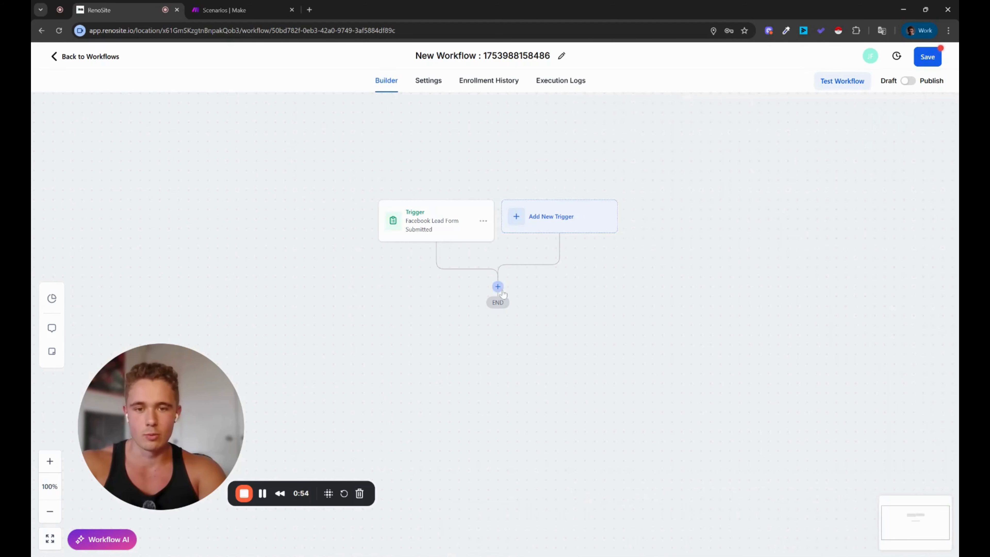
Step: Choose a Webhook action after the Facebook lead trigger, then go to a blank Make scenario
left_click(499, 289)
type("web")
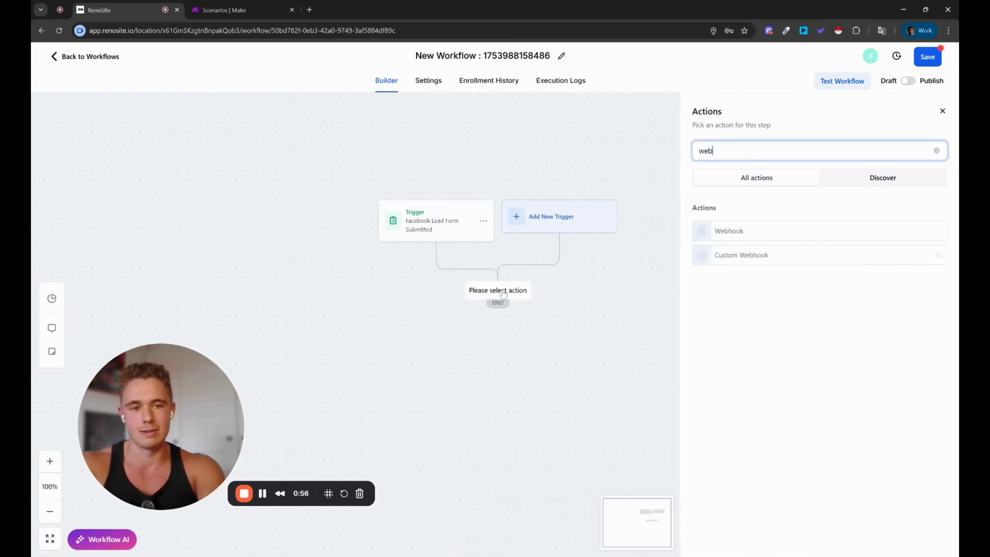
left_click(730, 233)
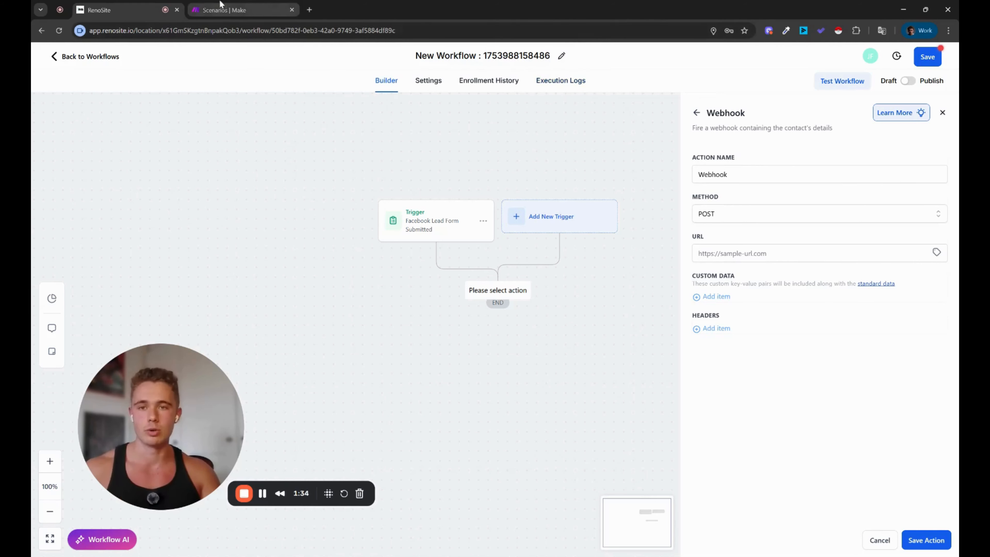
left_click(250, 6)
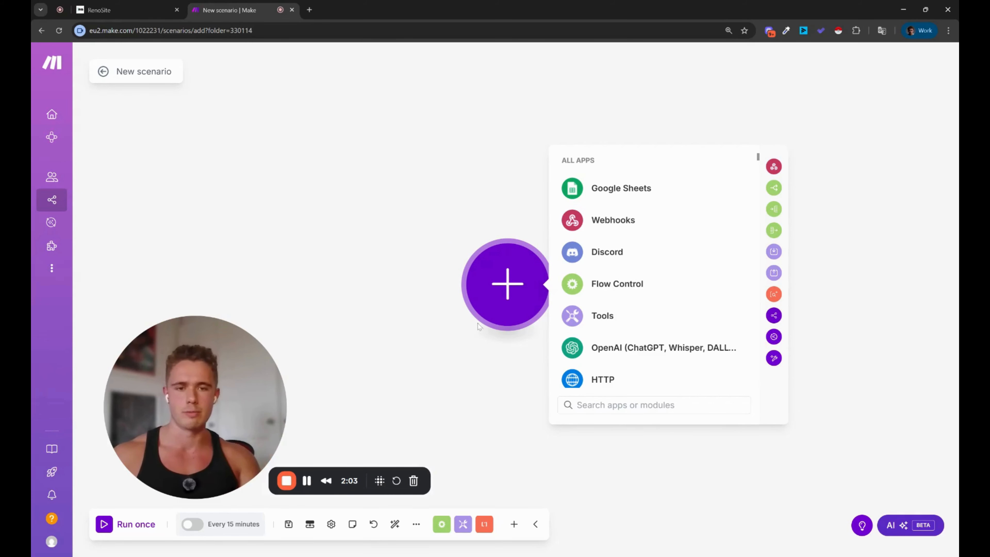
Step: Add a Webhooks Custom webhook named 'Test Notification Webhook' and copy its address
left_click(618, 221)
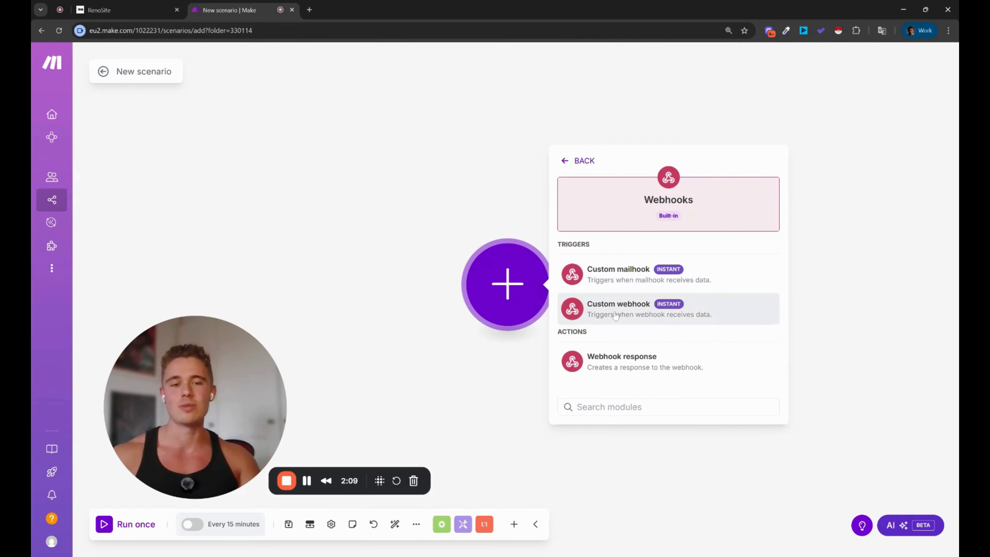
left_click(631, 315)
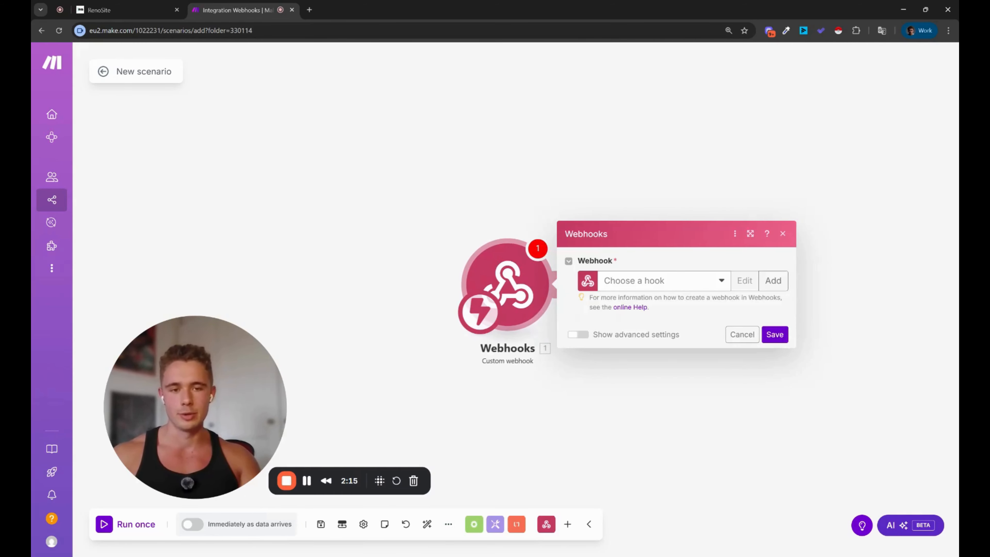
left_click(774, 287)
key("ctrl+a")
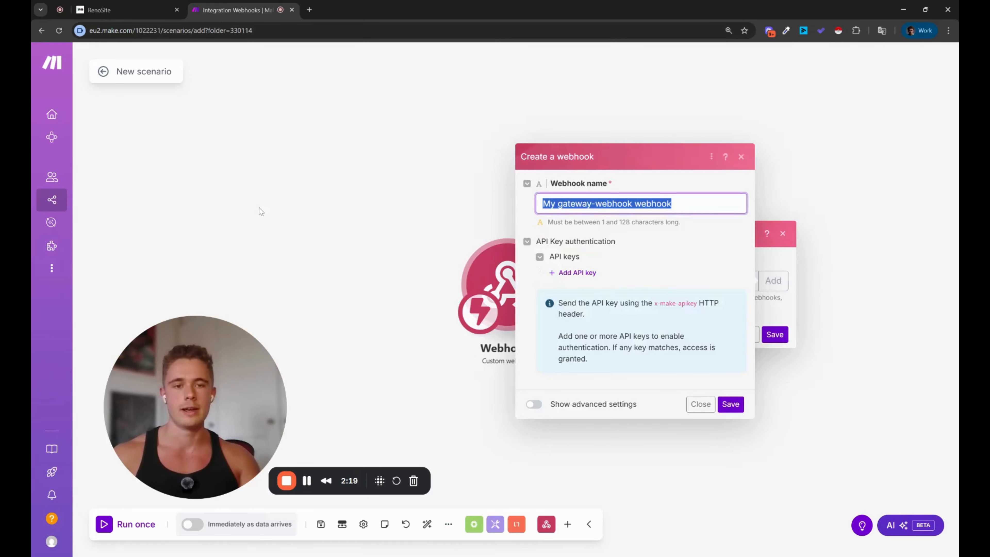
key("BackSpace")
type("Test")
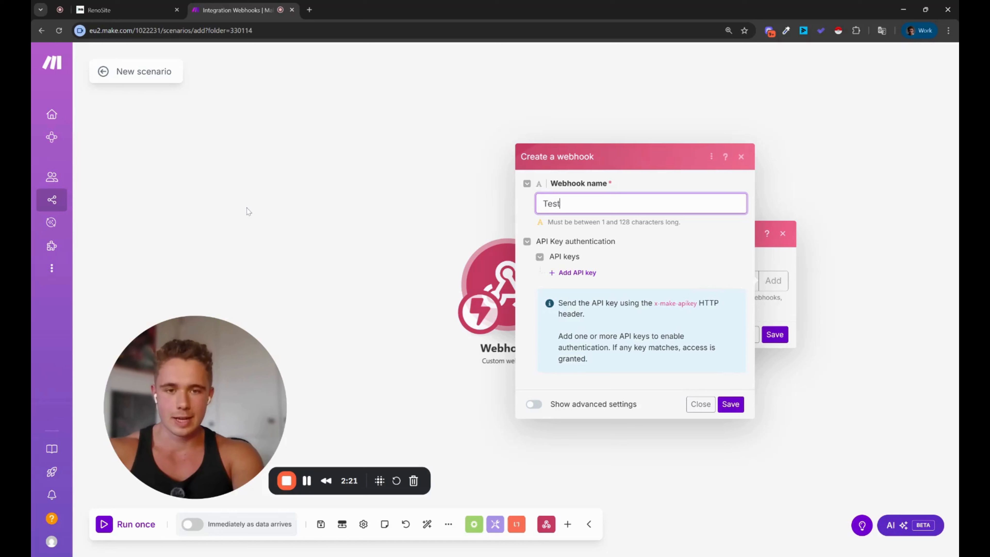
type(" Notificat")
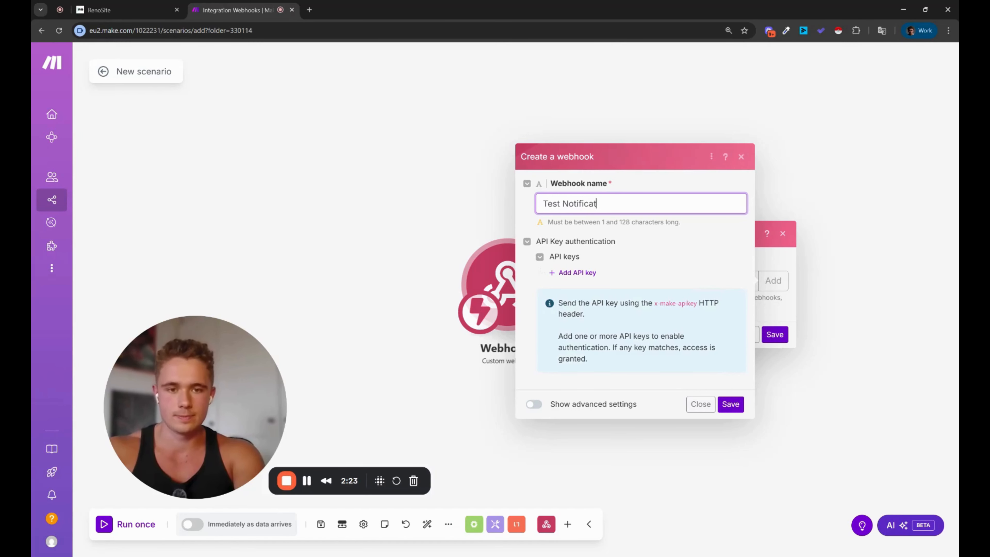
type("ion Webhook")
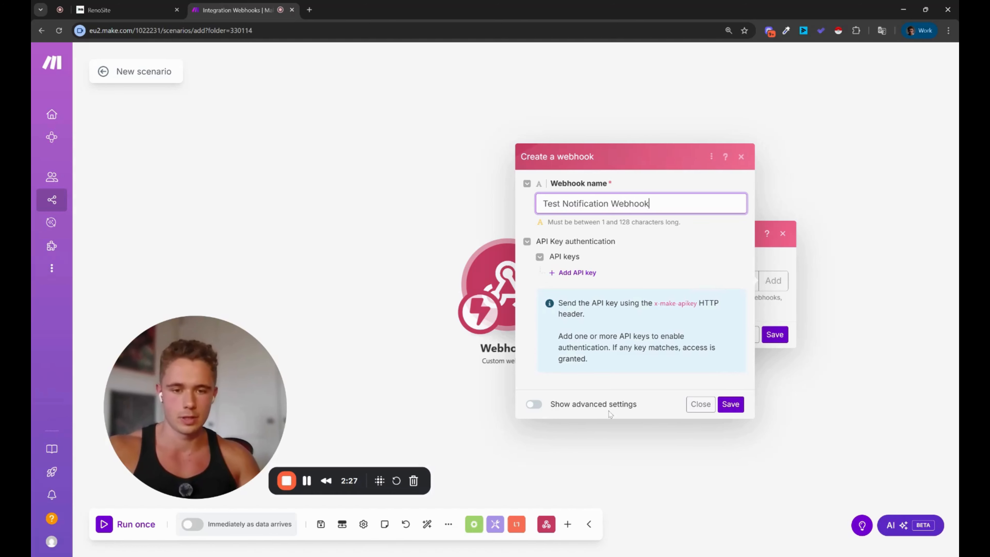
left_click(731, 404)
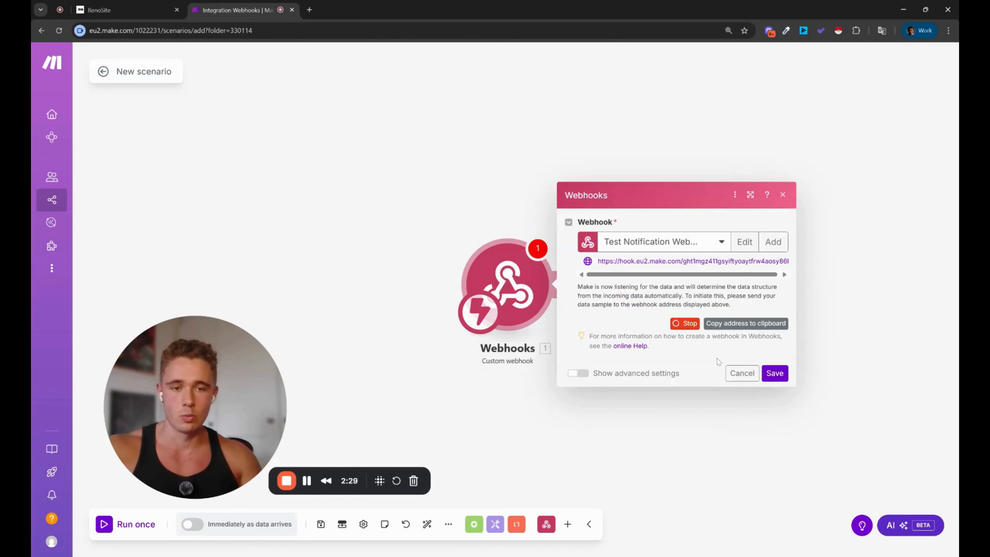
left_click(729, 329)
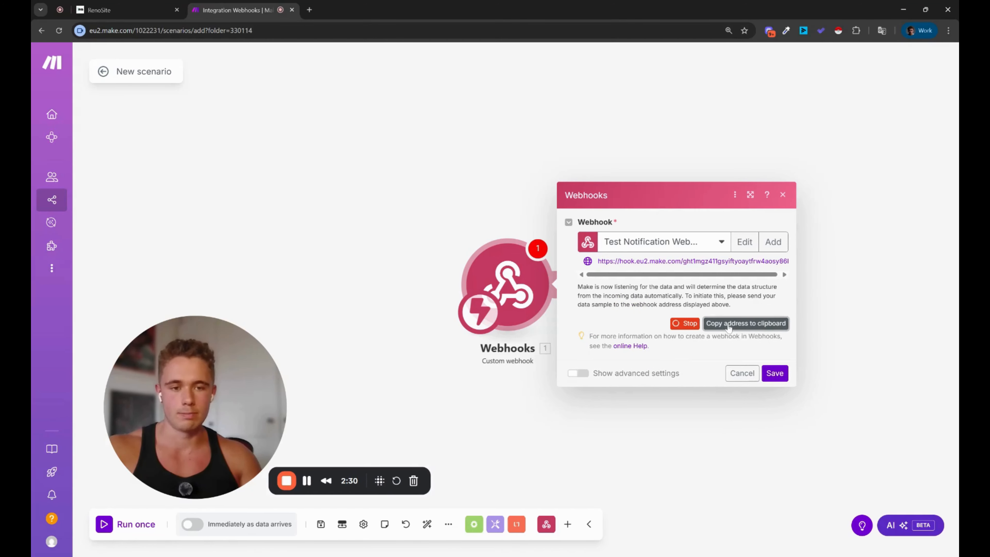
left_click(113, 9)
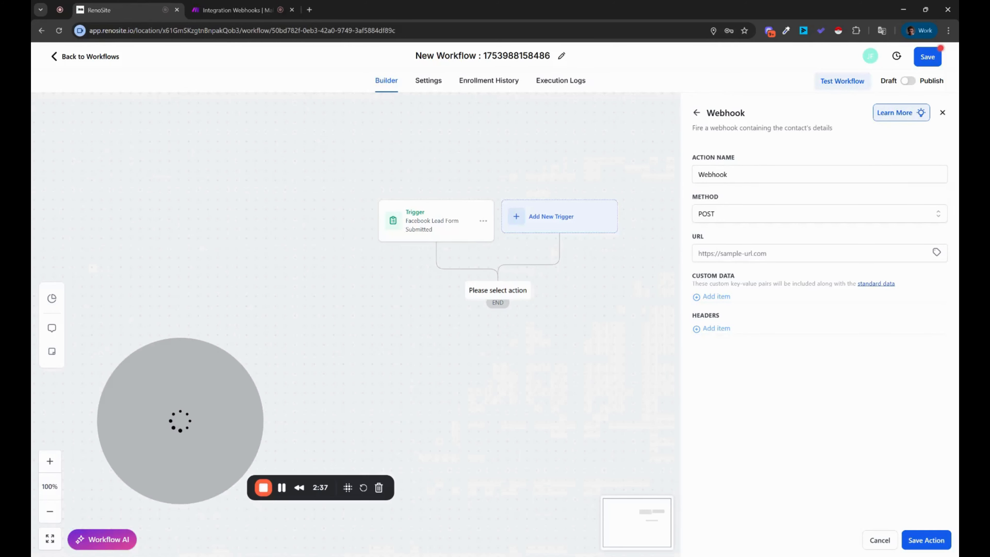
Step: Paste the Make webhook address into the Webhook URL field and save the action
left_click(722, 253)
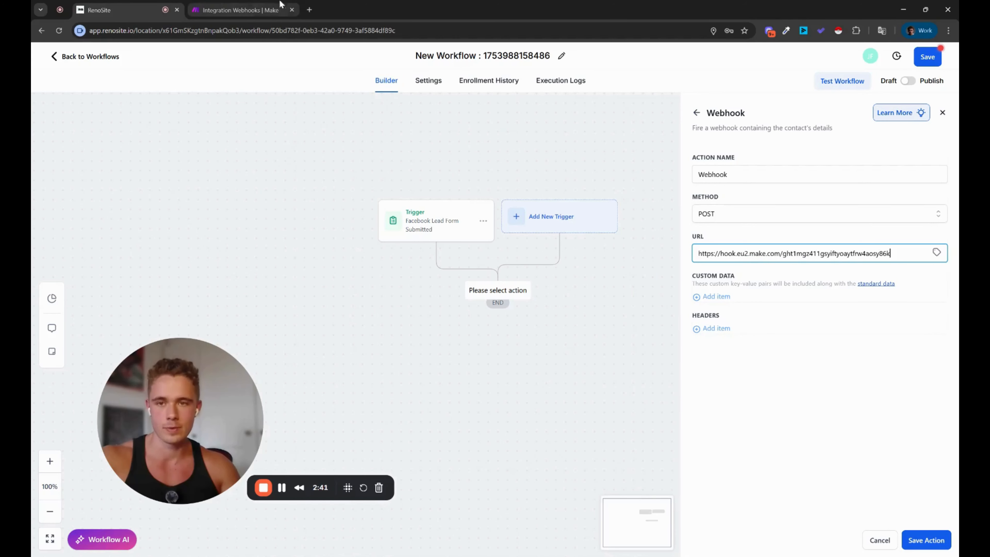
left_click(927, 540)
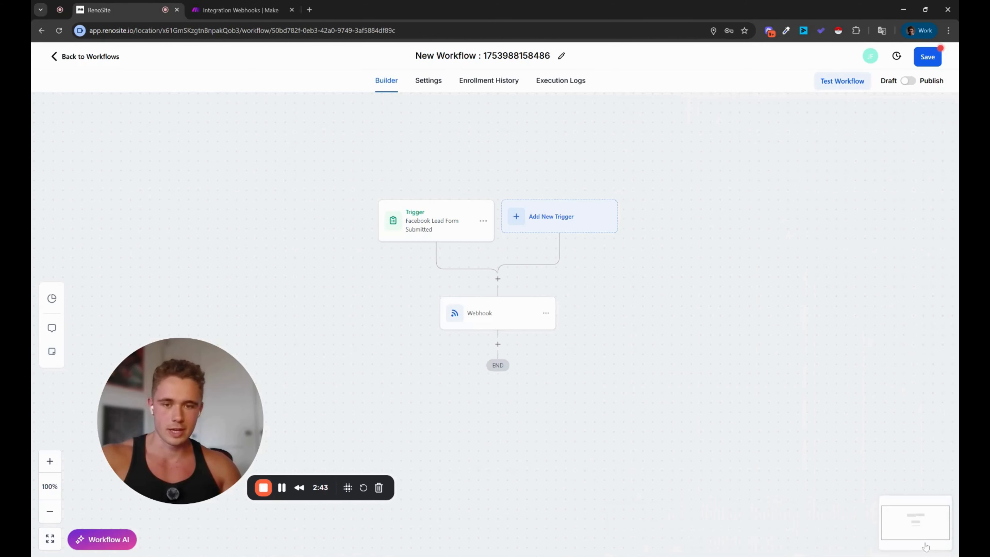
left_click(241, 8)
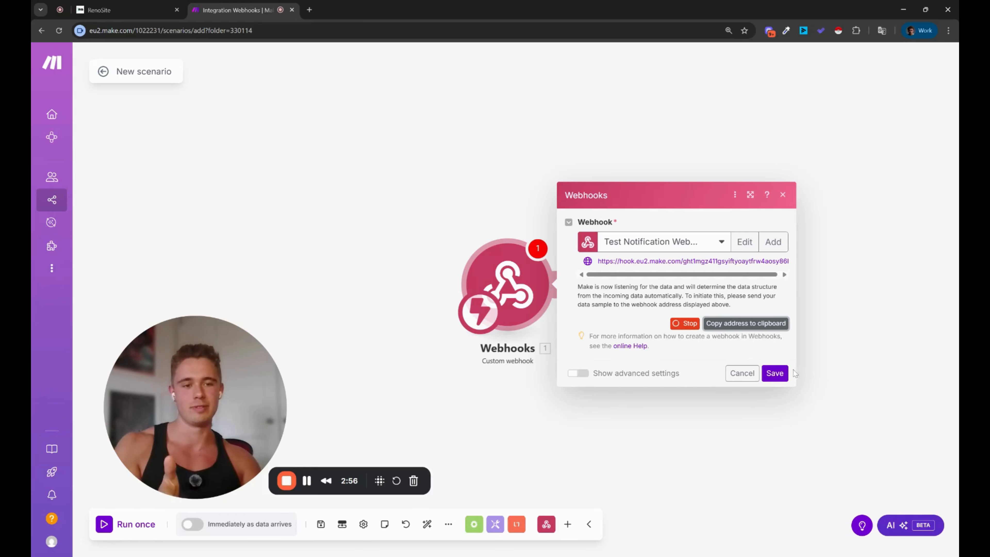
Step: Save the webhook module, then add a Discord module after it
left_click(776, 373)
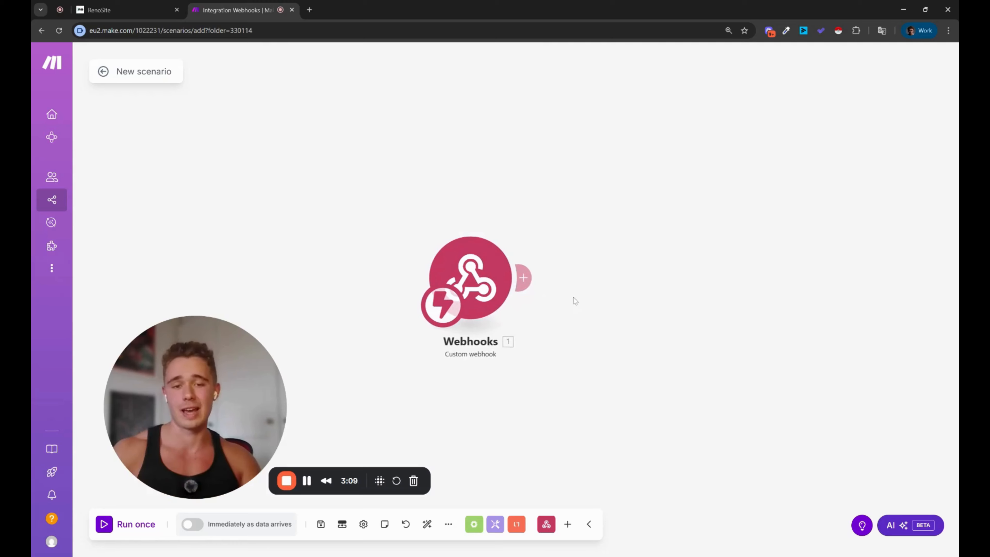
left_click(534, 280)
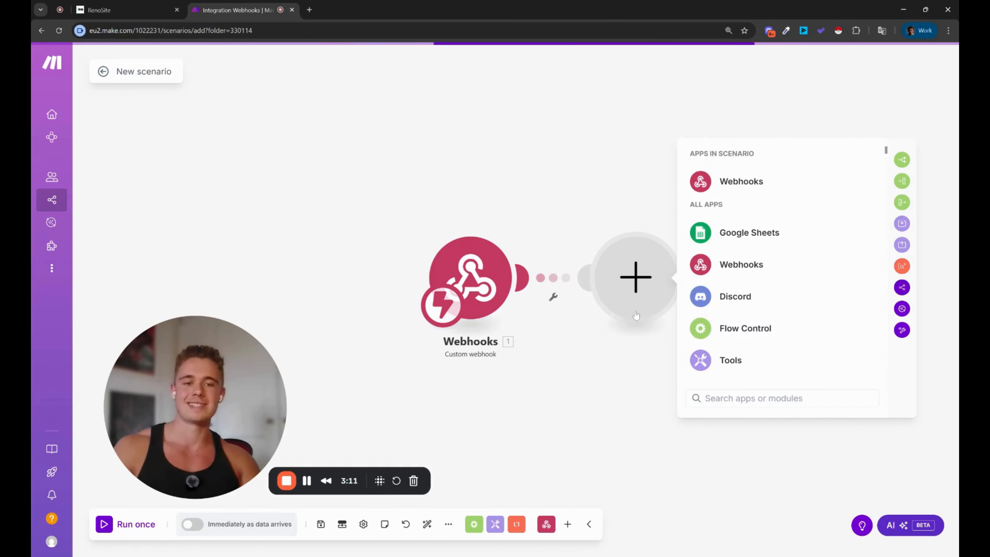
scroll(748, 323, "down", 5)
scroll(748, 324, "down", 5)
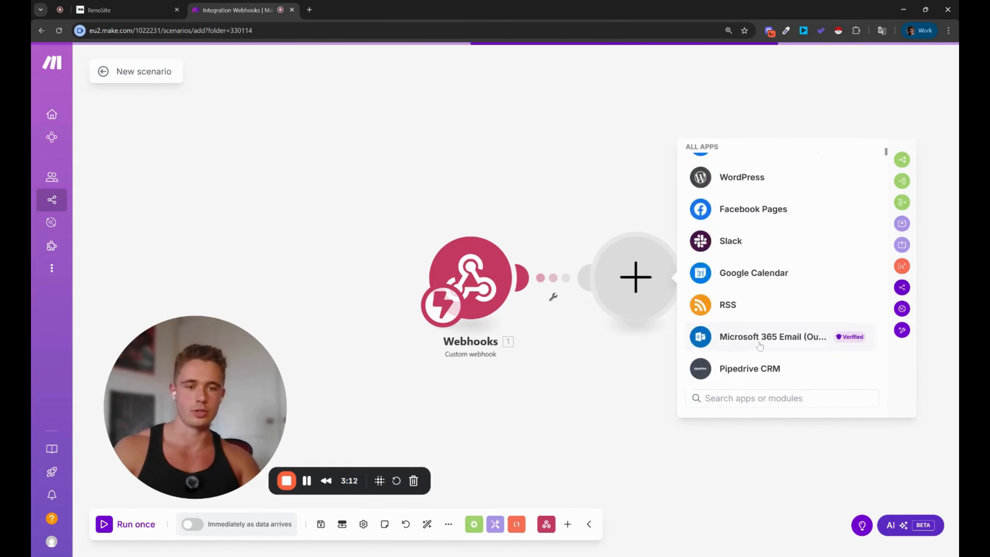
scroll(757, 335, "up", 10)
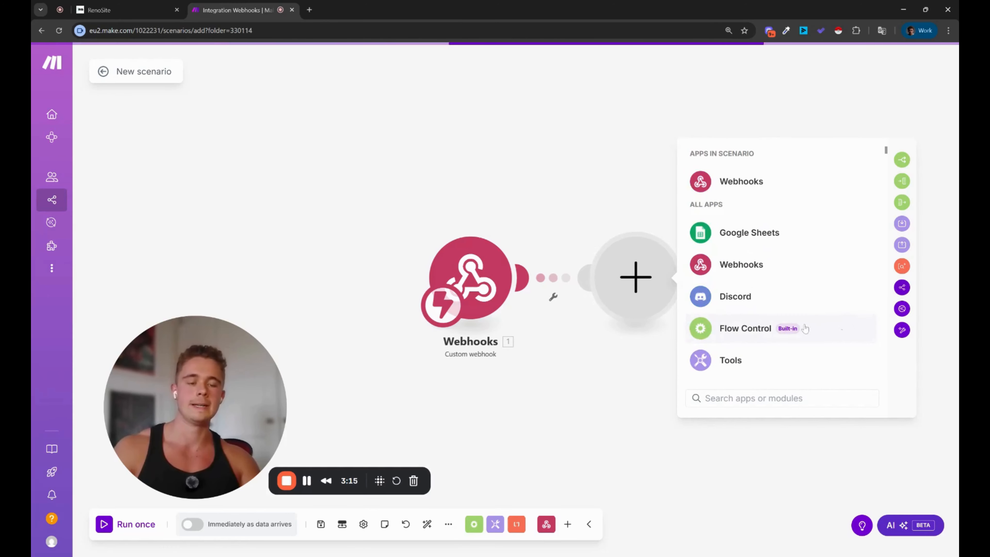
scroll(757, 338, "down", 5)
scroll(782, 349, "up", 10)
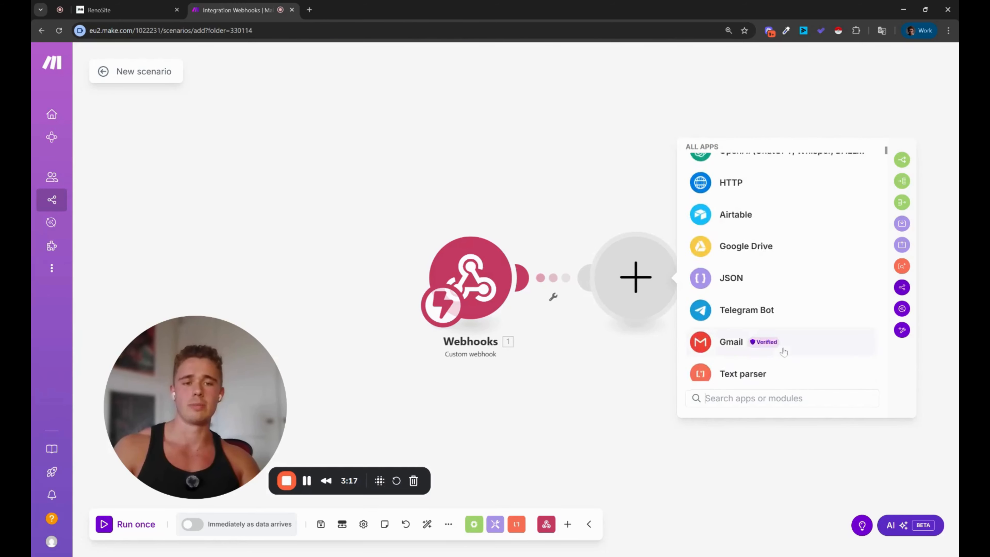
left_click(824, 306)
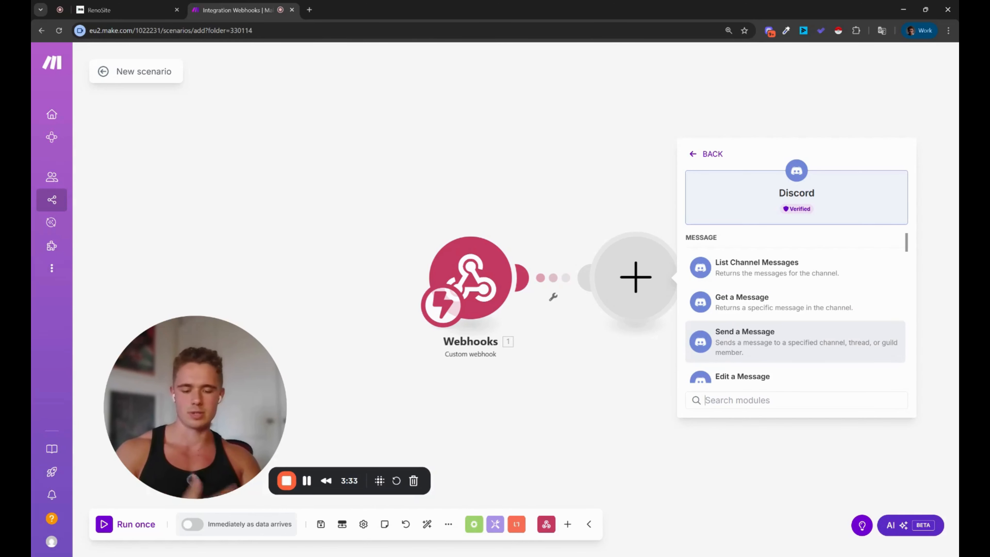
Step: Choose Discord's Send a Message and set the channel to english-b2b-leads
left_click(775, 350)
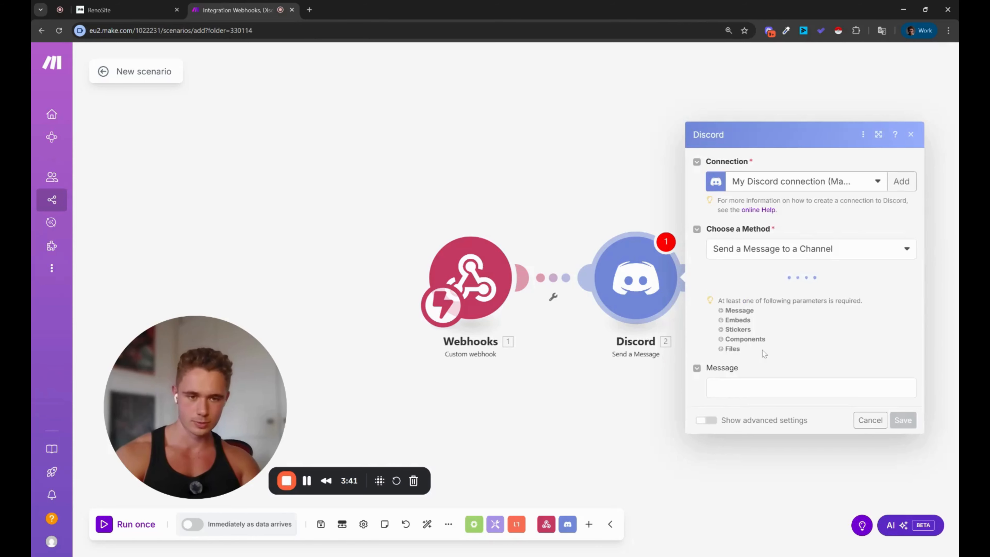
left_click(822, 289)
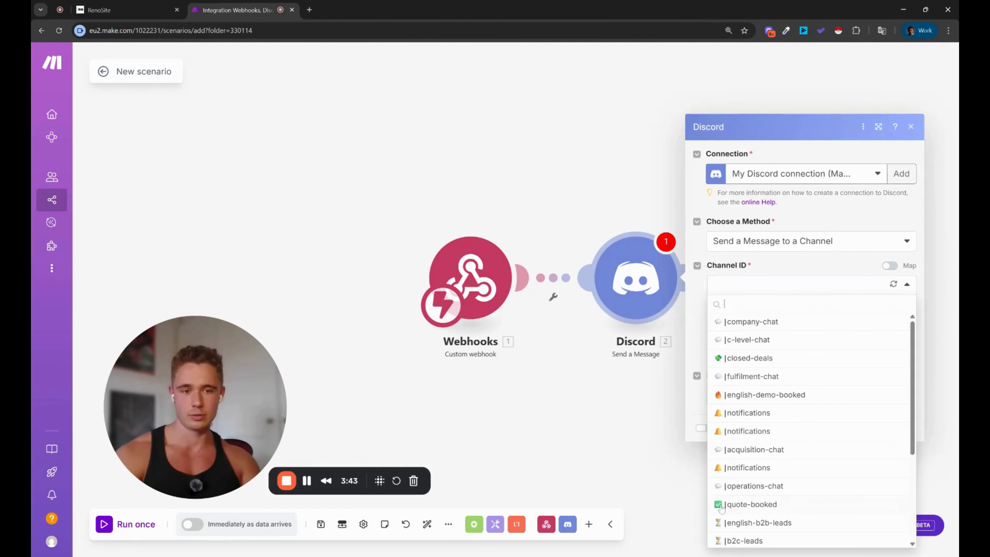
scroll(793, 501, "down", 4)
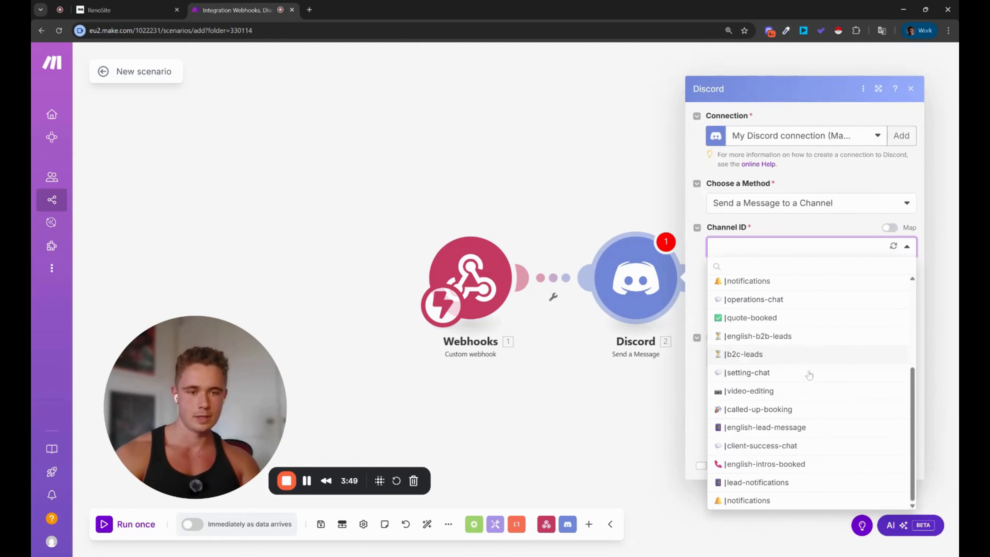
scroll(809, 377, "up", 1)
left_click(809, 384)
Step: Paste the prepared NEW LEAD template into the Message field
left_click(810, 357)
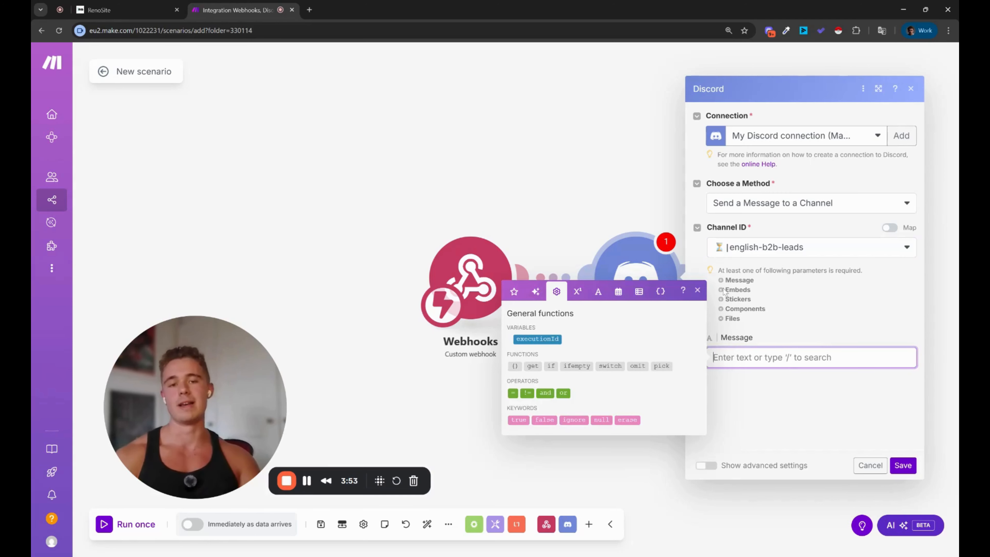
left_click(771, 394)
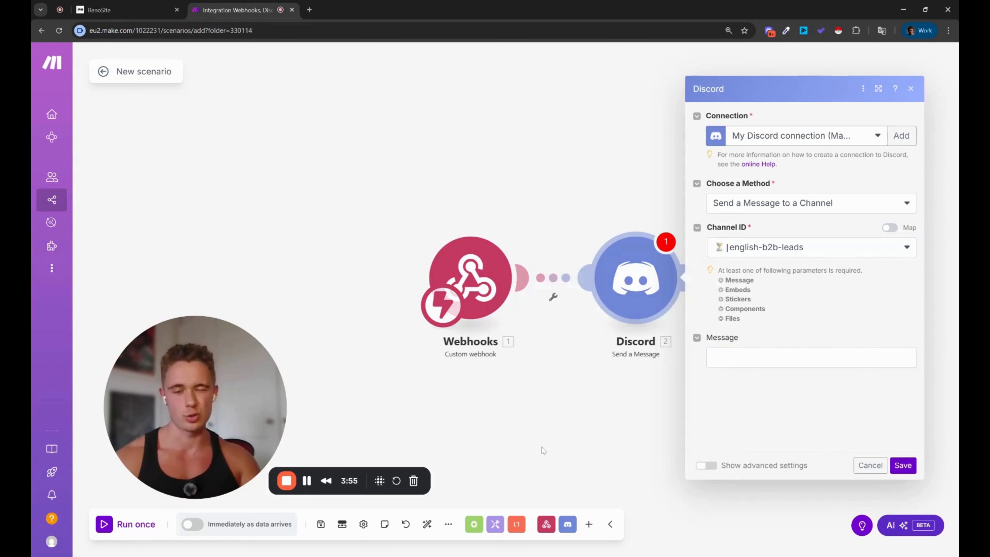
left_click(308, 483)
left_click(810, 358)
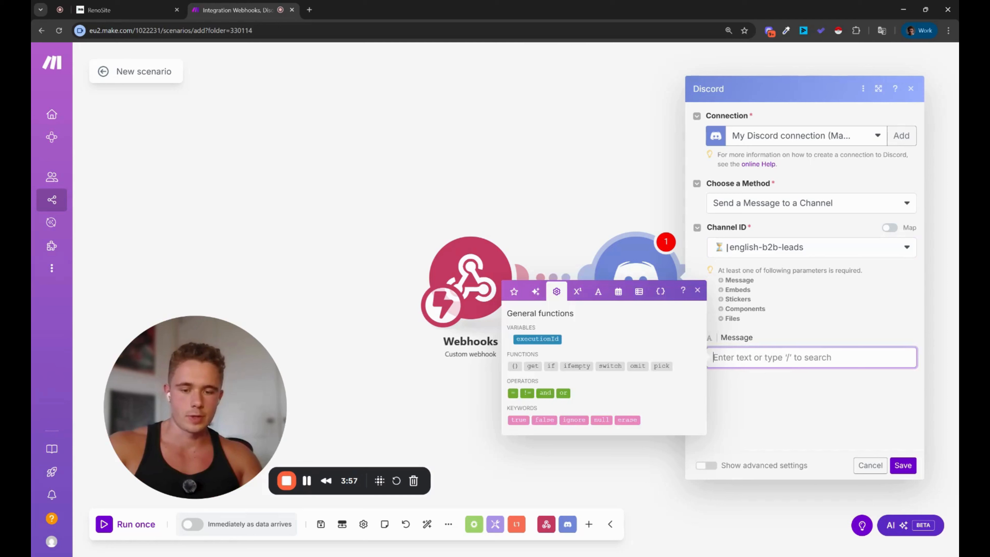
key("ctrl+v")
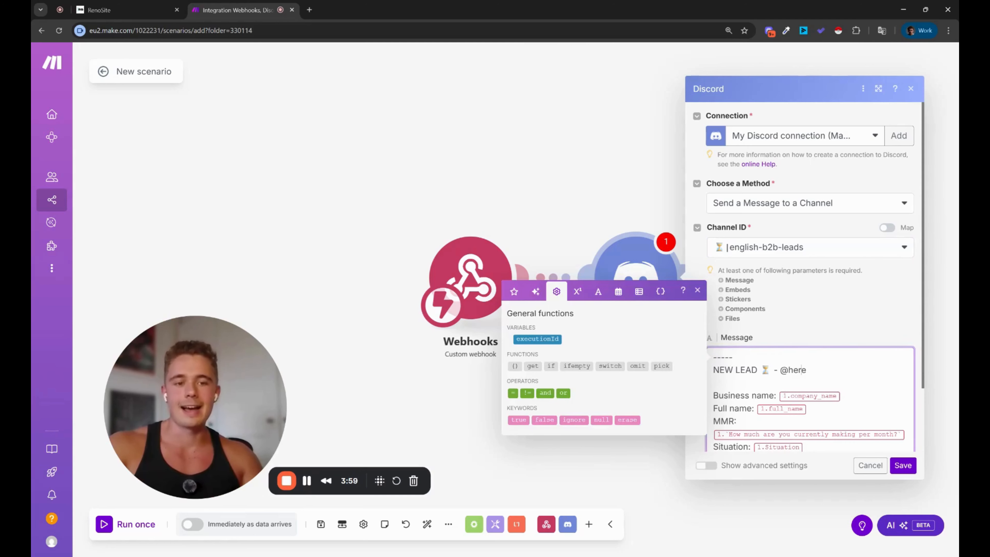
left_click(698, 292)
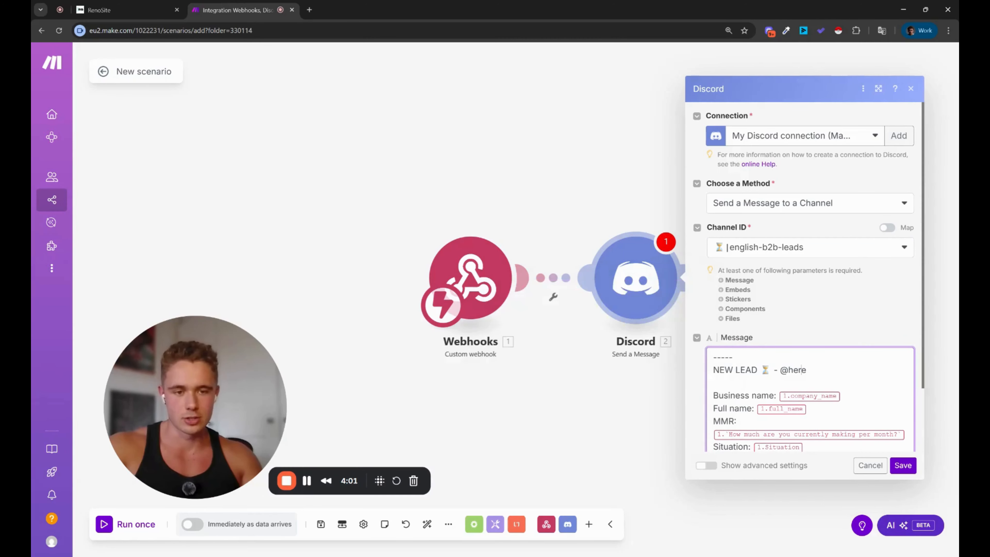
left_click(714, 395)
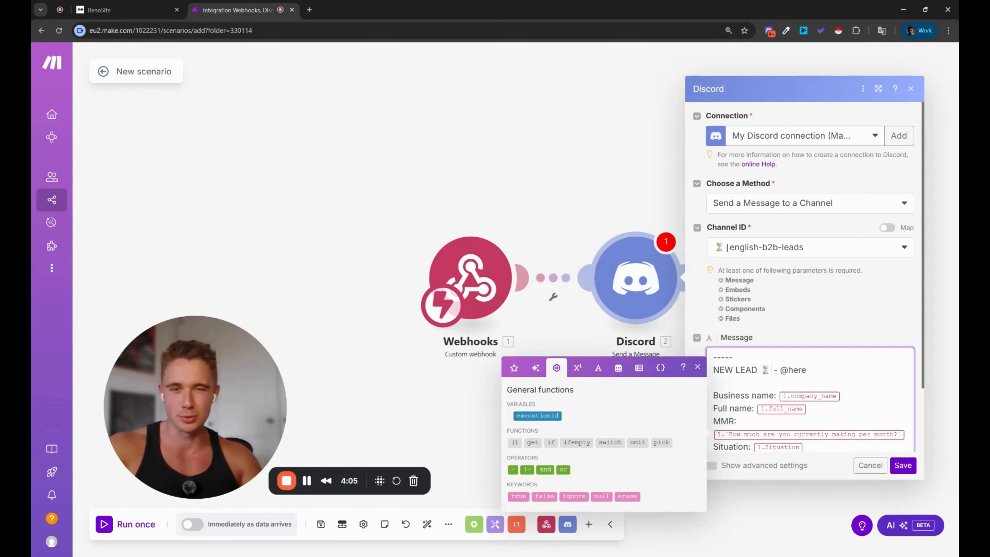
Step: Remove the MMR, Situation and Timezone lines from the message and save the module
scroll(803, 273, "down", 1)
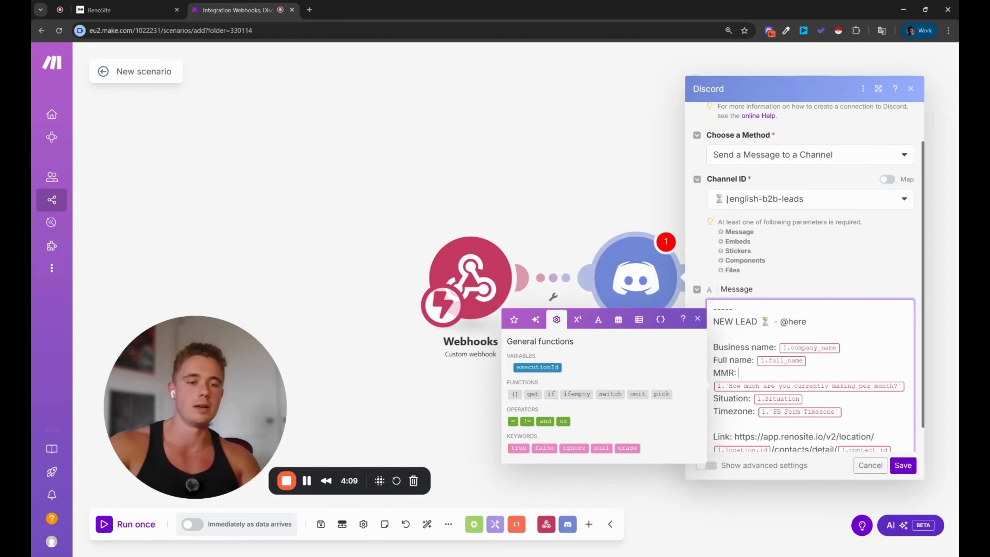
left_click_drag(715, 411, 713, 372)
key("BackSpace")
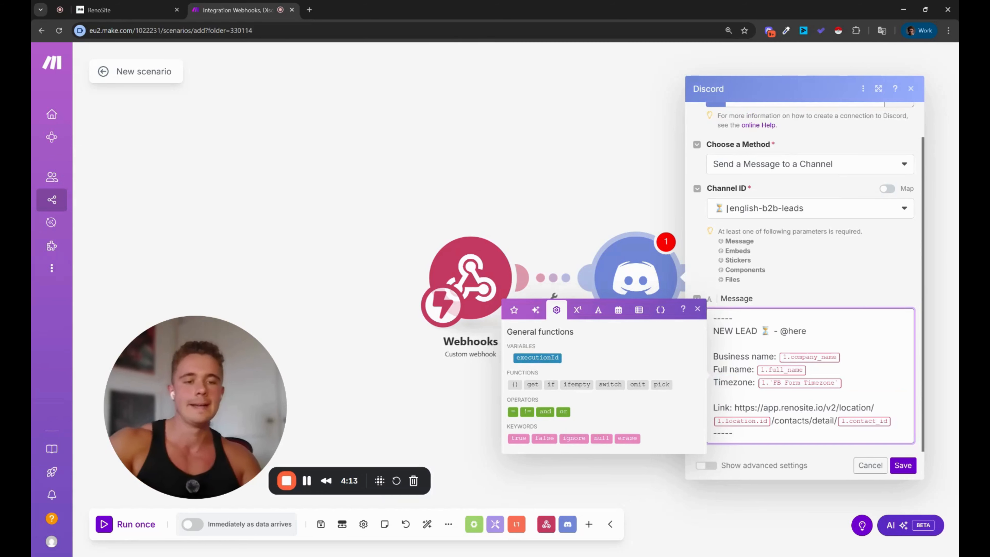
left_click_drag(844, 383, 728, 383)
key("BackSpace")
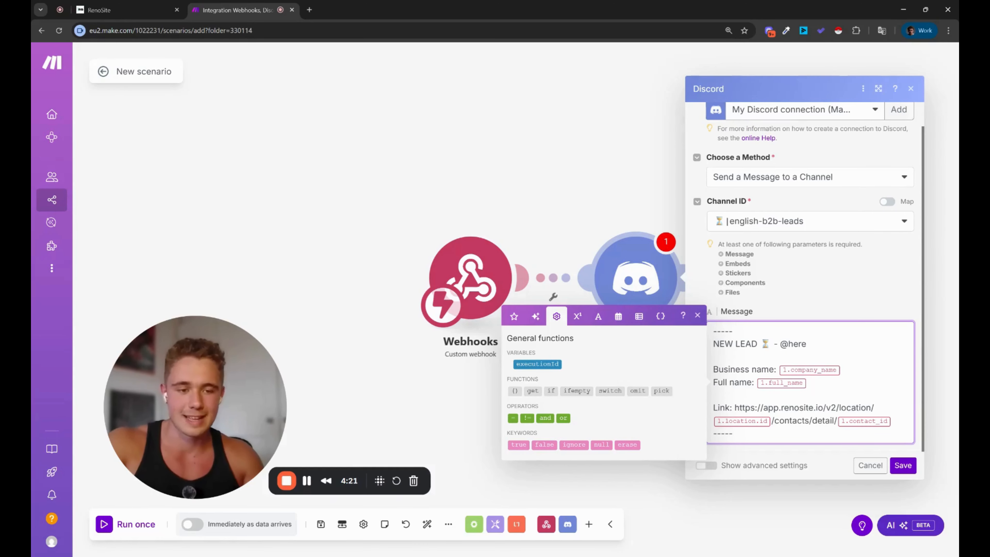
left_click_drag(769, 408, 809, 407)
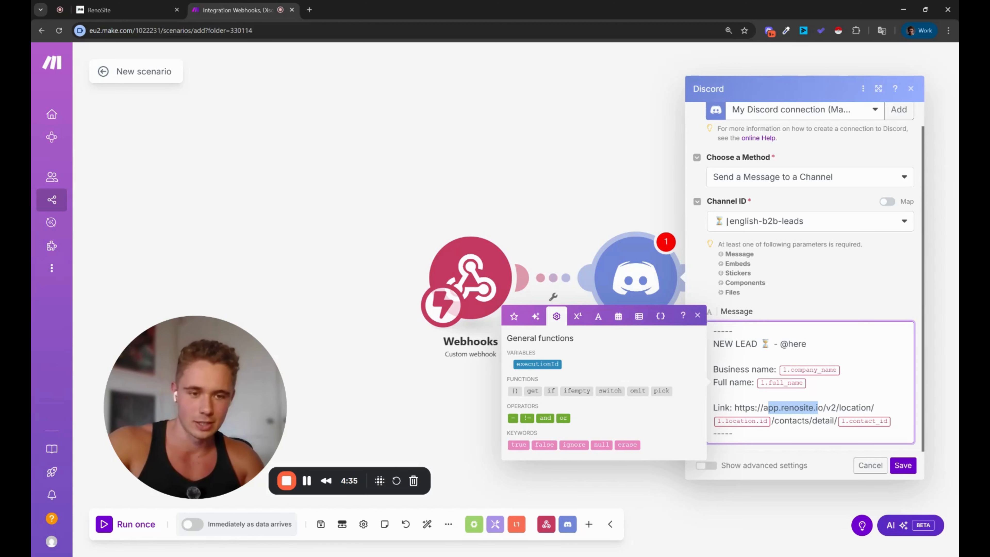
left_click(805, 421)
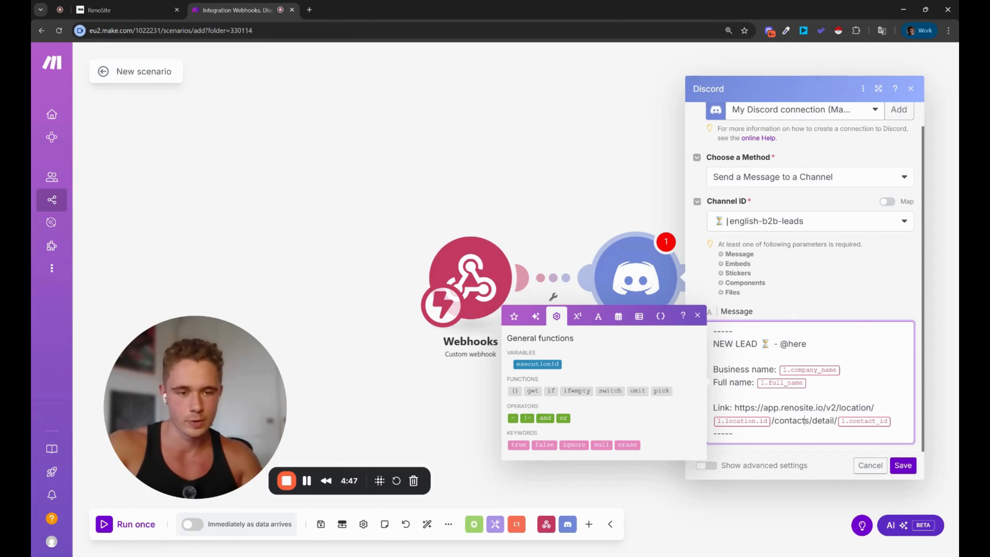
left_click(903, 465)
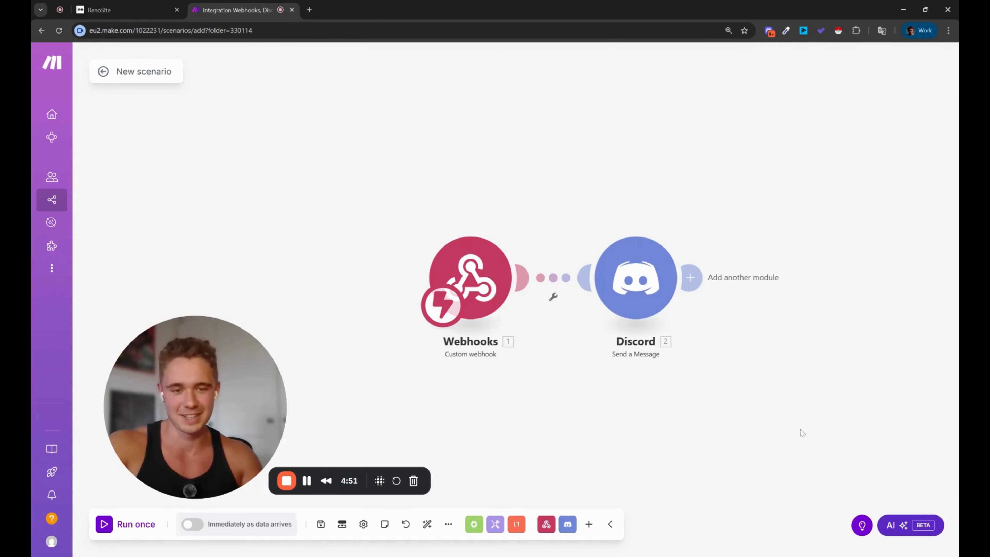
left_click_drag(802, 434, 793, 421)
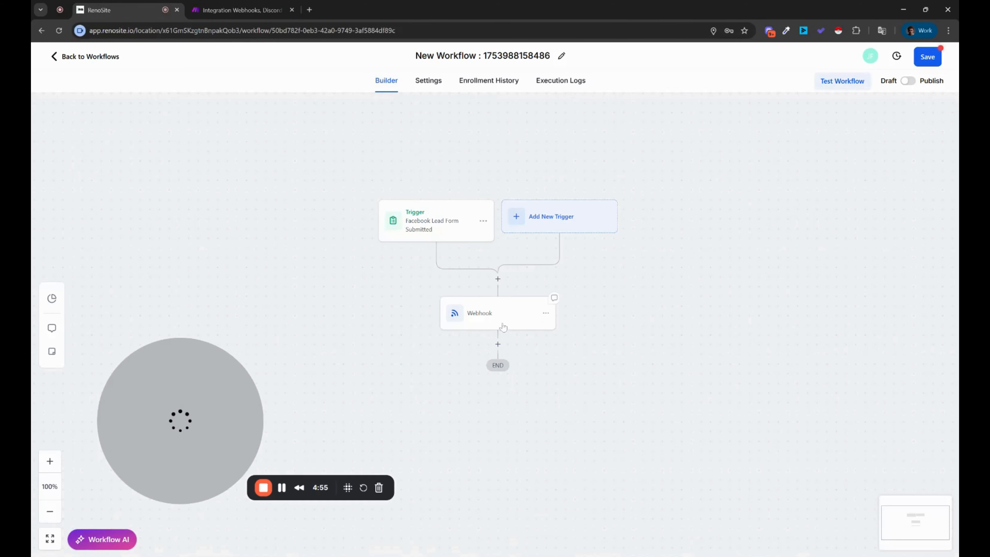
Step: Switch the workflow from Draft to Publish, save it, and go to Contacts
left_click_drag(658, 361, 684, 336)
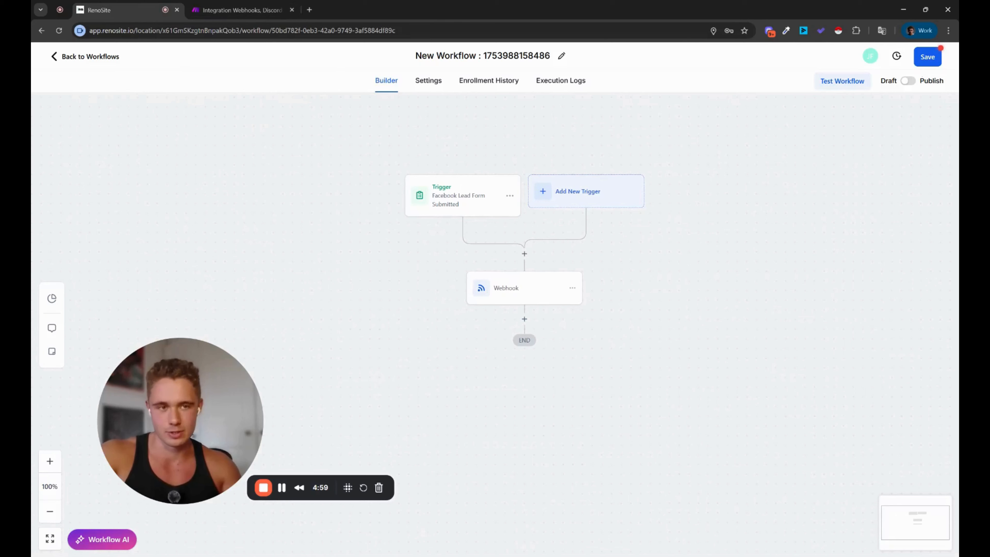
left_click(908, 81)
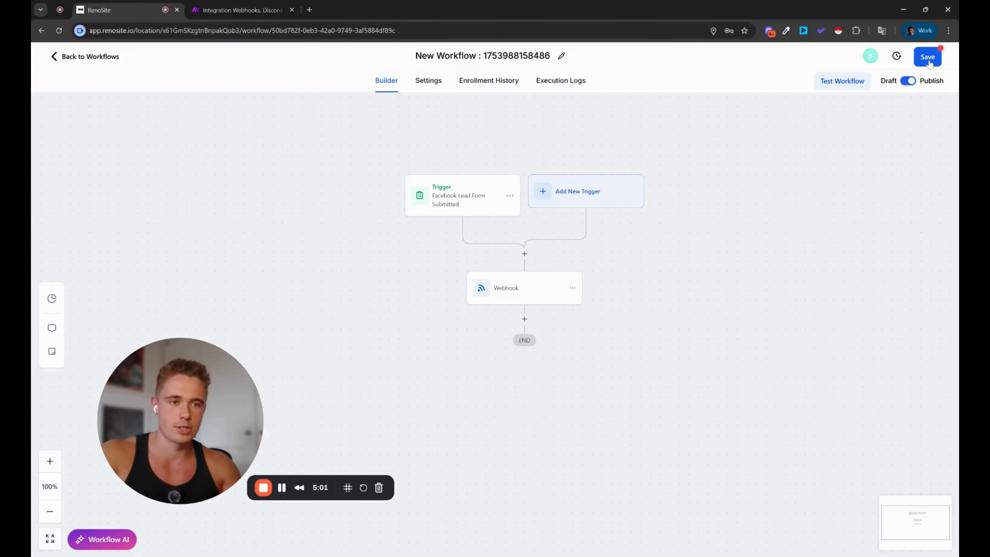
left_click(929, 58)
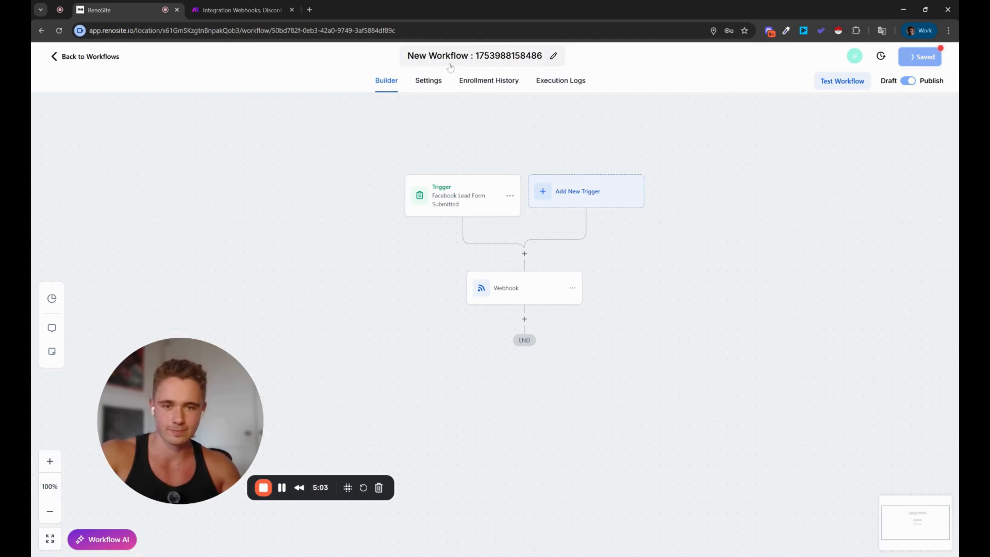
left_click(78, 58)
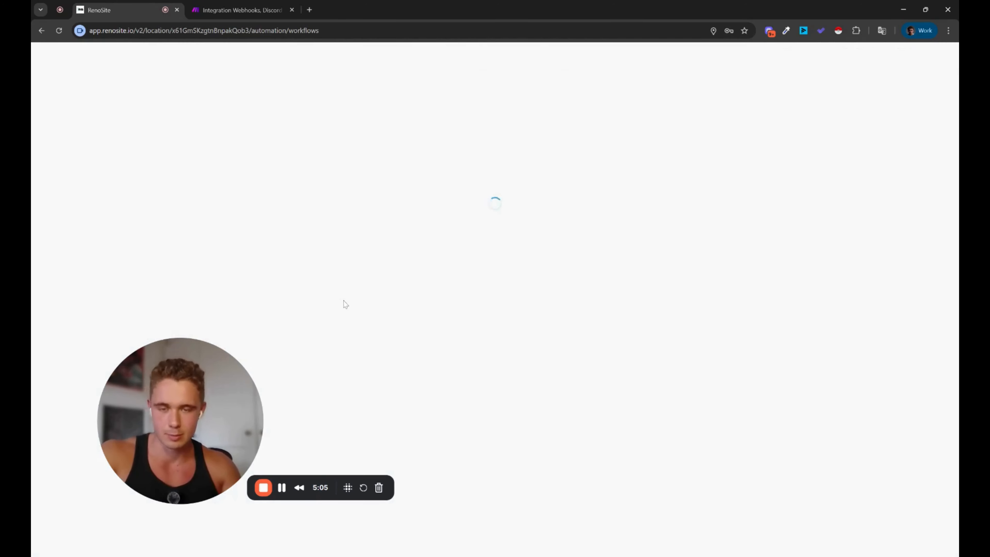
left_click(86, 226)
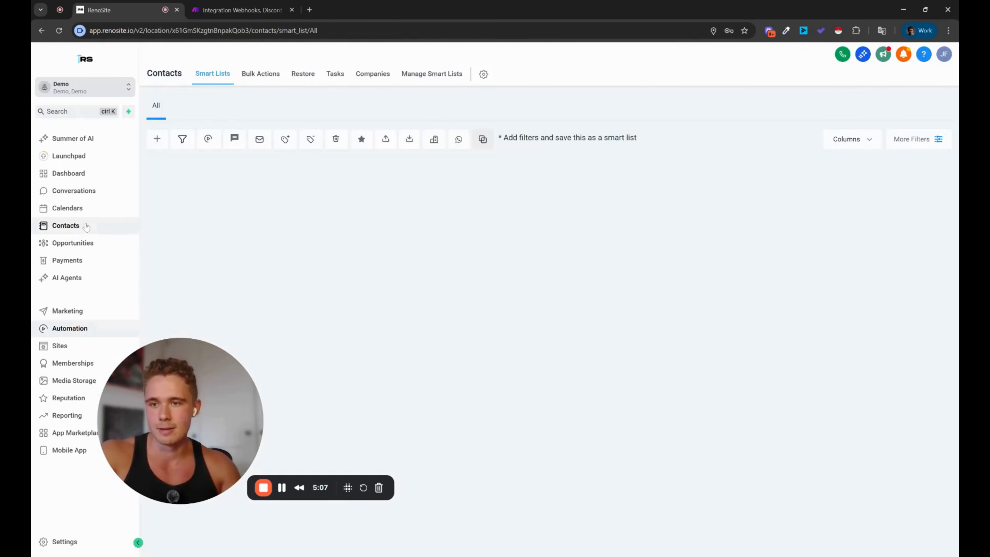
Step: Create a new test contact named 'Test'
left_click(157, 138)
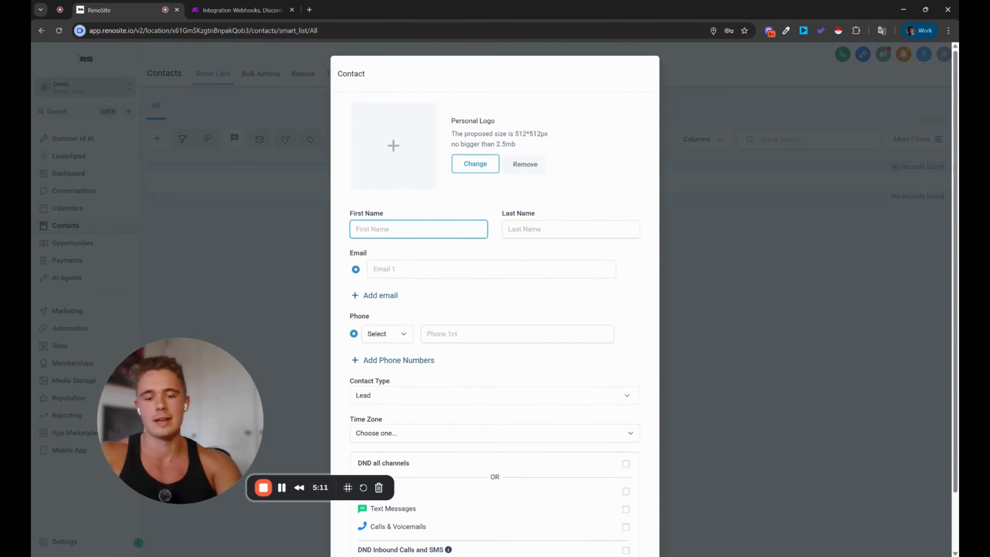
type("Test")
scroll(496, 351, "down", 3)
left_click(628, 524)
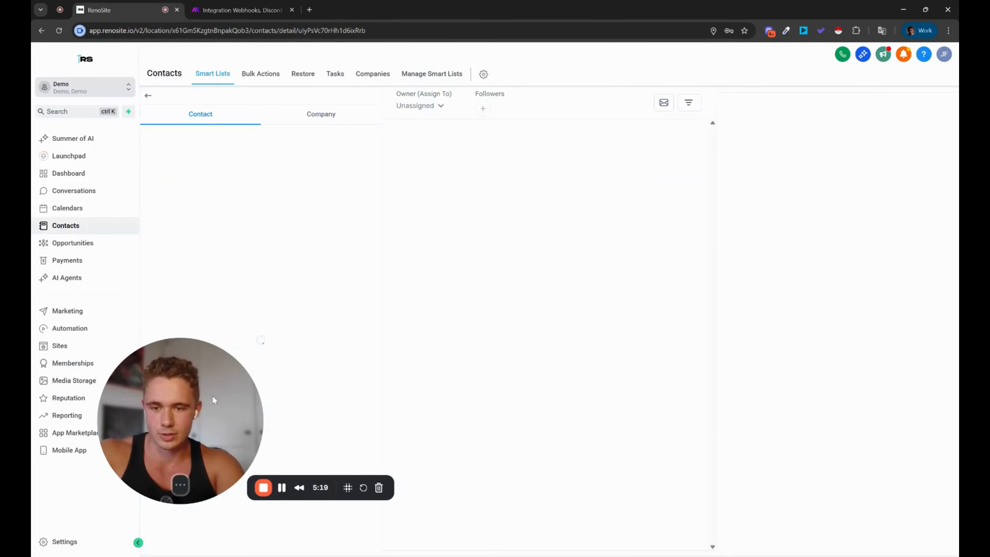
Step: Set the contact's Business Name to 'Test', save, and return to the Make scenario
left_click_drag(212, 396, 150, 446)
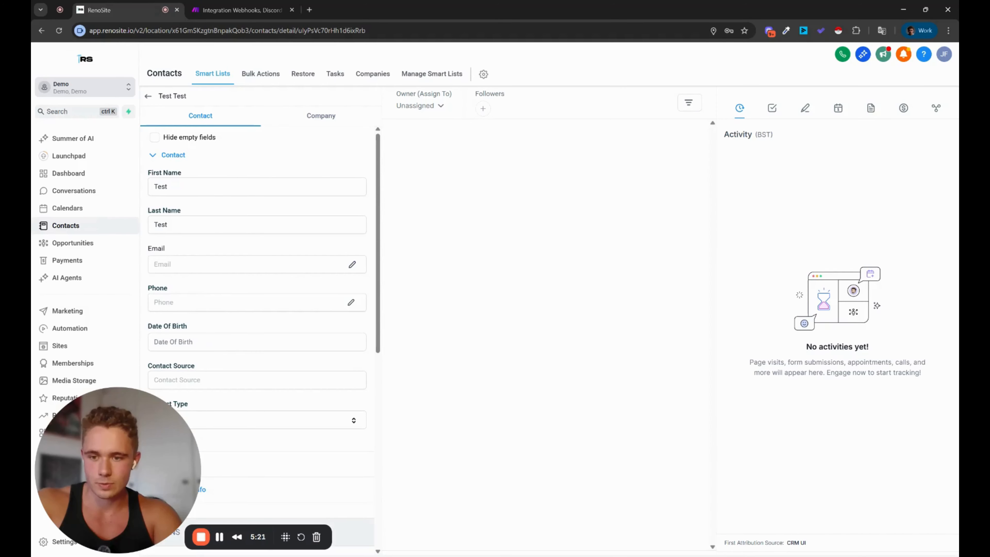
scroll(180, 192, "down", 5)
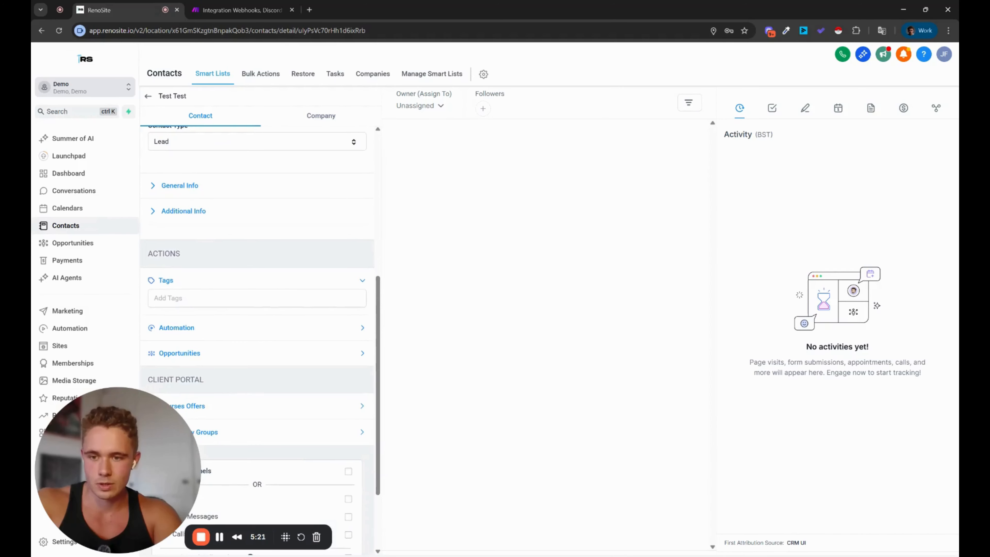
left_click(180, 187)
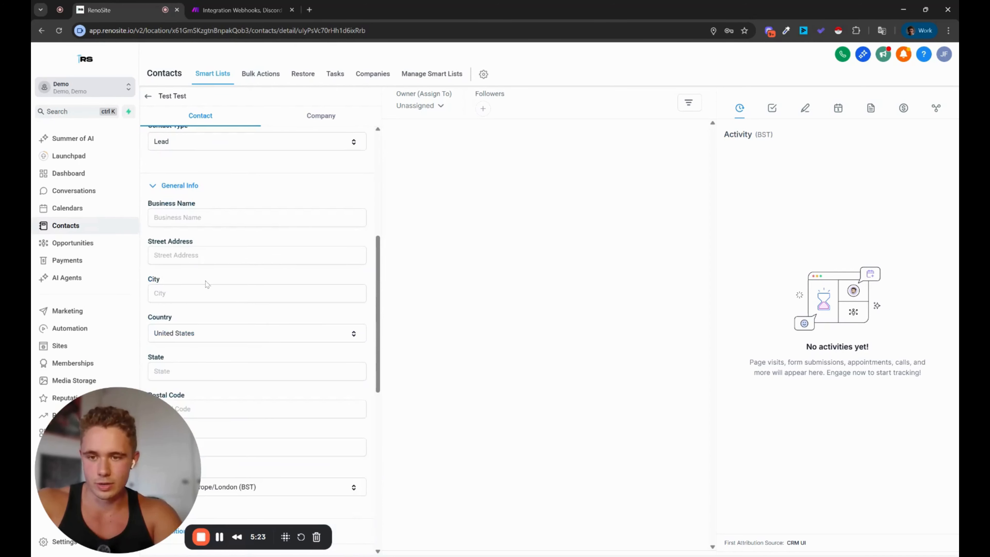
left_click(199, 225)
type("Test")
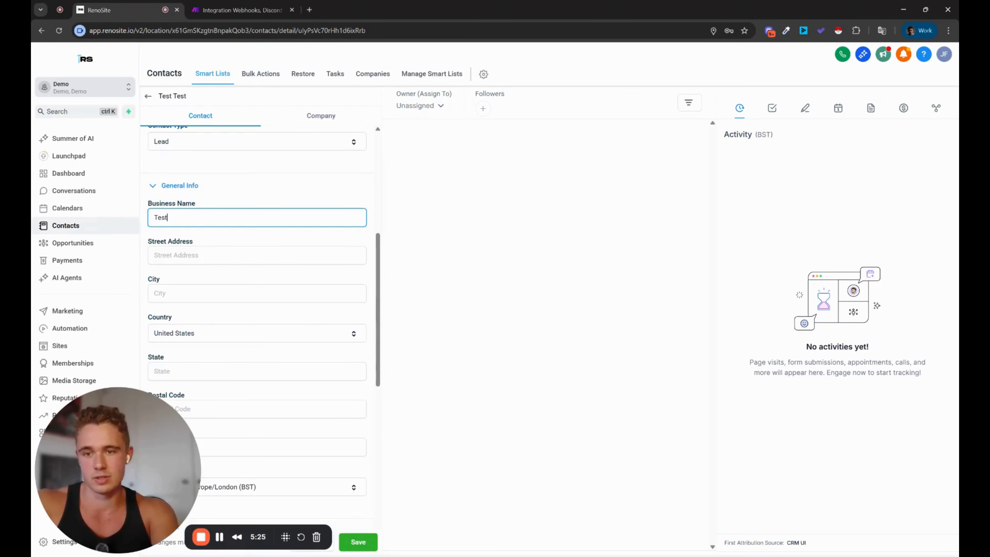
left_click(358, 541)
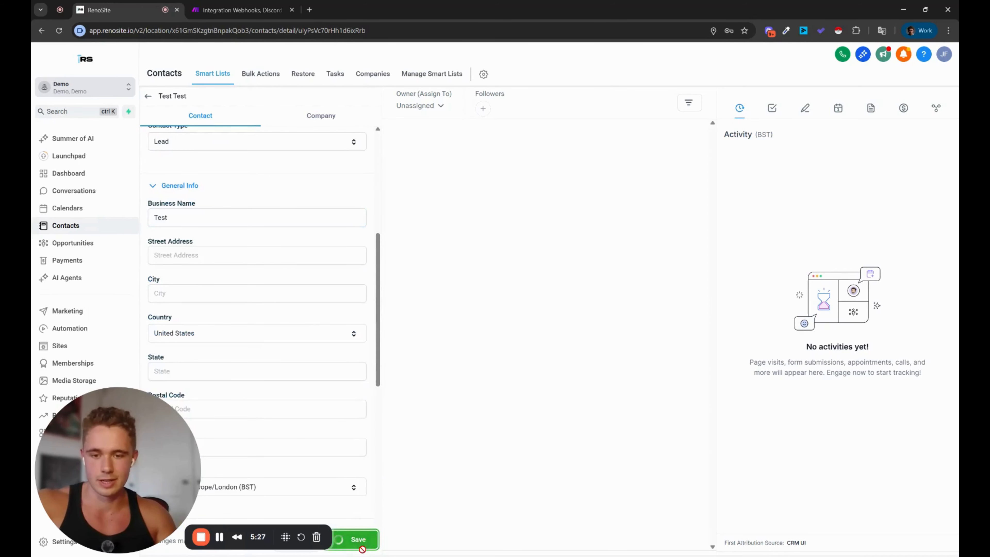
left_click_drag(148, 470, 527, 249)
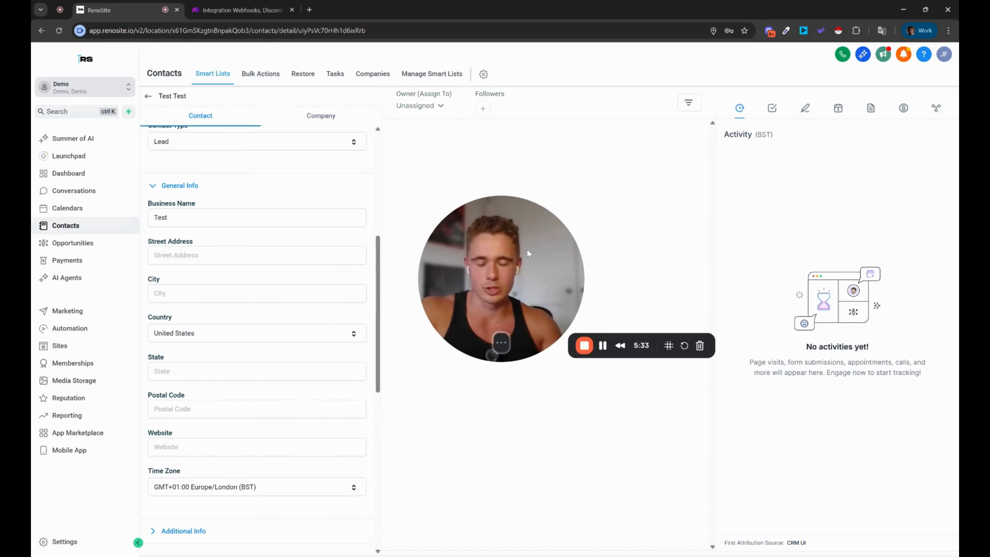
left_click(242, 10)
left_click_drag(502, 321, 336, 423)
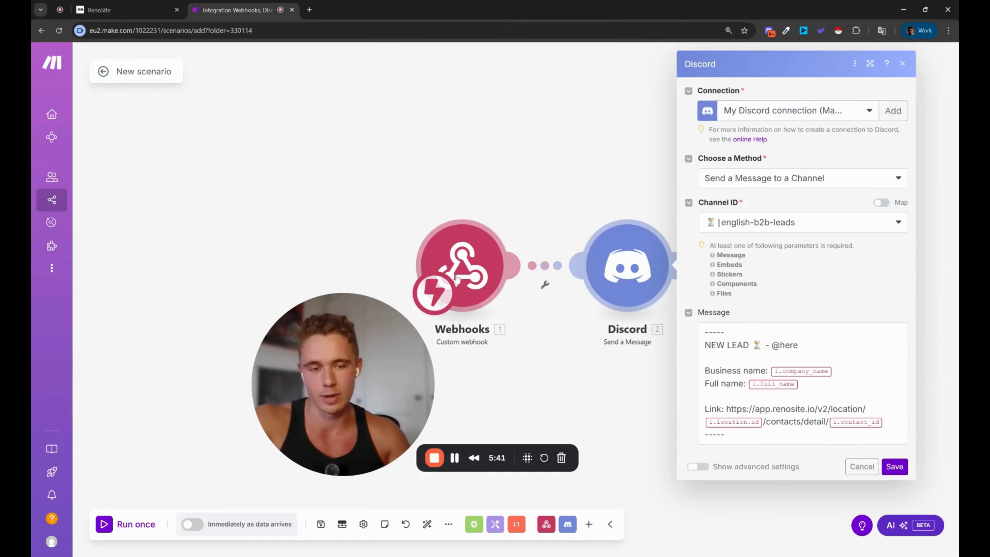
Step: Redetermine the custom webhook's data structure so it listens for a new sample
left_click(777, 386)
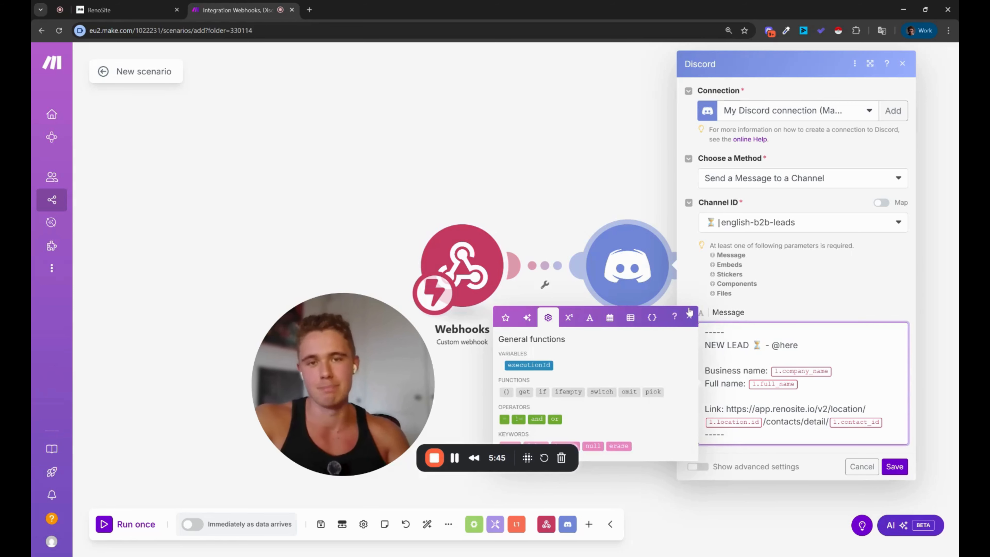
left_click(462, 269)
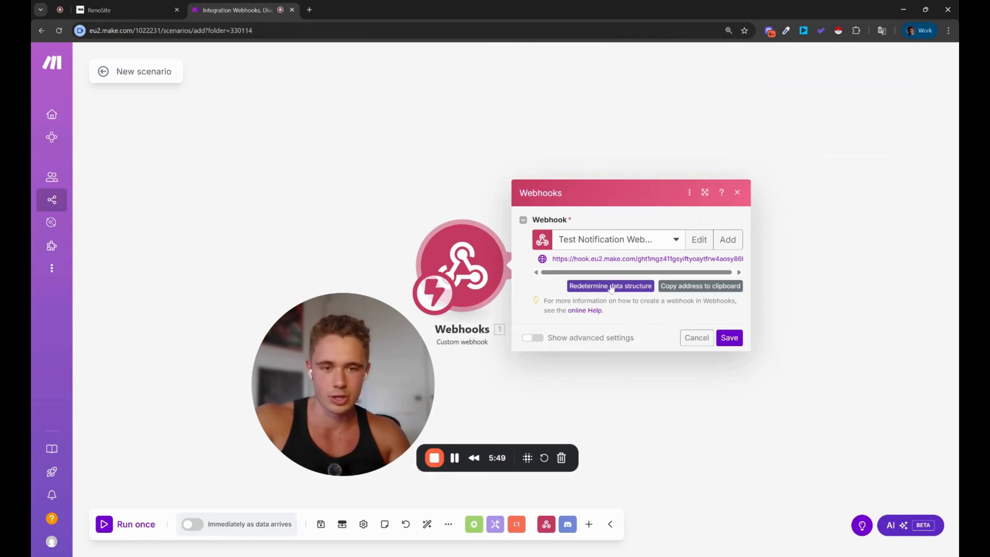
left_click(611, 286)
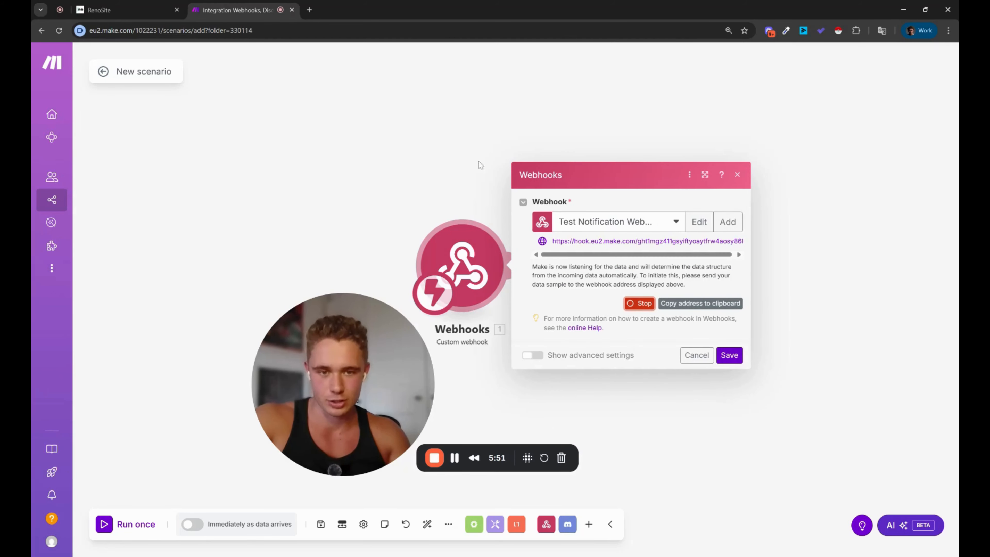
left_click(117, 9)
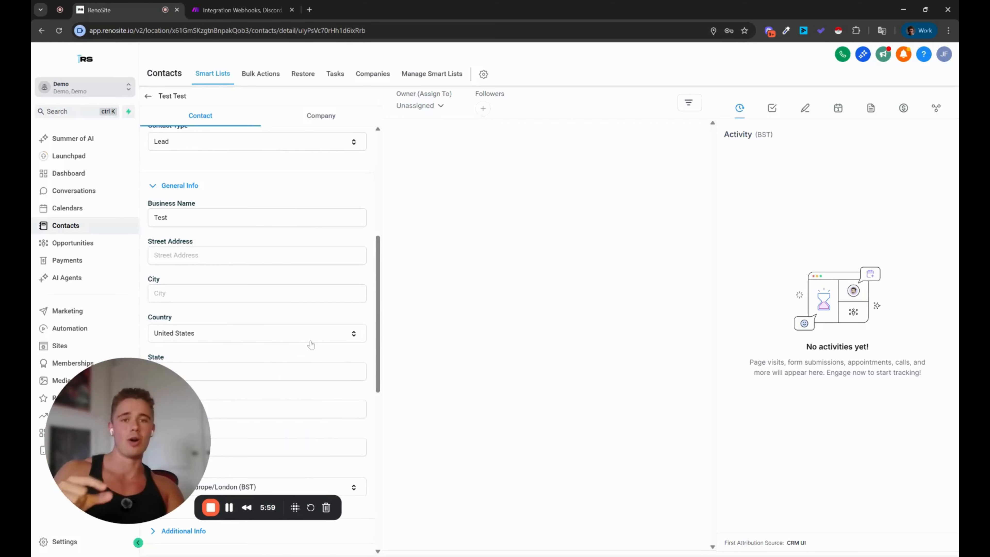
scroll(272, 318, "up", 2)
scroll(269, 371, "down", 10)
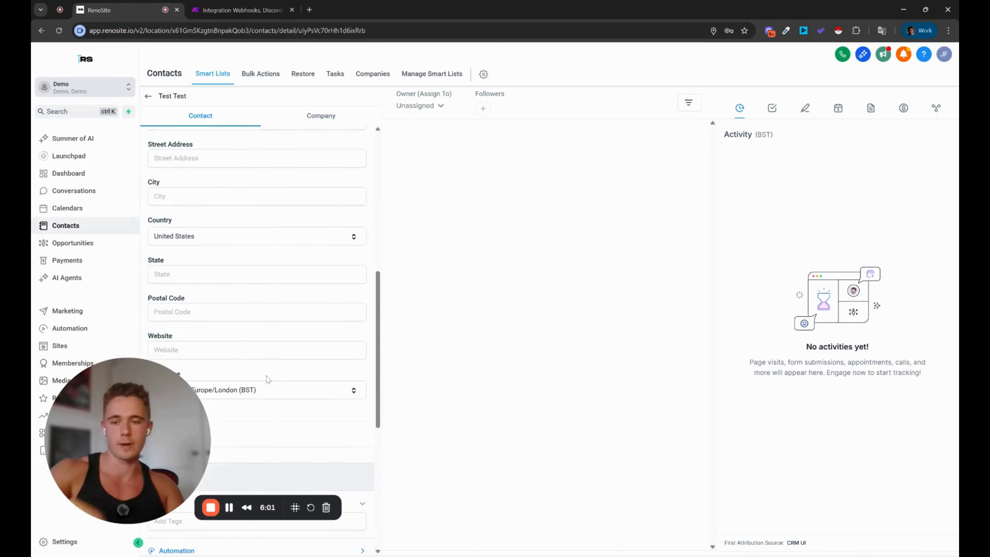
left_click(194, 265)
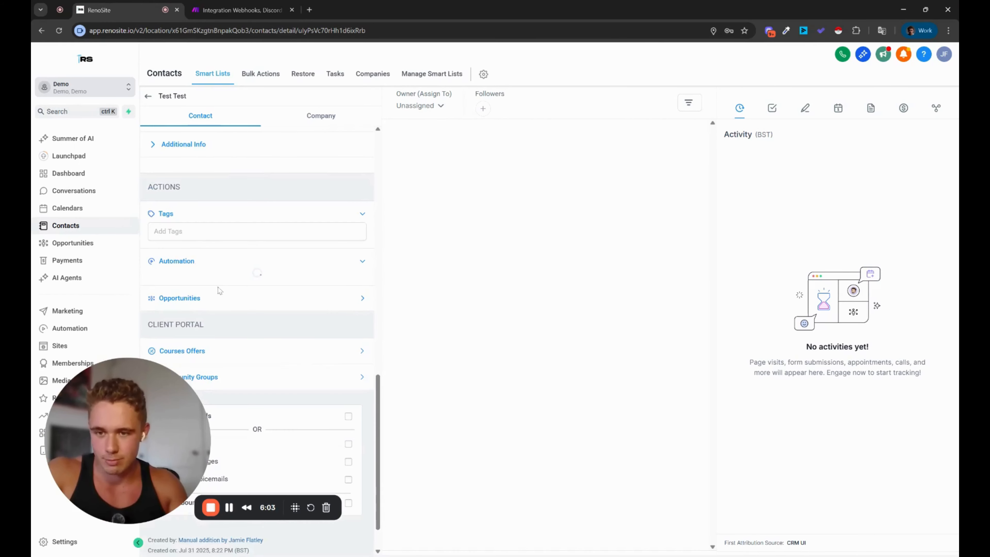
left_click(161, 294)
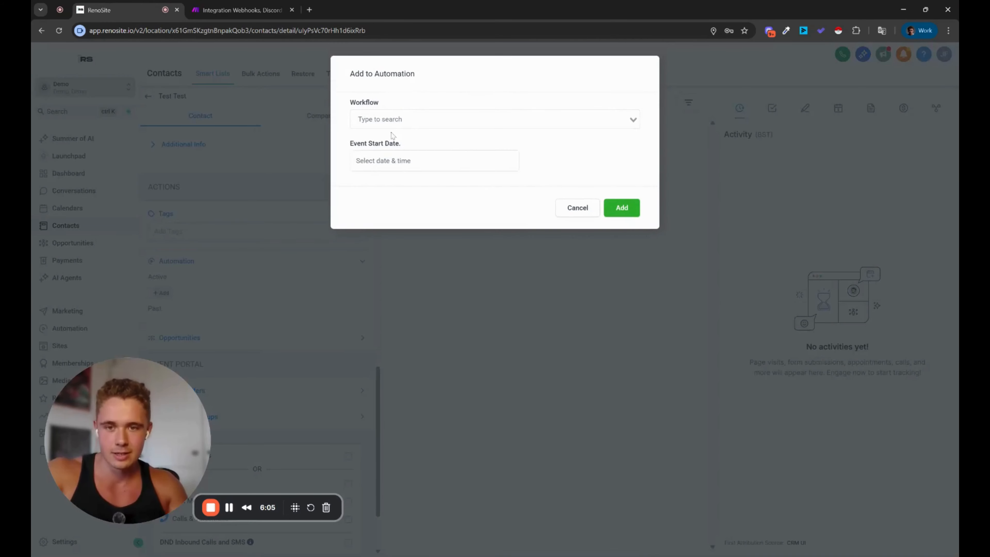
left_click(393, 126)
left_click(414, 136)
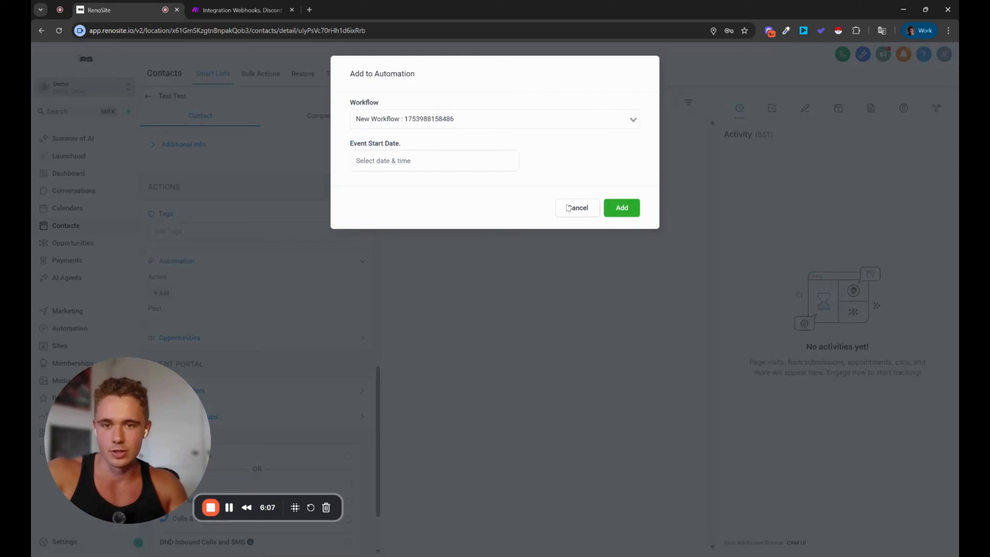
left_click(622, 207)
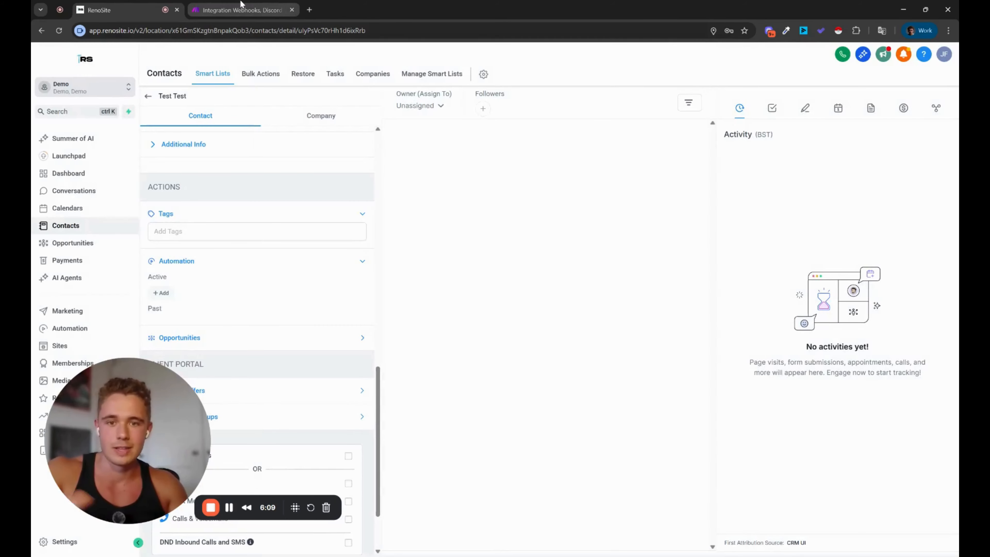
left_click(242, 8)
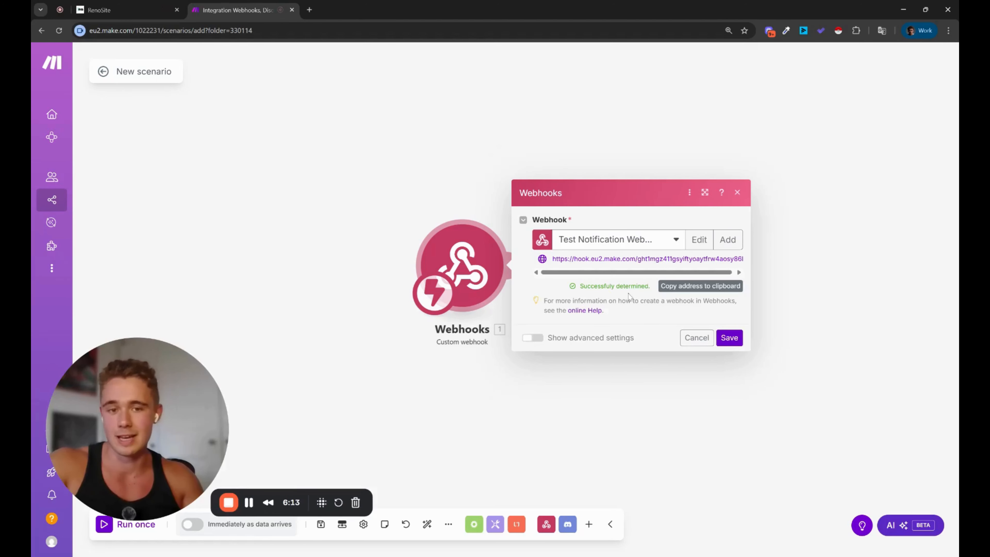
Step: Save the webhook's determined data structure and check the webhook fields mapped in the Discord message
left_click(729, 337)
left_click(628, 272)
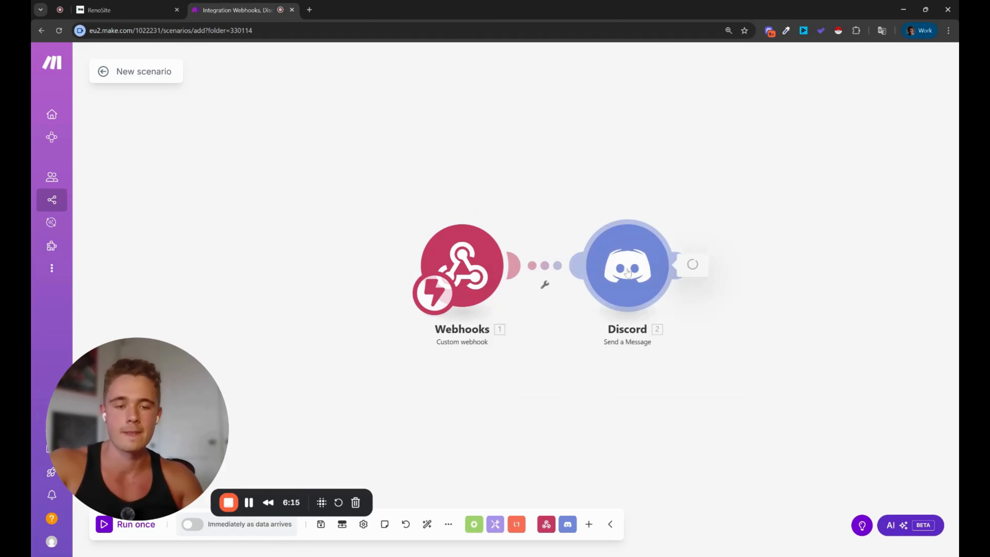
left_click(824, 382)
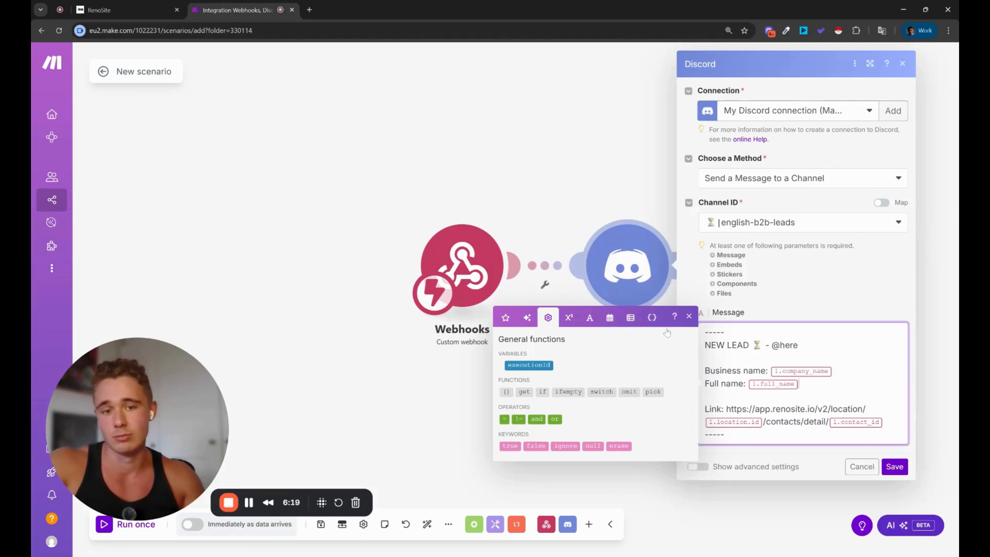
left_click(567, 187)
left_click(663, 265)
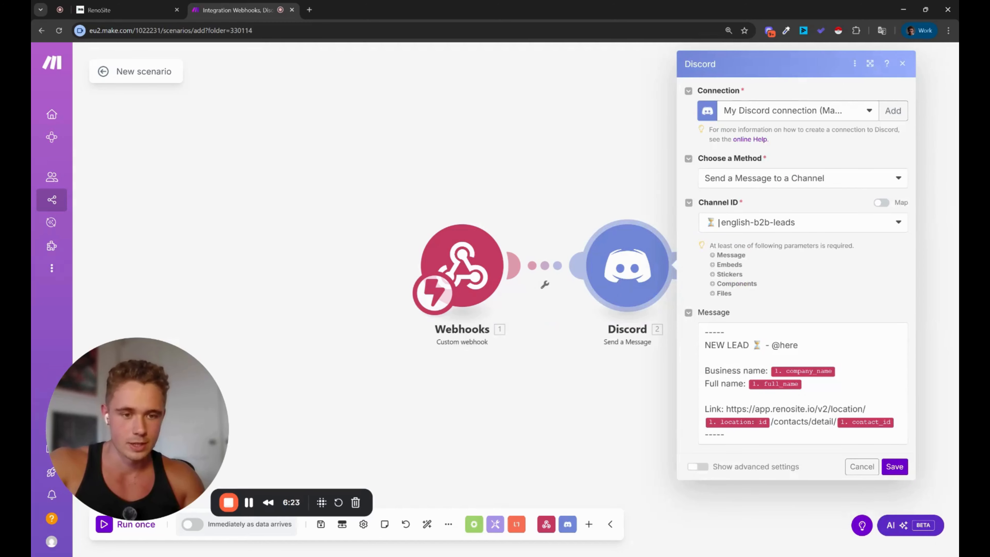
left_click(823, 384)
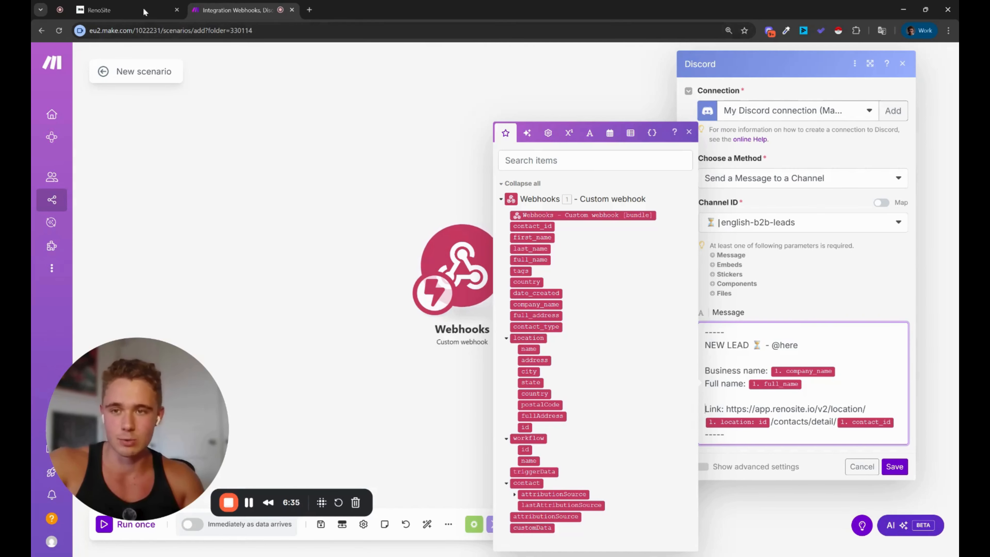
left_click(117, 10)
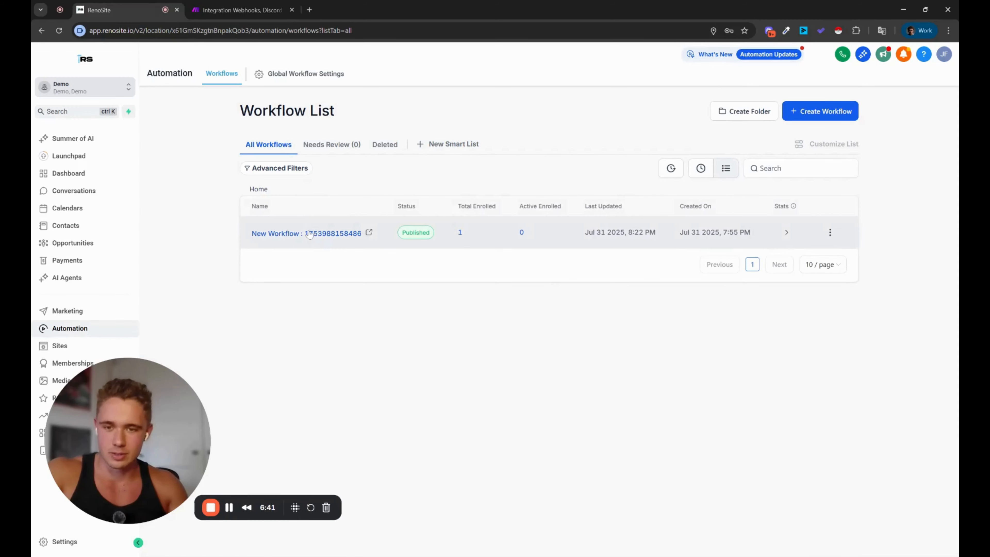
Step: In the workflow's Webhook action, add a custom data key named 'Right Now'
left_click(312, 233)
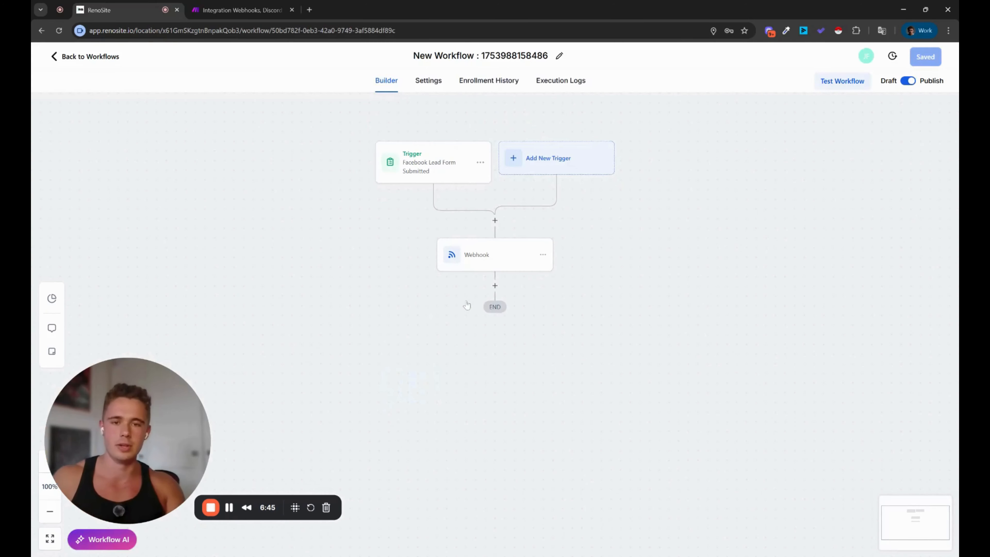
left_click(500, 261)
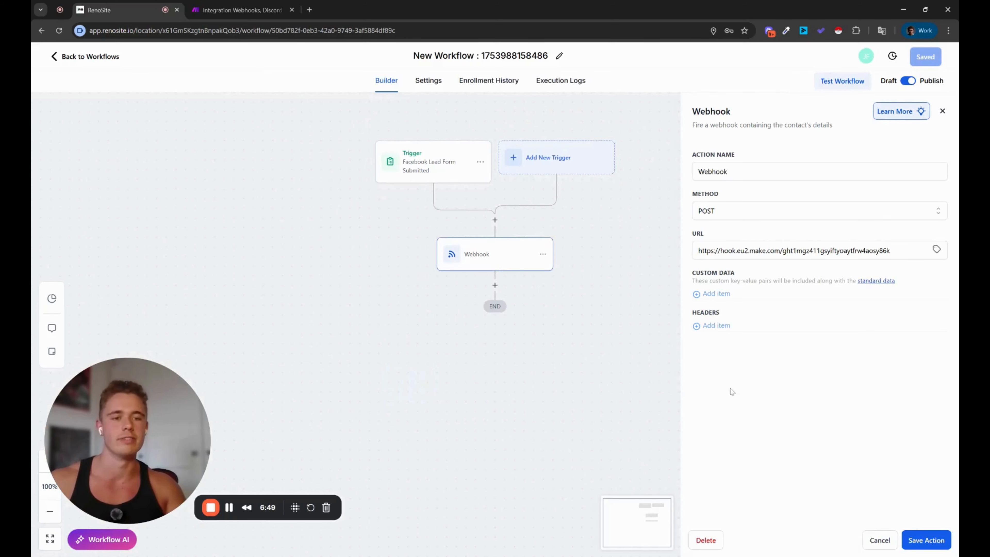
left_click(719, 295)
left_click(721, 298)
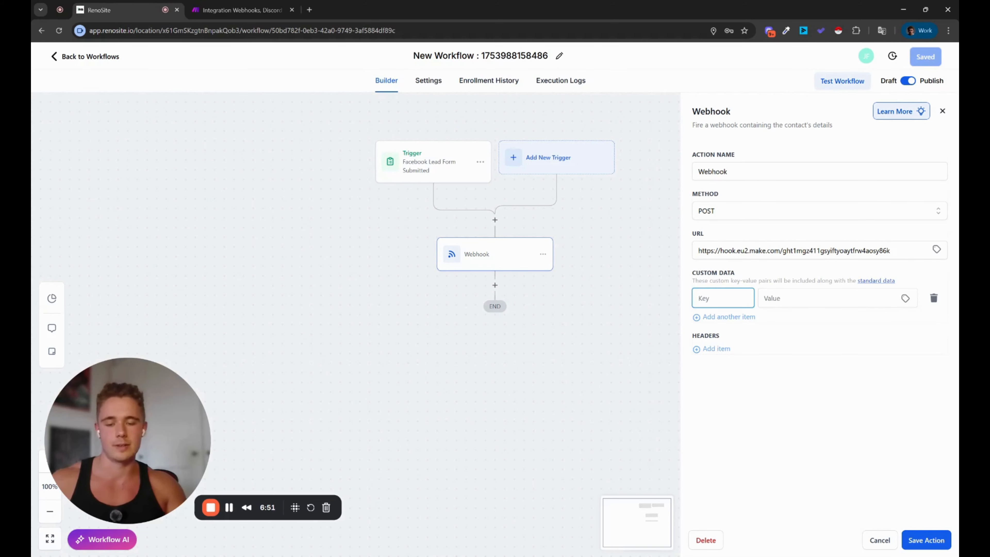
type("Right Now")
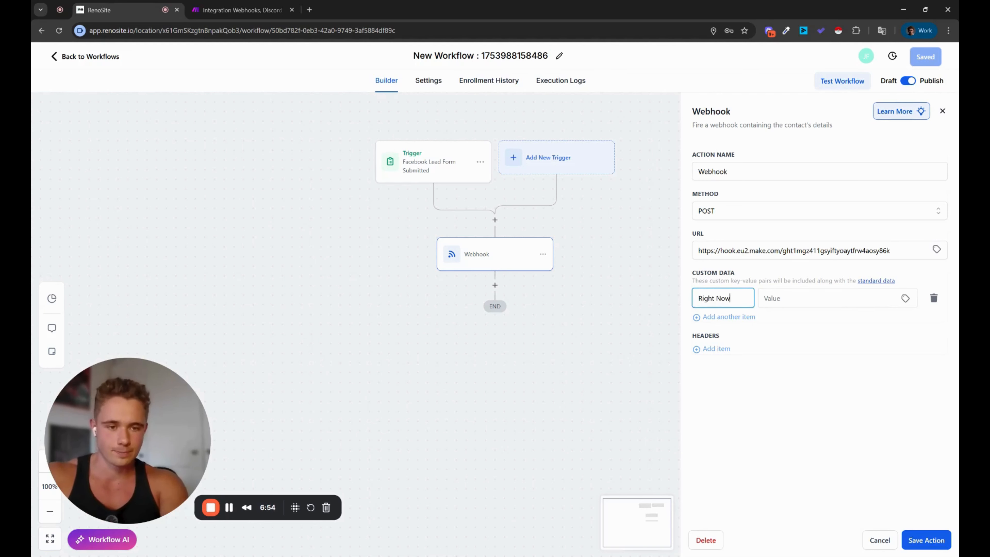
key("Tab")
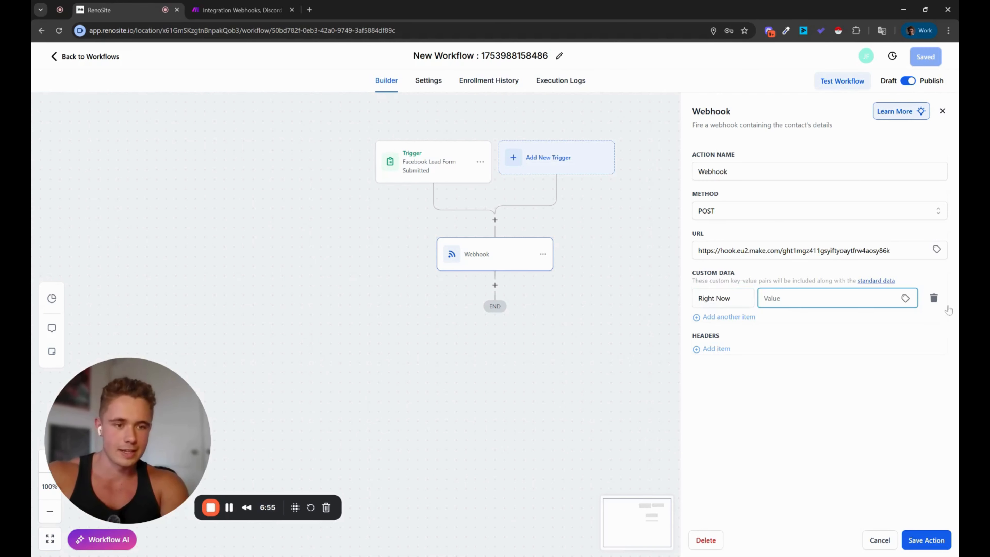
Step: Set the Right Now value to the {{right_now.little_endian_date}} day/month/year date
left_click(907, 299)
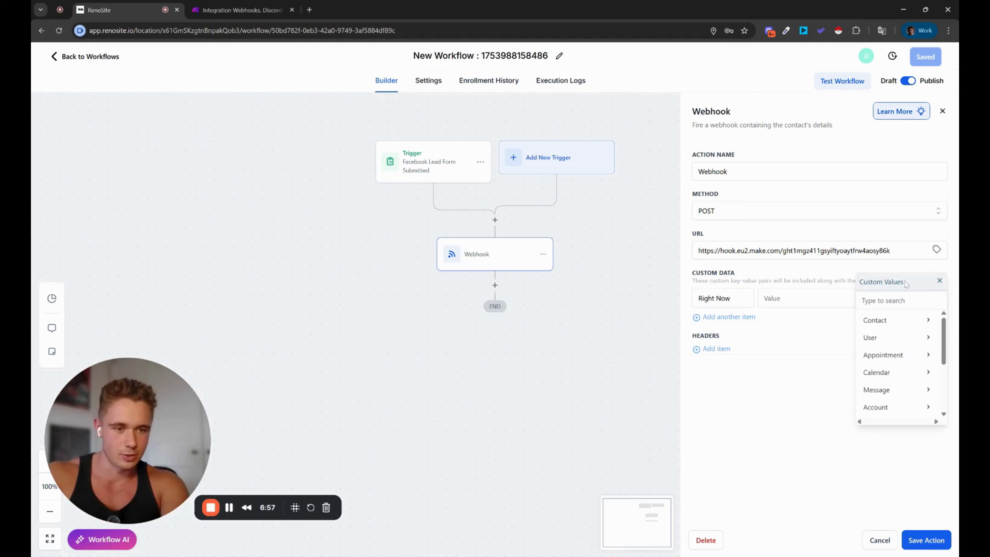
scroll(909, 377, "down", 2)
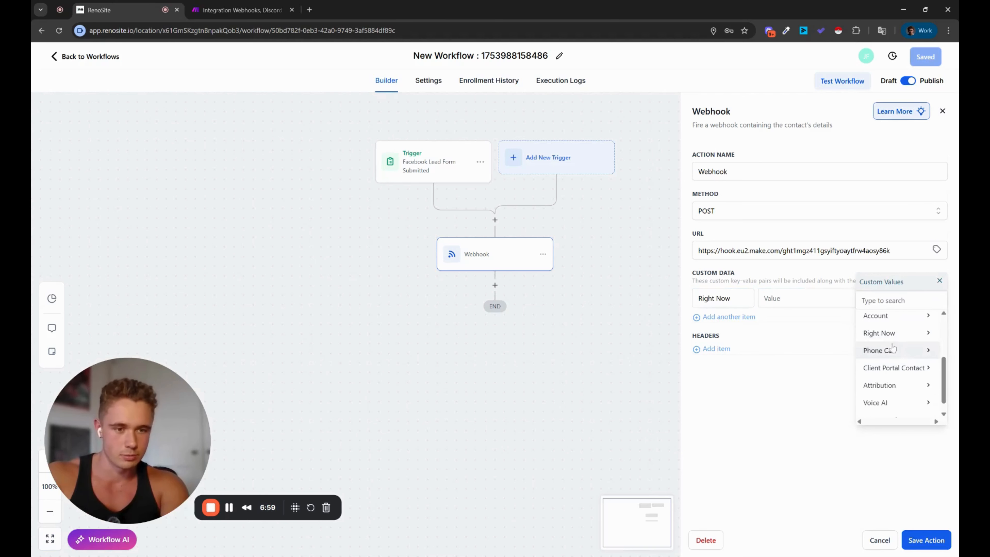
scroll(896, 353, "up", 3)
scroll(903, 357, "up", 2)
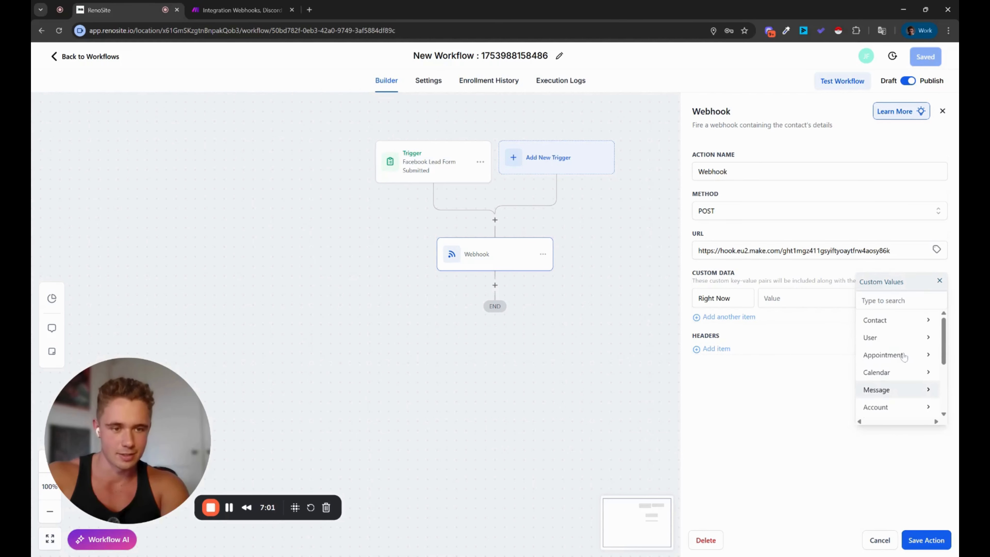
scroll(907, 357, "down", 4)
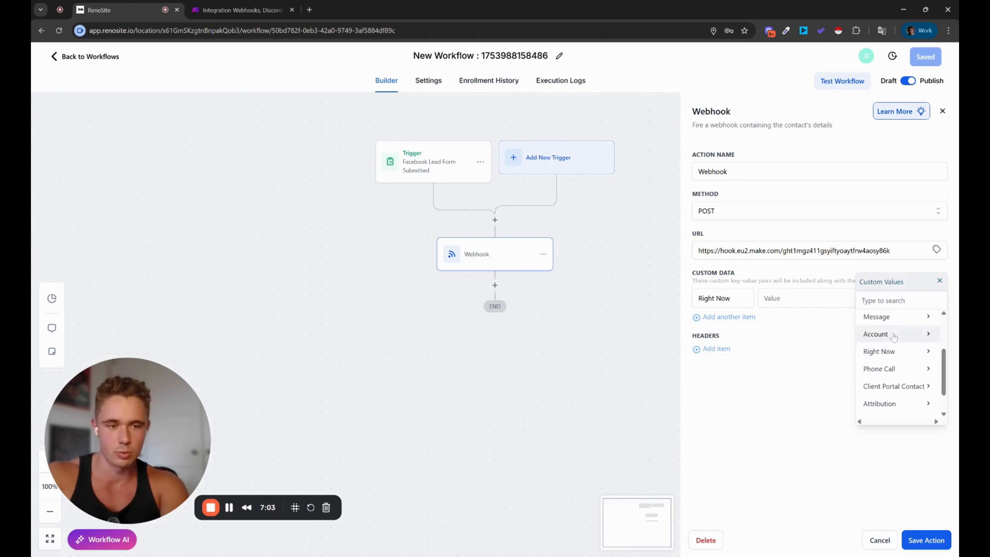
scroll(888, 340, "up", 1)
left_click(885, 360)
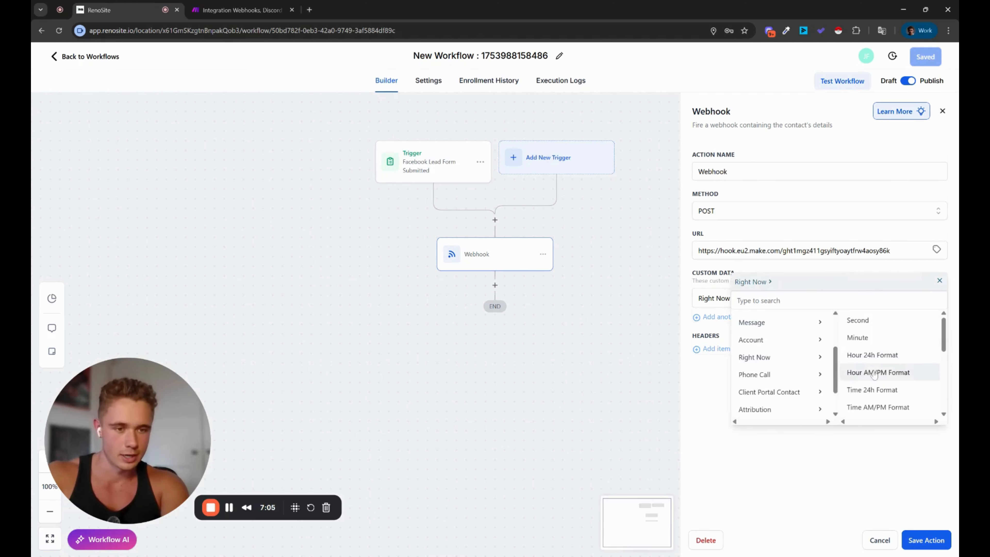
scroll(897, 386, "down", 4)
left_click(881, 391)
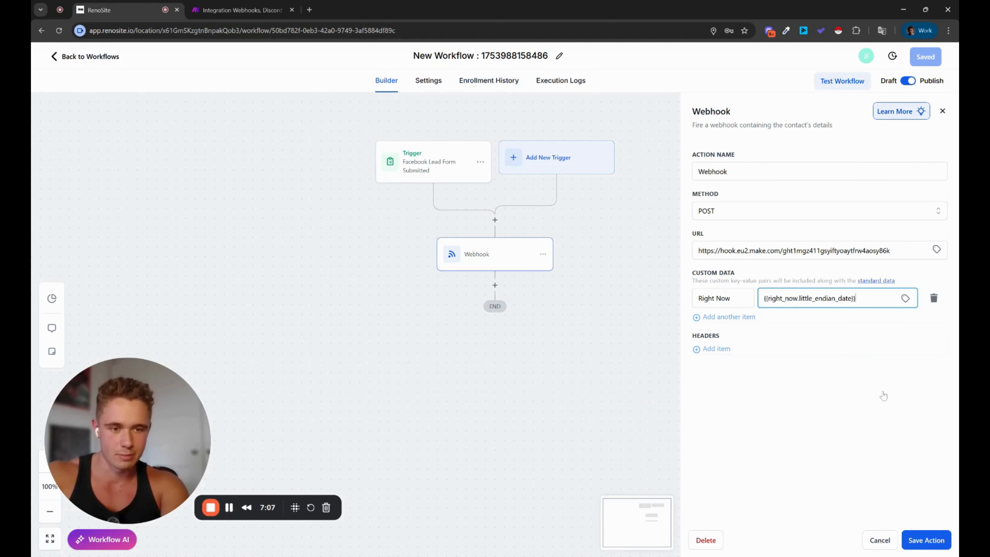
Step: Save the Webhook action and the workflow
left_click(924, 541)
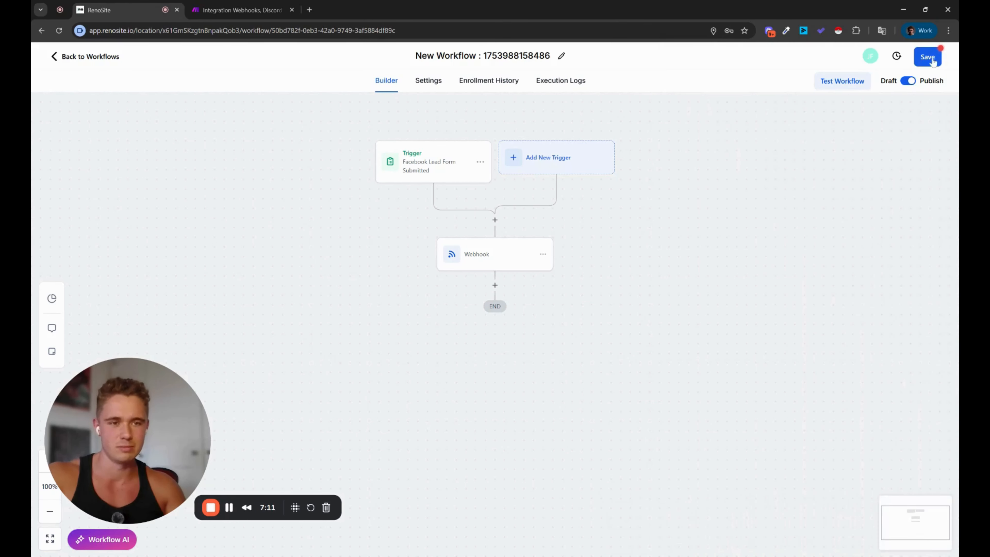
left_click(928, 59)
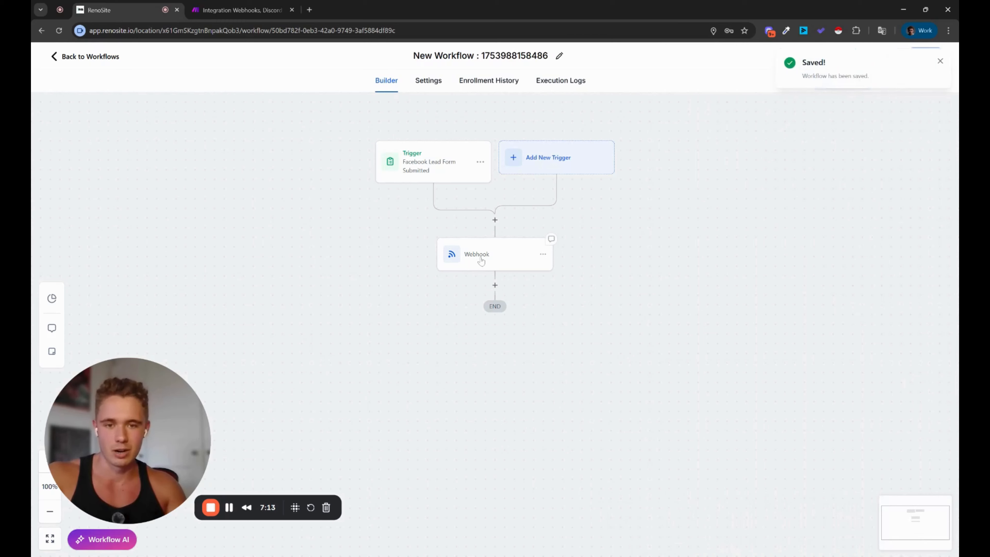
left_click(483, 256)
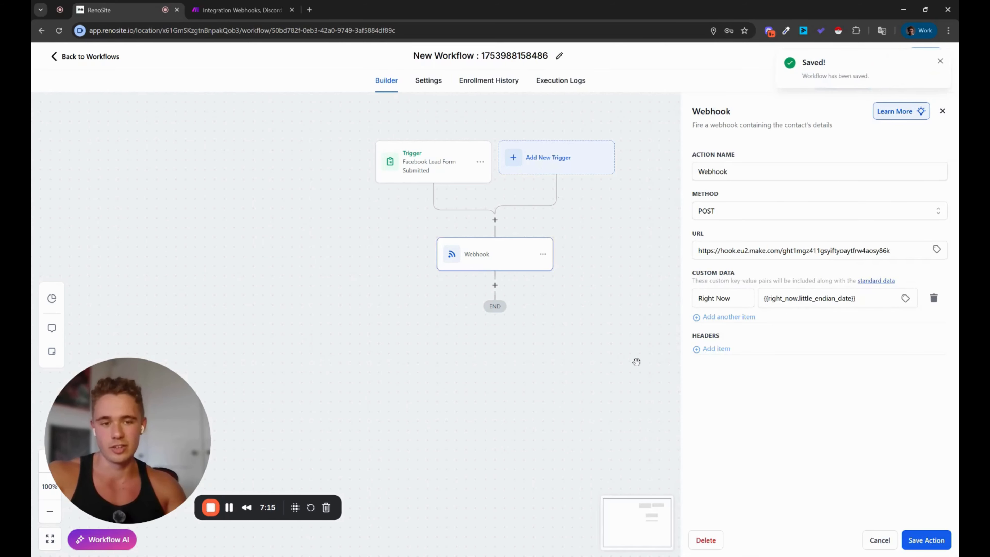
left_click(213, 7)
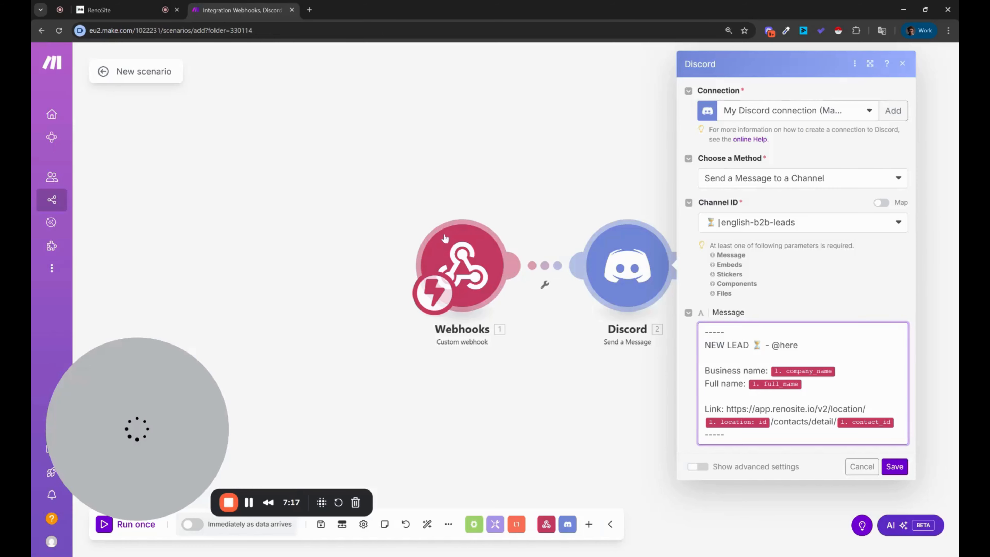
Step: Set Make's Webhooks trigger to redetermine its data structure from a fresh sample
left_click(449, 250)
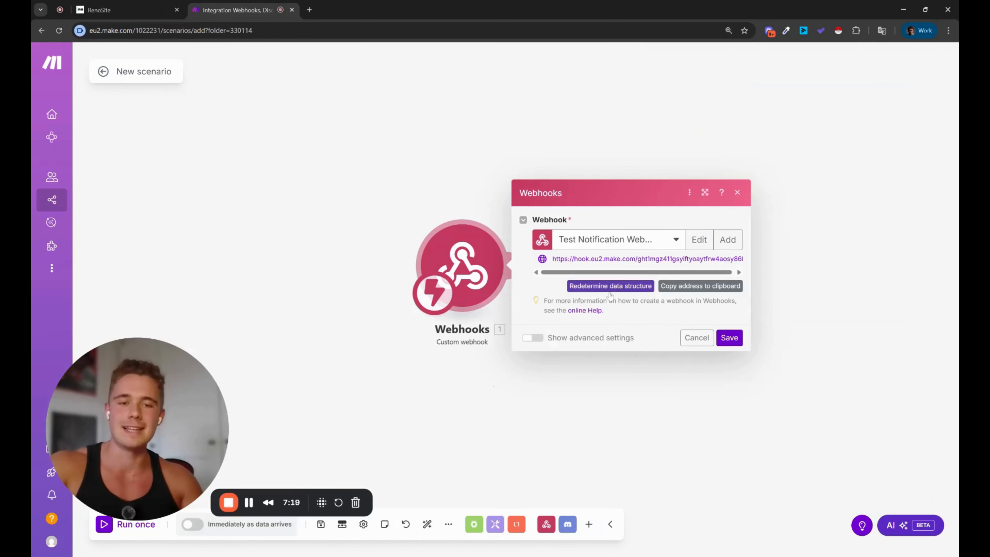
left_click(549, 447)
left_click(627, 267)
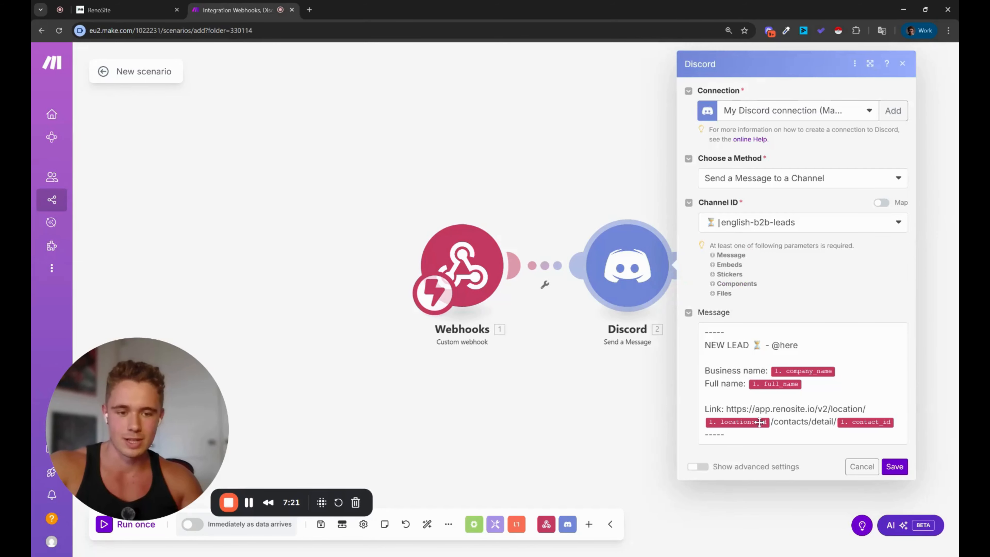
left_click(706, 409)
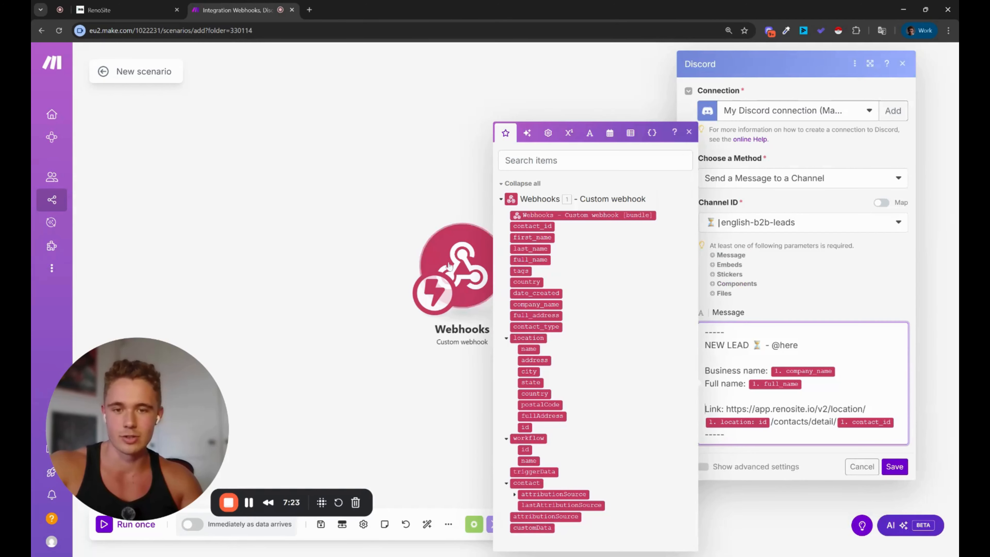
left_click(490, 318)
left_click(487, 308)
left_click(593, 283)
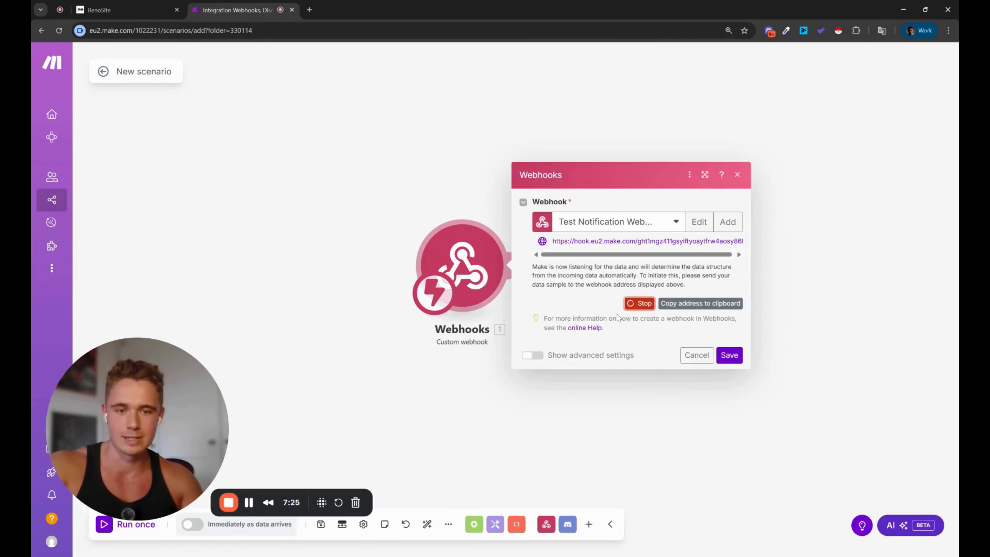
left_click(142, 6)
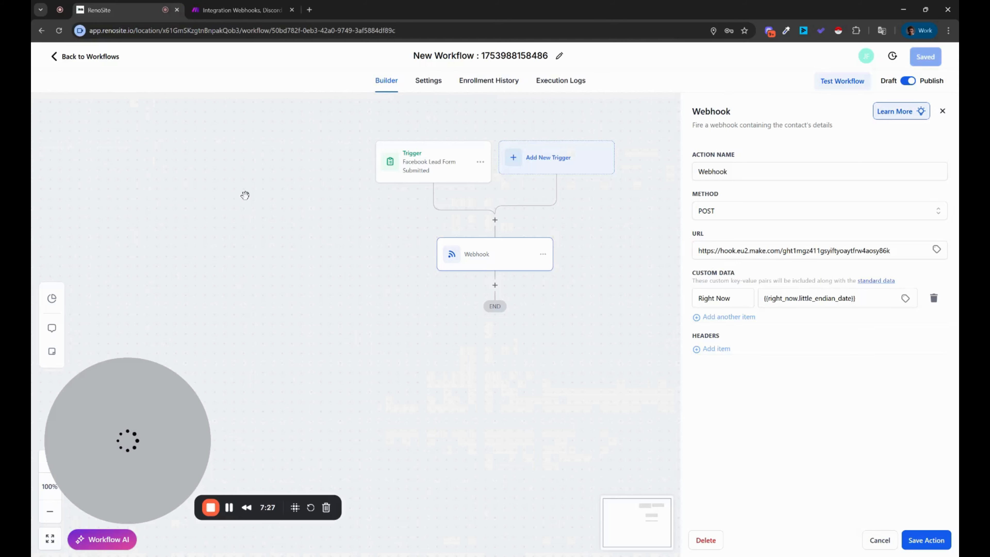
left_click(86, 56)
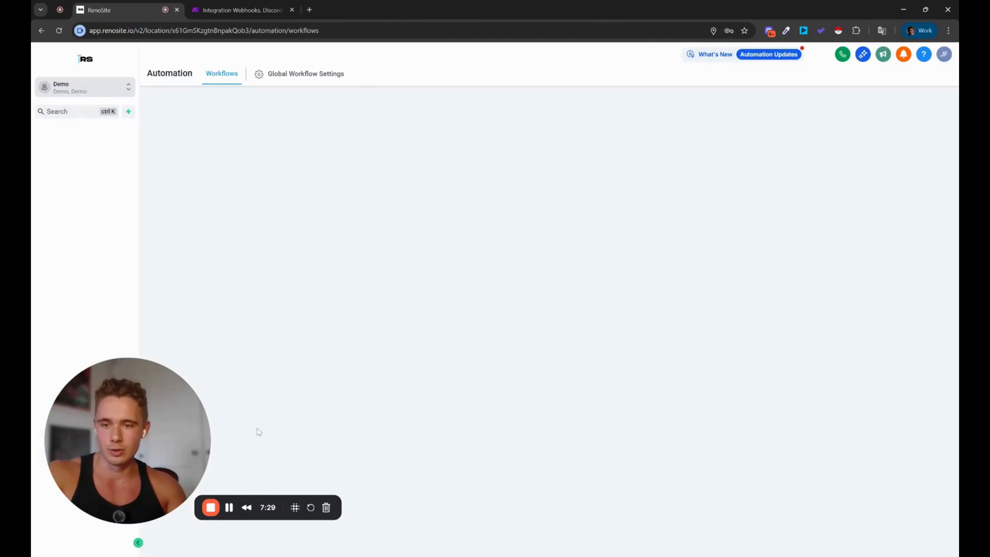
left_click(74, 225)
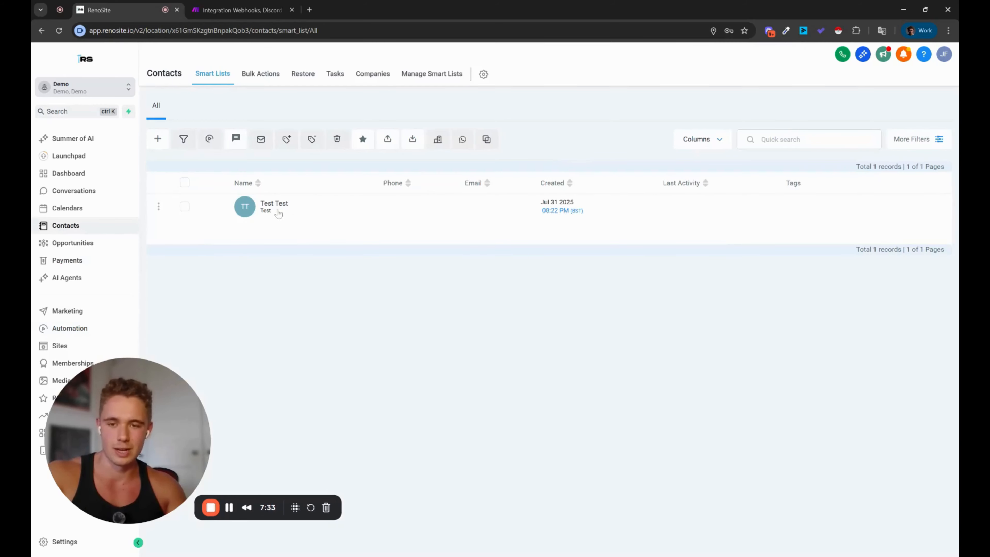
left_click(278, 213)
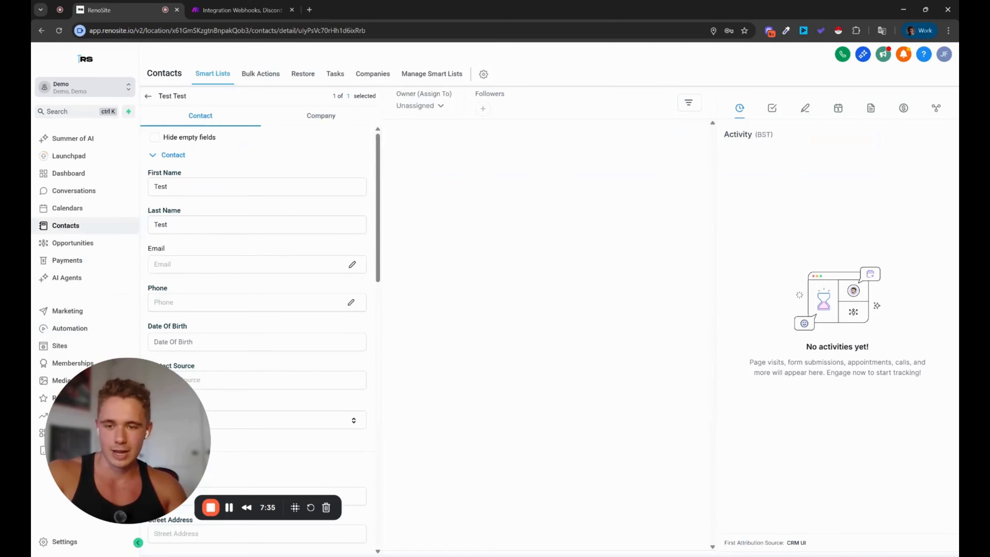
scroll(253, 420, "down", 15)
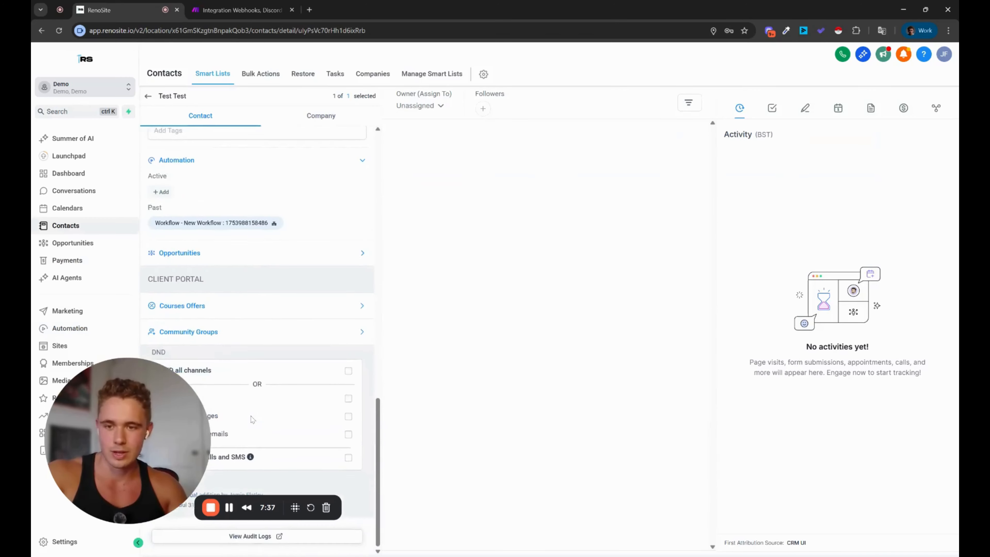
scroll(234, 370, "up", 3)
scroll(203, 331, "down", 3)
scroll(178, 301, "up", 3)
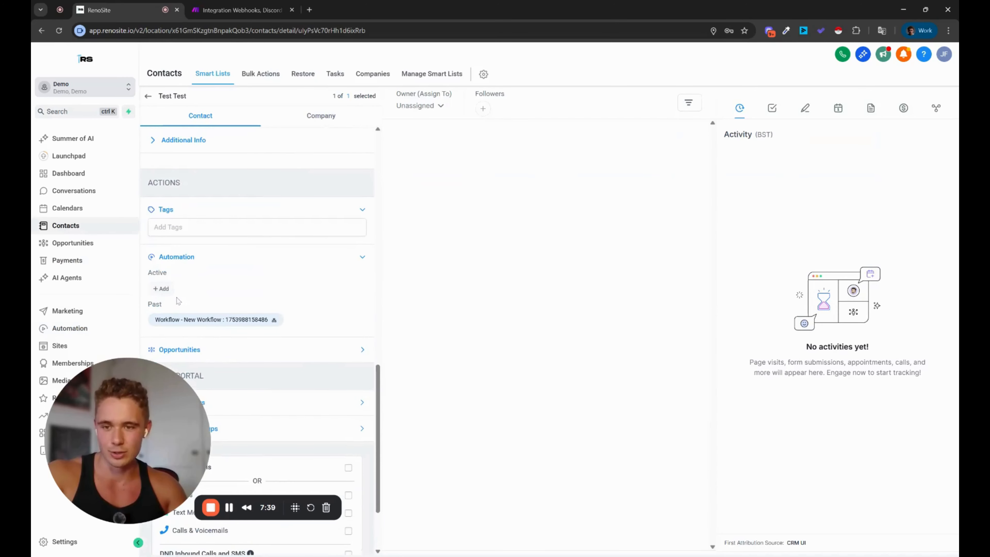
left_click(161, 288)
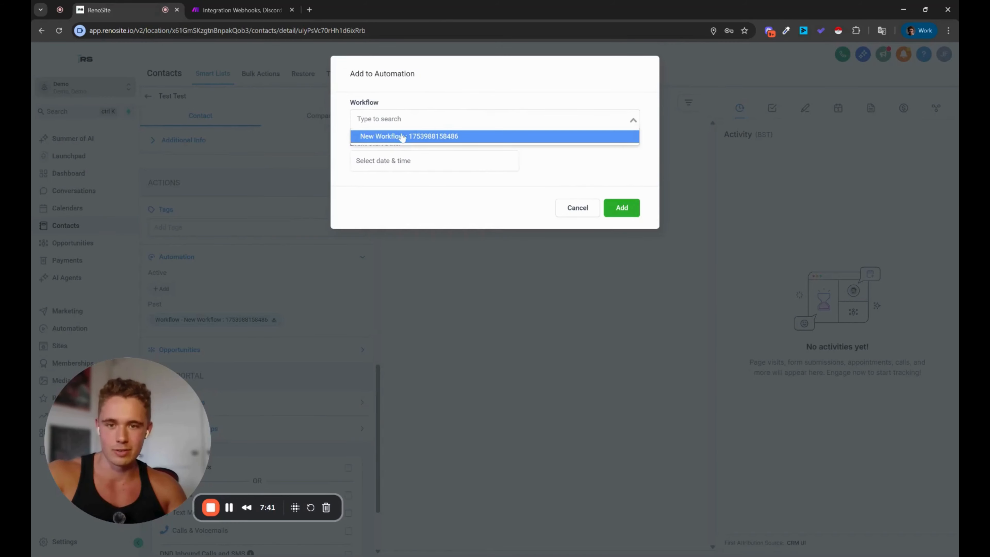
left_click(402, 136)
left_click(621, 208)
left_click(242, 10)
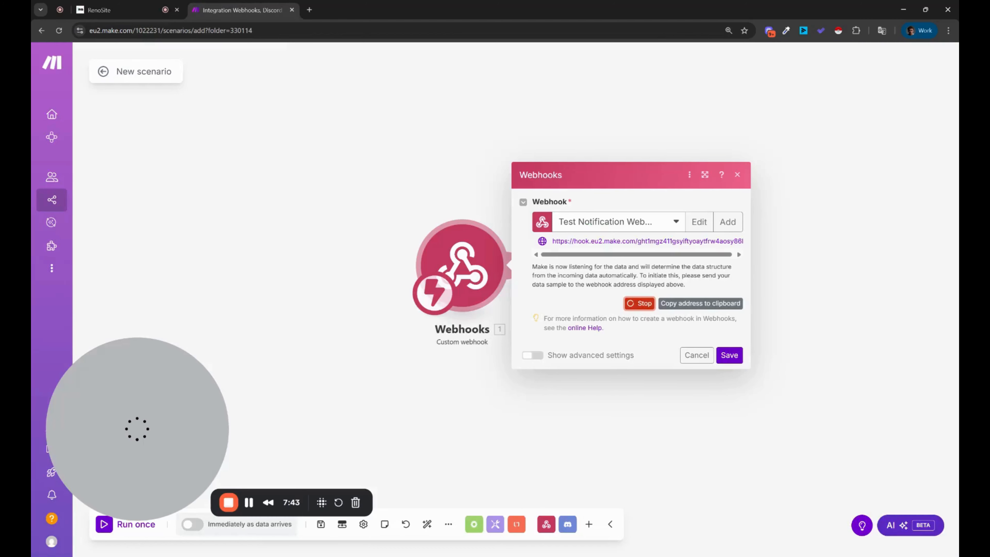
Step: In the Discord message, remove a Right Now value misplaced inside the link
left_click(730, 354)
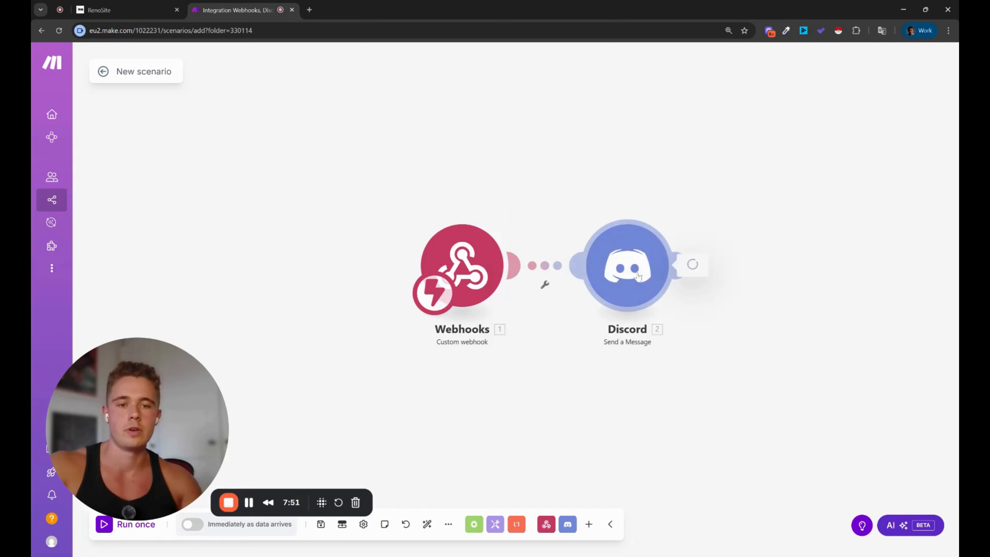
left_click(627, 270)
left_click(706, 408)
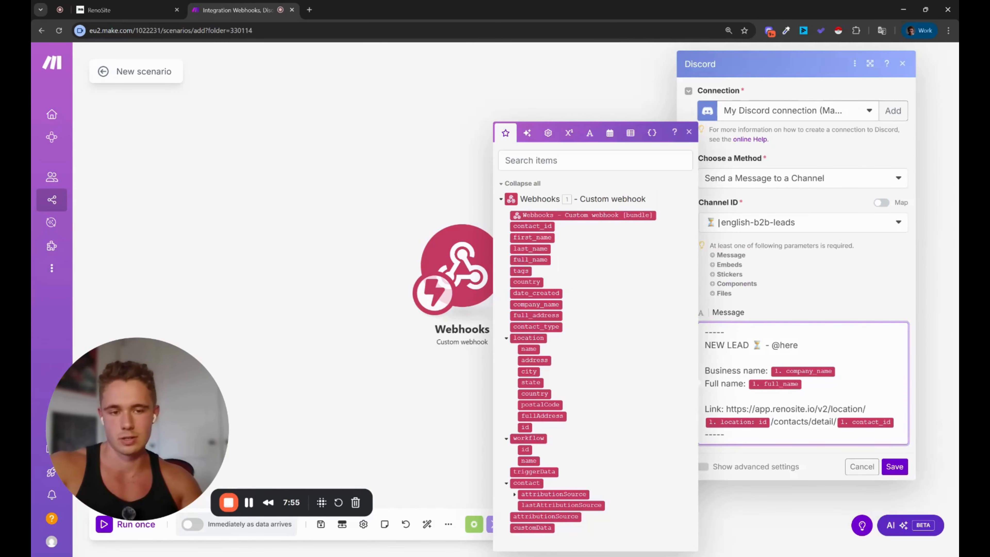
left_click(290, 271)
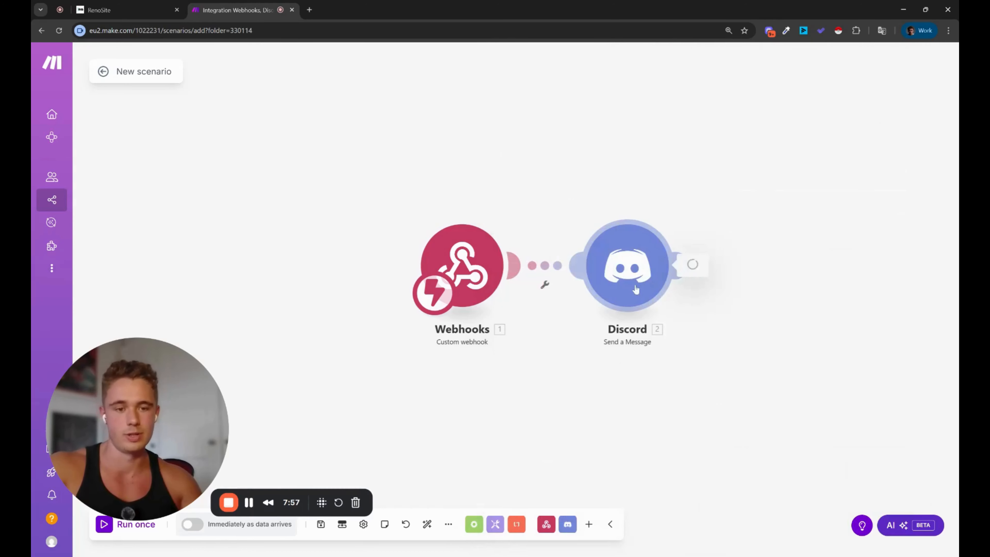
left_click(783, 422)
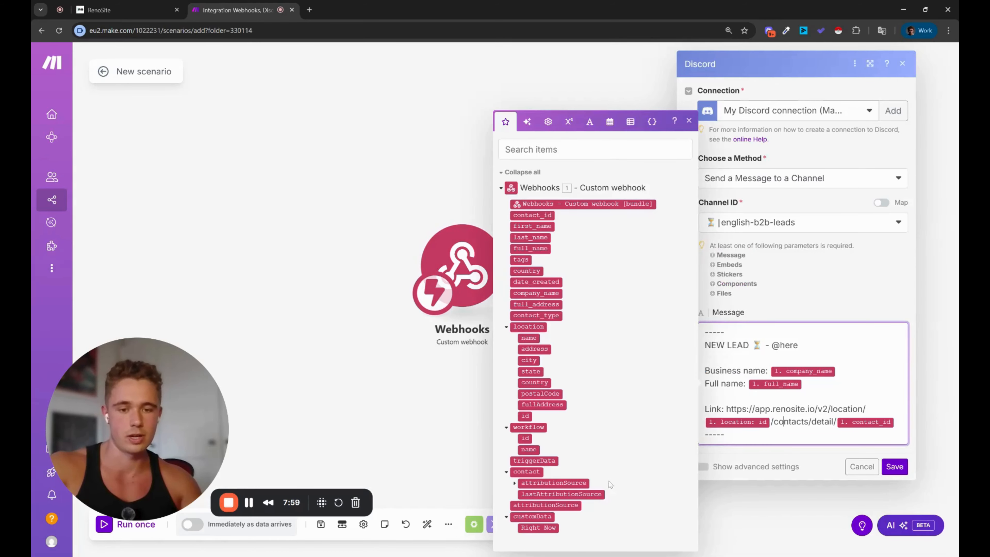
left_click(538, 527)
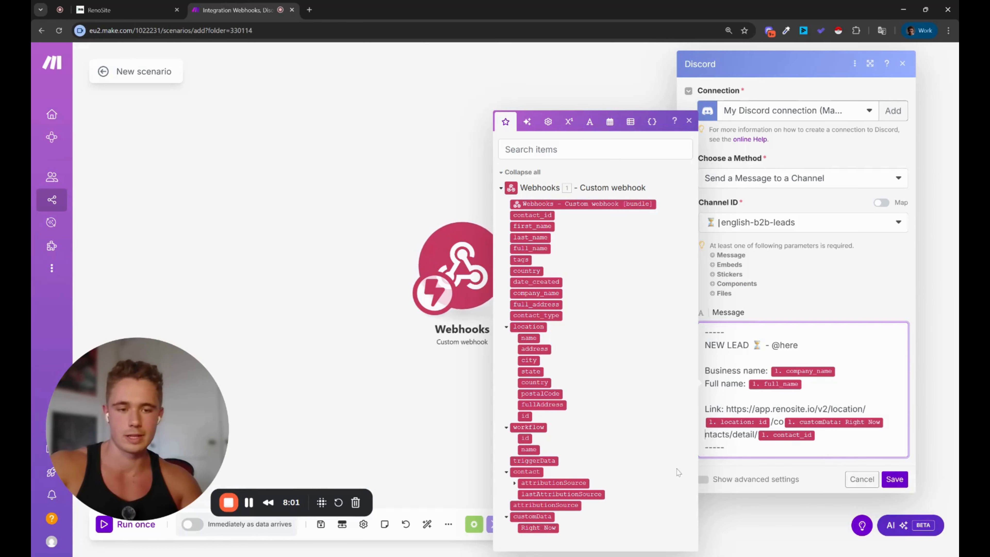
left_click(811, 383)
left_click(706, 432)
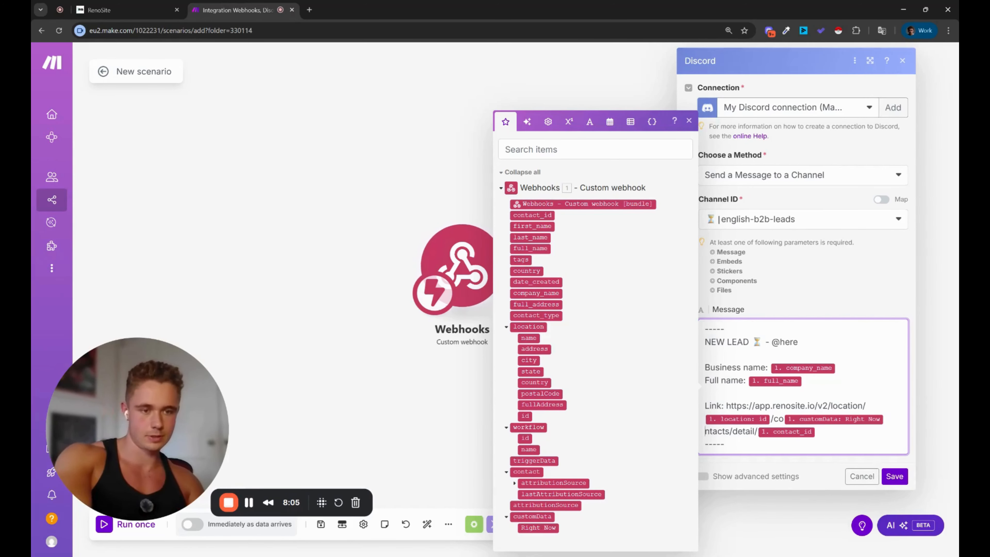
key("BackSpace")
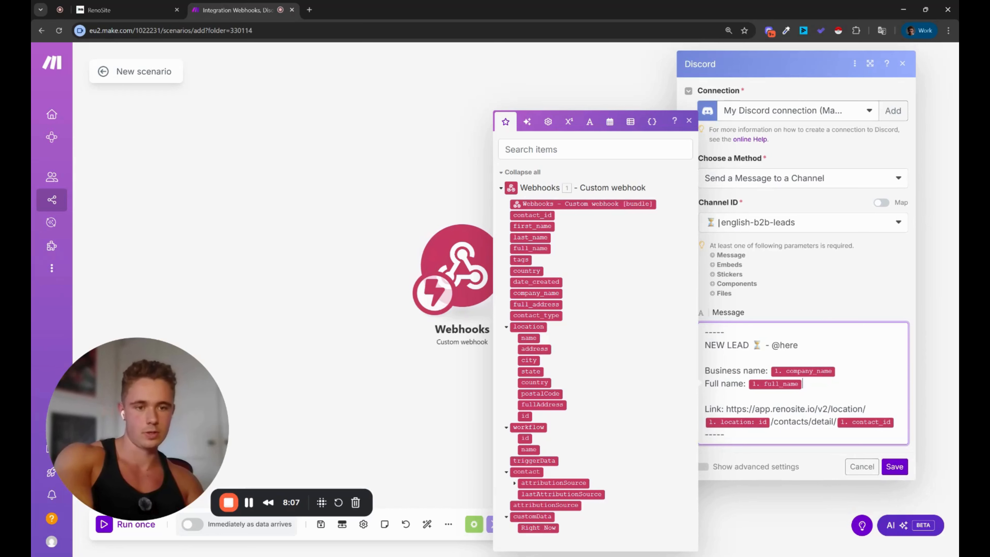
Step: Add a 'Time Now:' line under the full name, mapped to customData Right Now
key("Return")
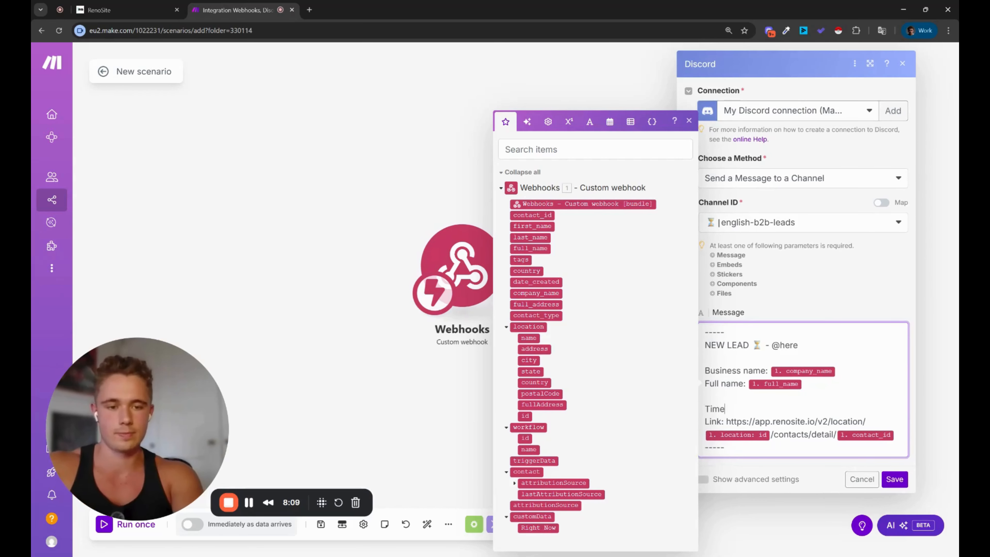
type("Tim")
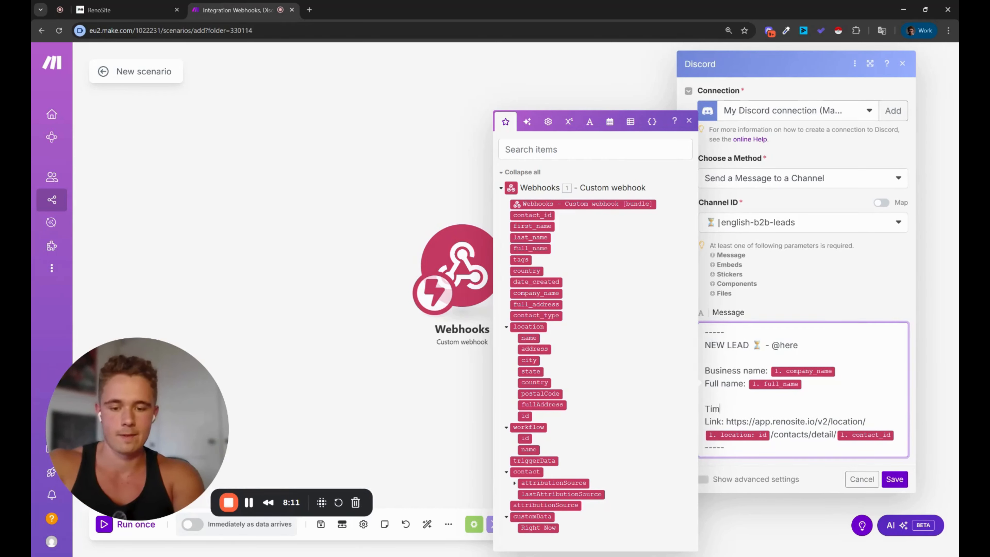
type("e Now:")
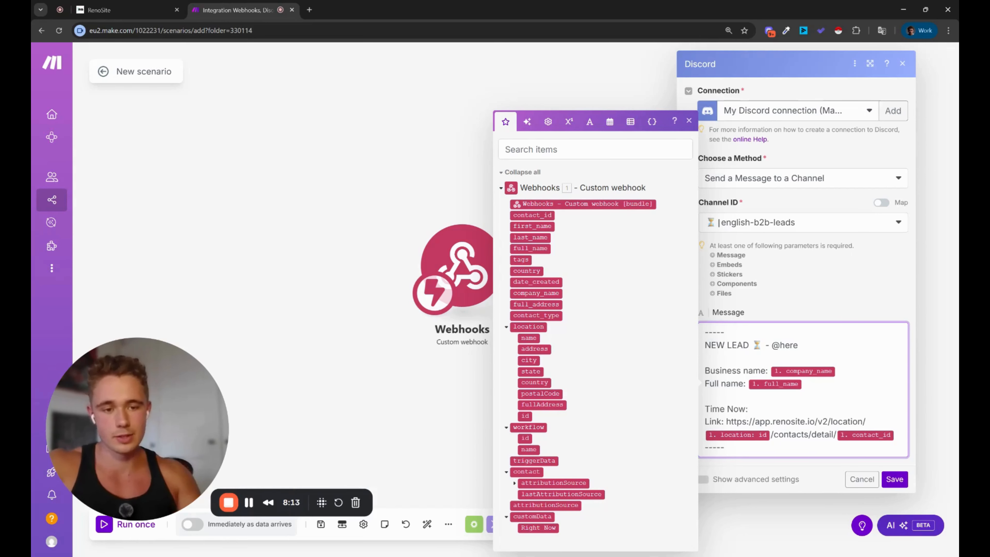
key("BackSpace")
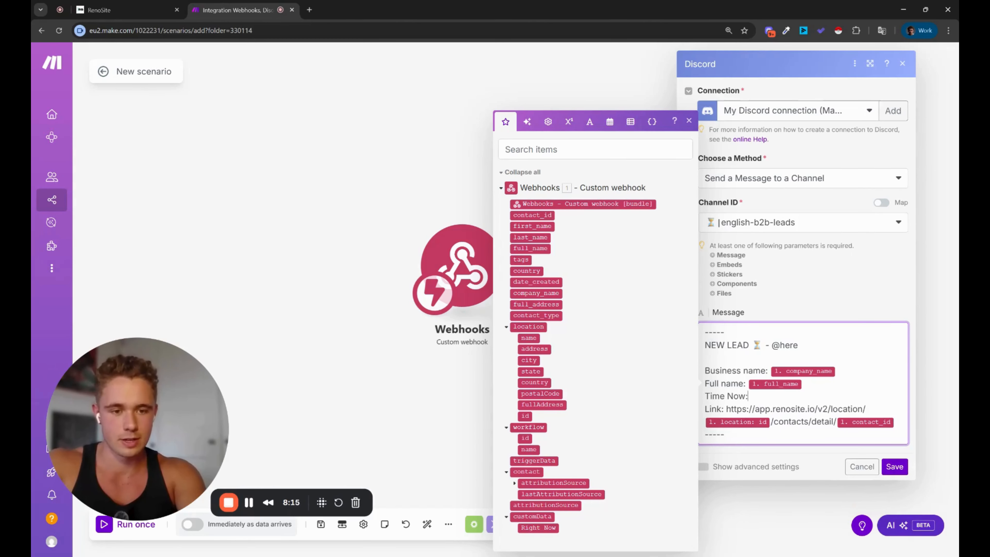
key("Return")
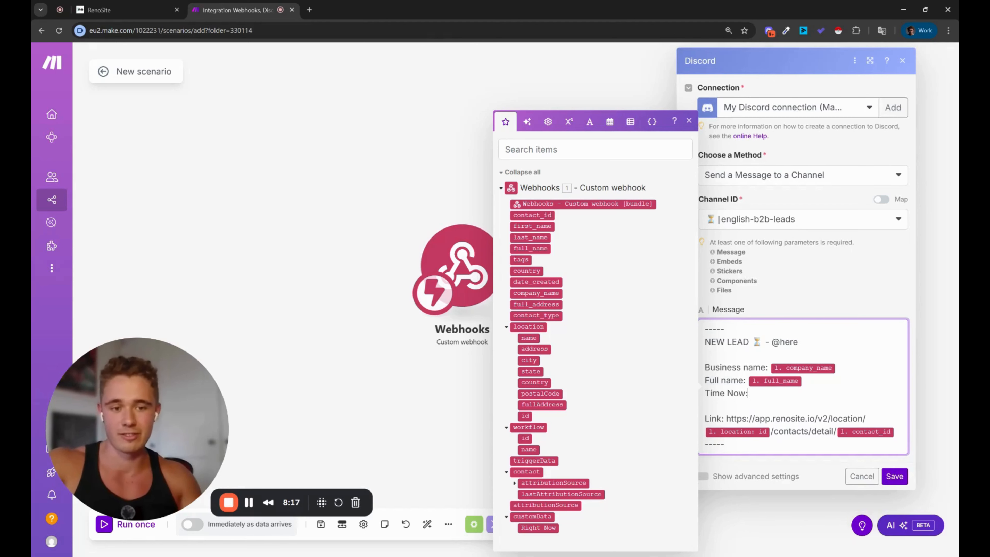
left_click(539, 527)
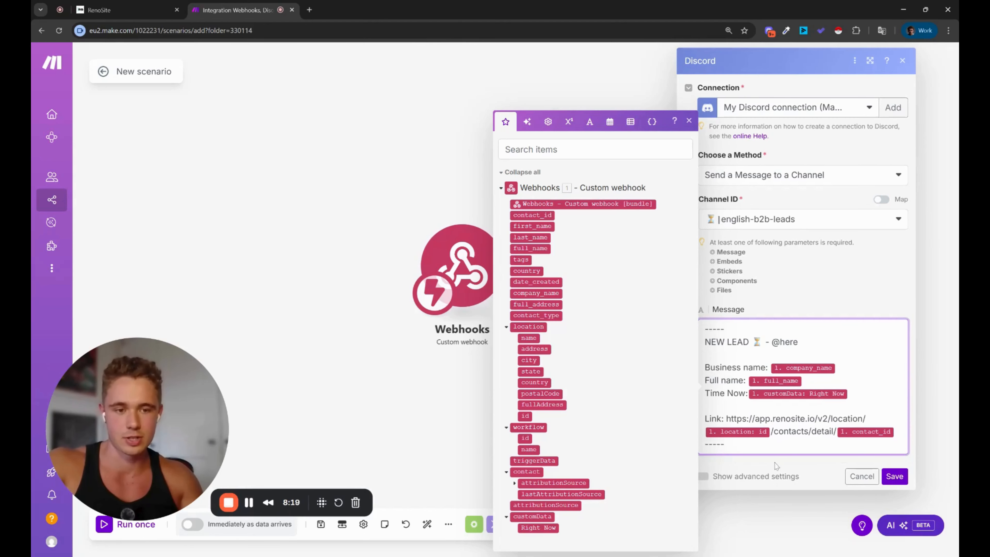
left_click(895, 476)
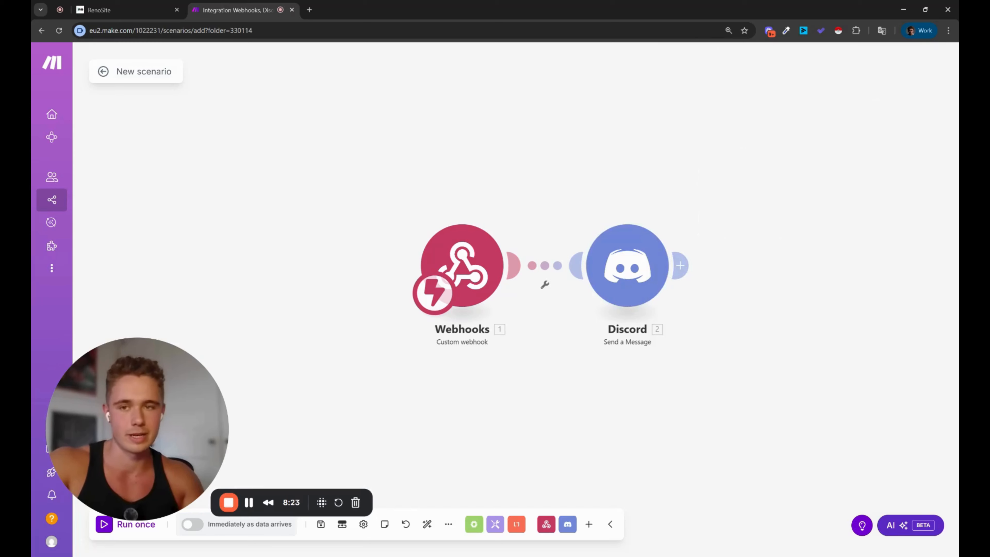
Step: Add a Send SMS step with message '.' below the Webhook step
left_click(124, 7)
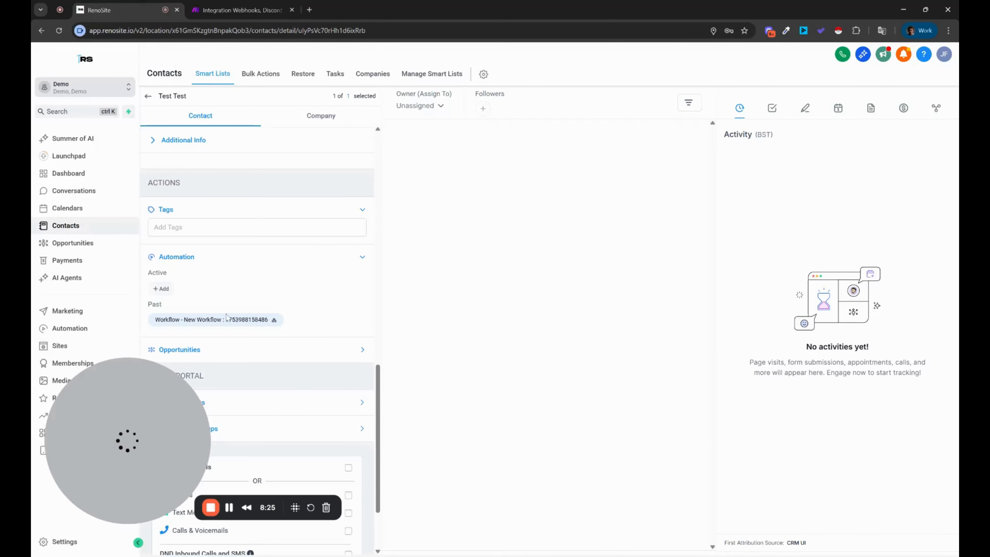
left_click(98, 328)
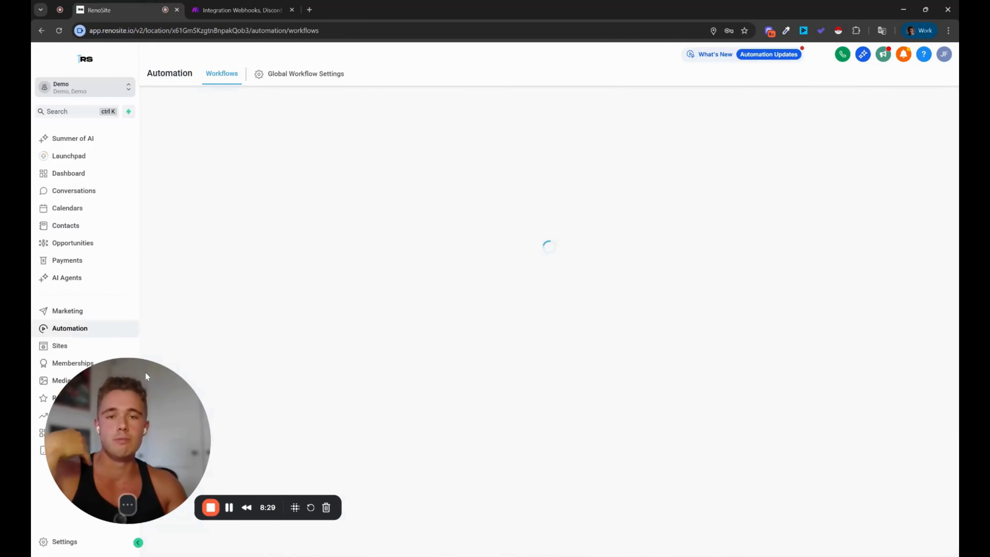
left_click(294, 234)
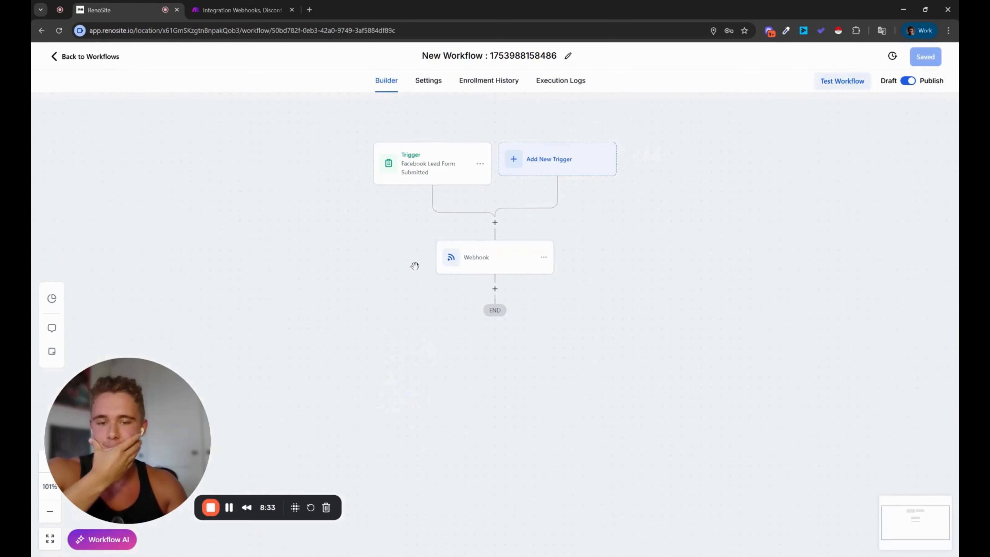
left_click(495, 286)
type("sms")
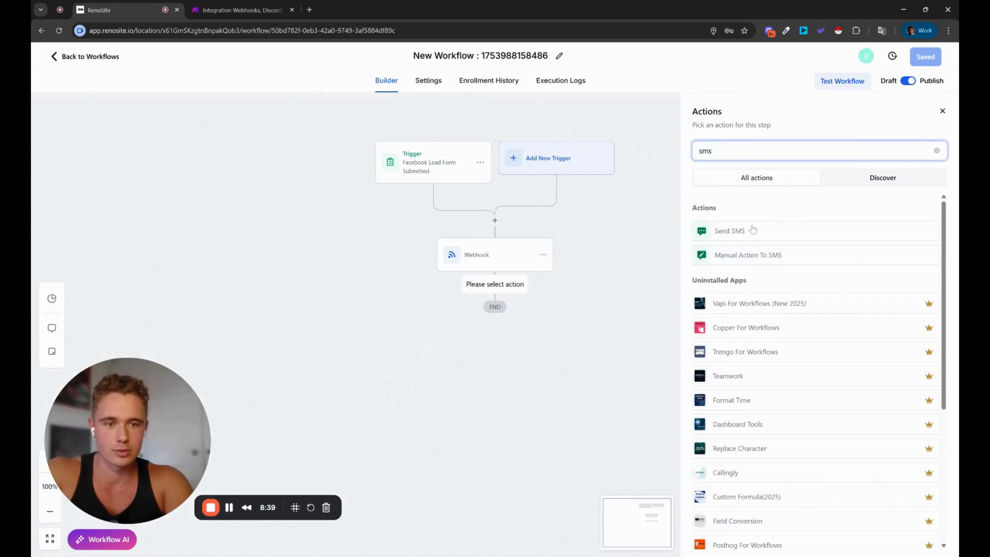
left_click(752, 230)
left_click(760, 320)
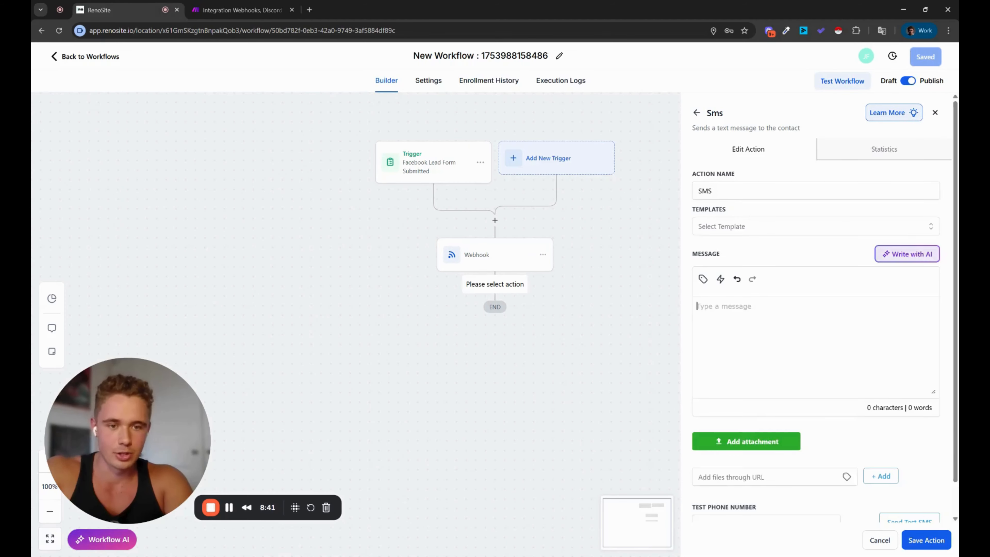
type(".")
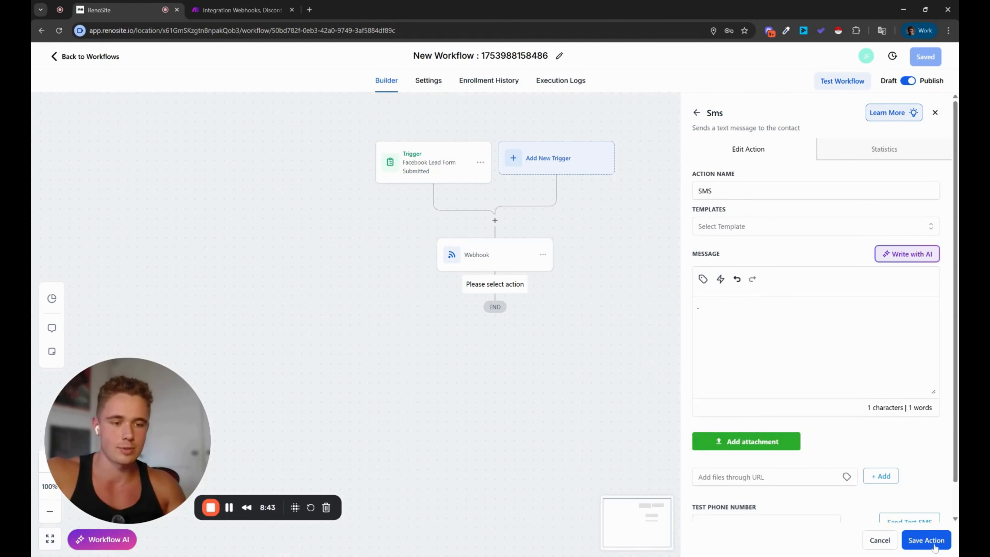
left_click(947, 538)
Step: Duplicate the SMS step directly below itself, then search 'wait' for a step between them
left_click(543, 317)
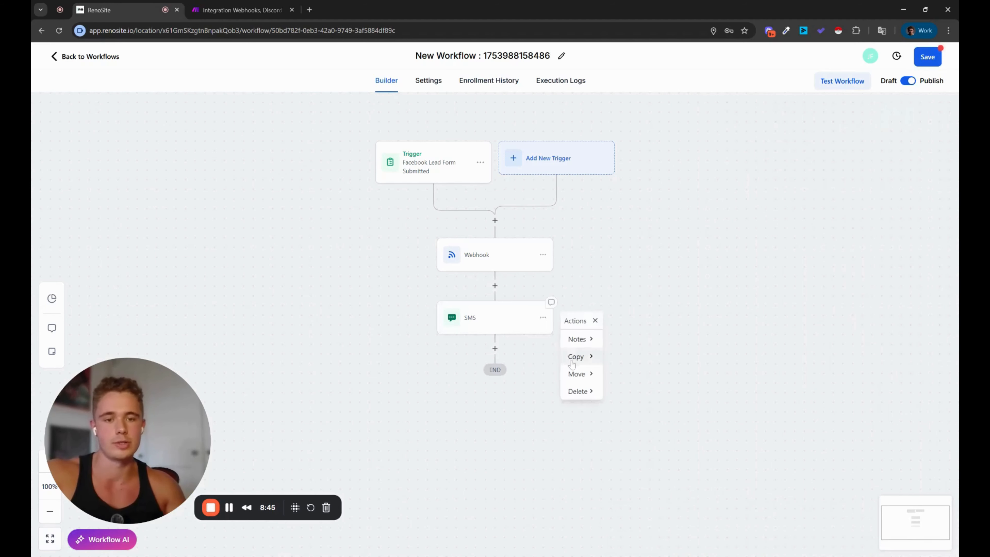
mouse_move(579, 356)
left_click(642, 351)
left_click(503, 348)
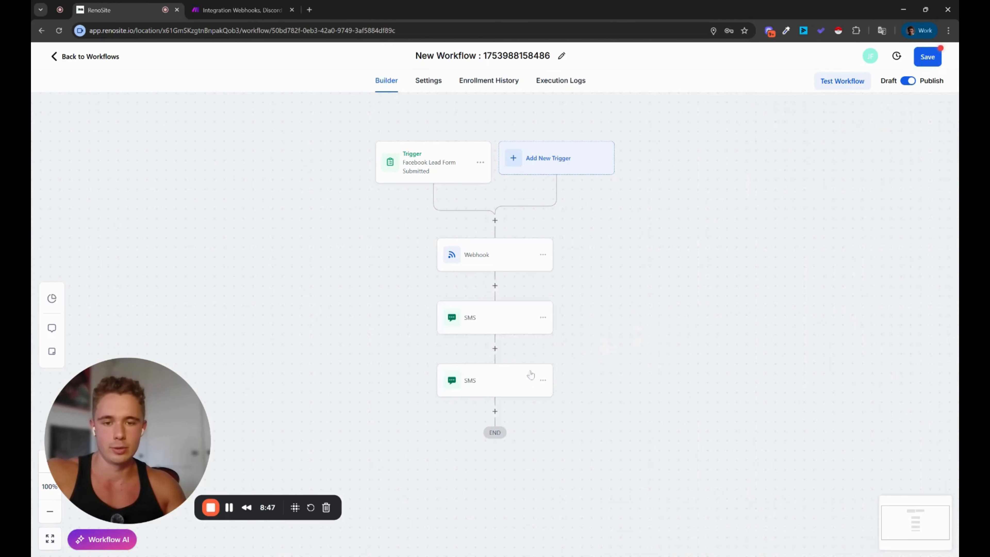
left_click(498, 347)
type("wait")
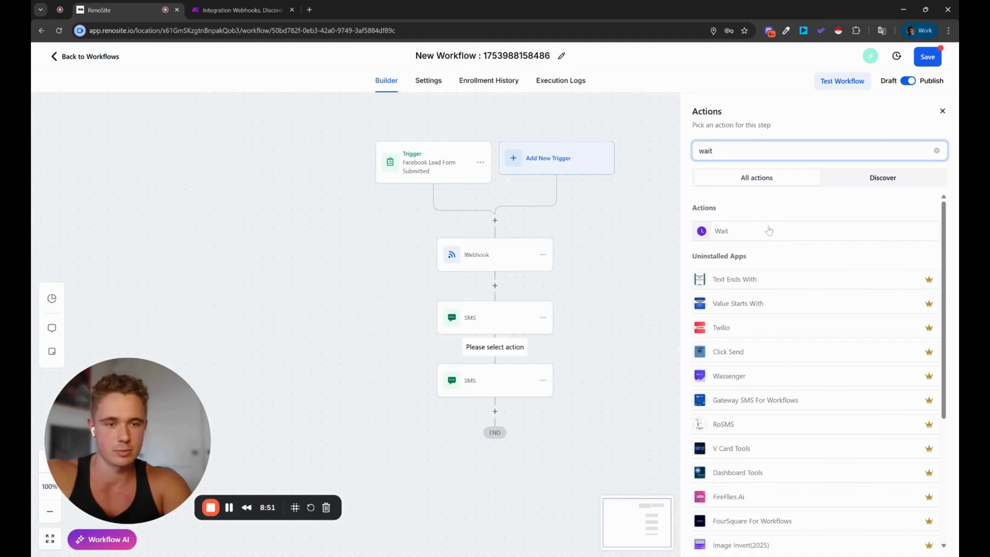
Step: Add a Wait step between the SMS steps and a Create Opportunity step after the Webhook
left_click(768, 231)
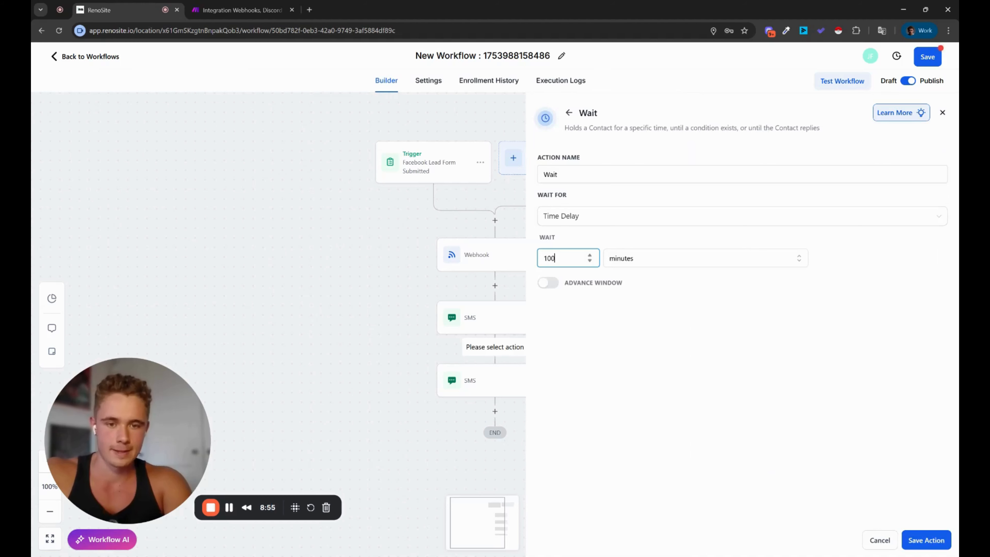
left_click(933, 541)
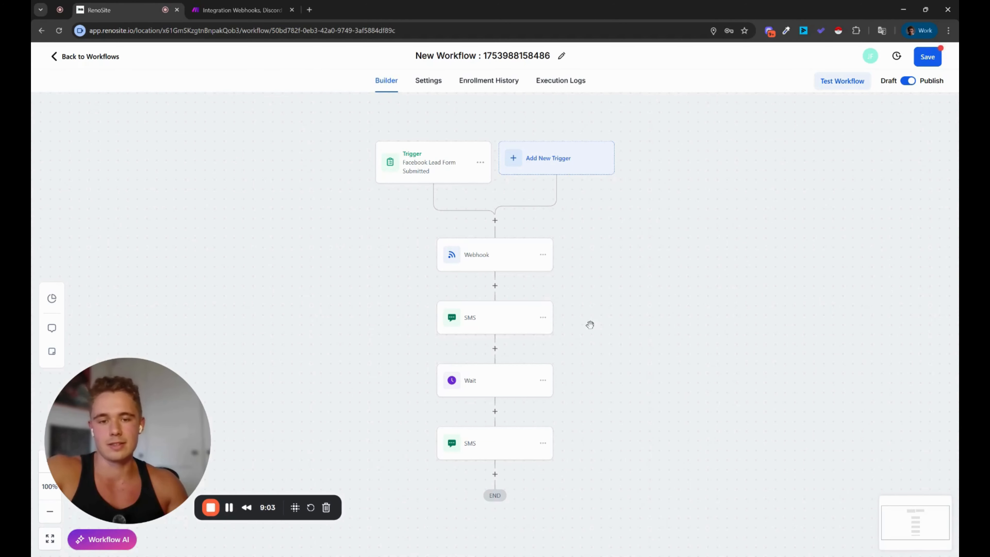
scroll(620, 300, "down", 2)
scroll(616, 323, "up", 2)
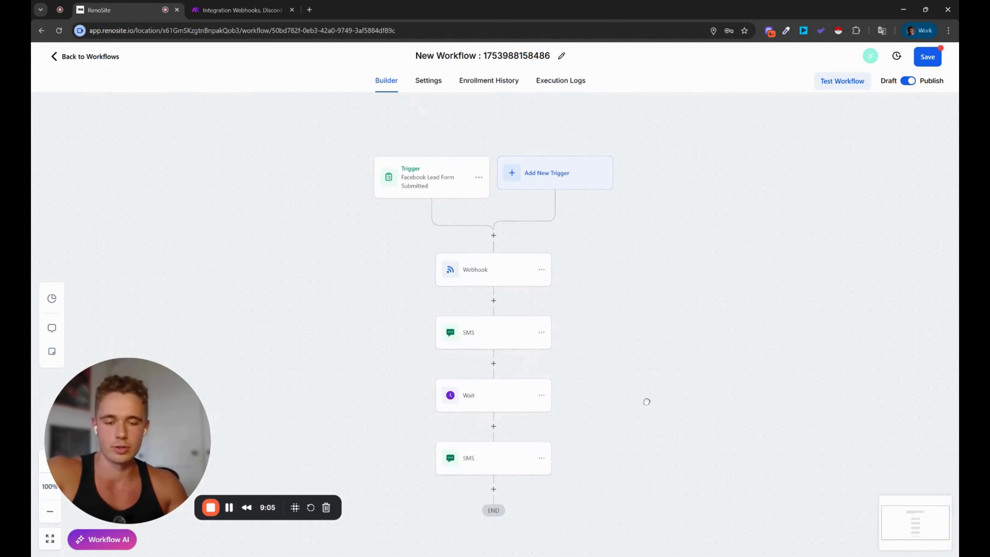
left_click(494, 301)
type("create")
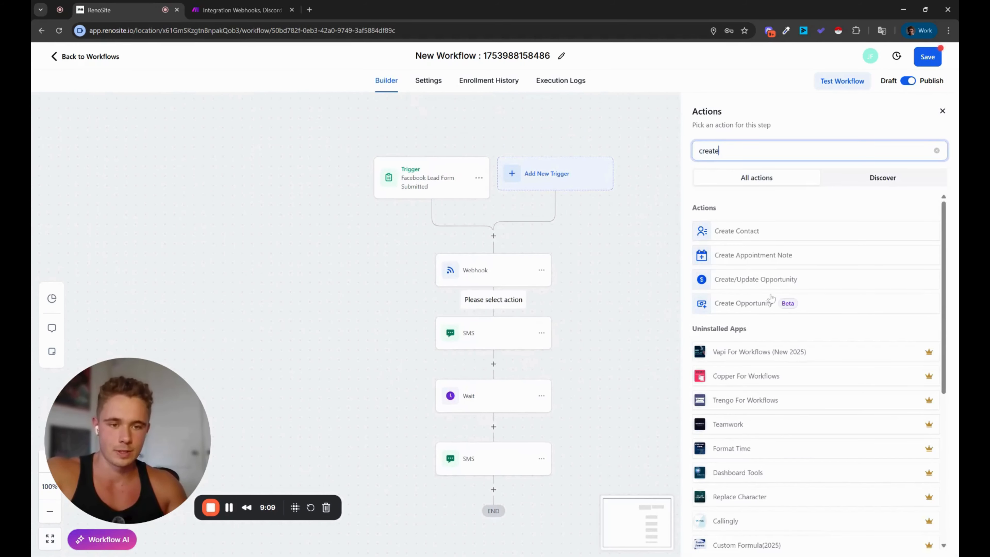
left_click(764, 304)
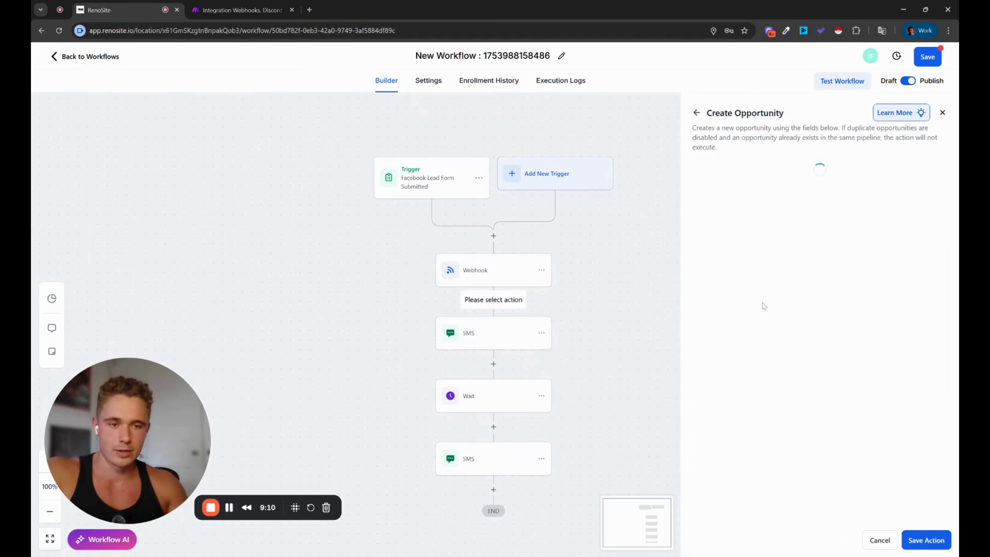
left_click(925, 542)
left_click_drag(668, 416, 675, 371)
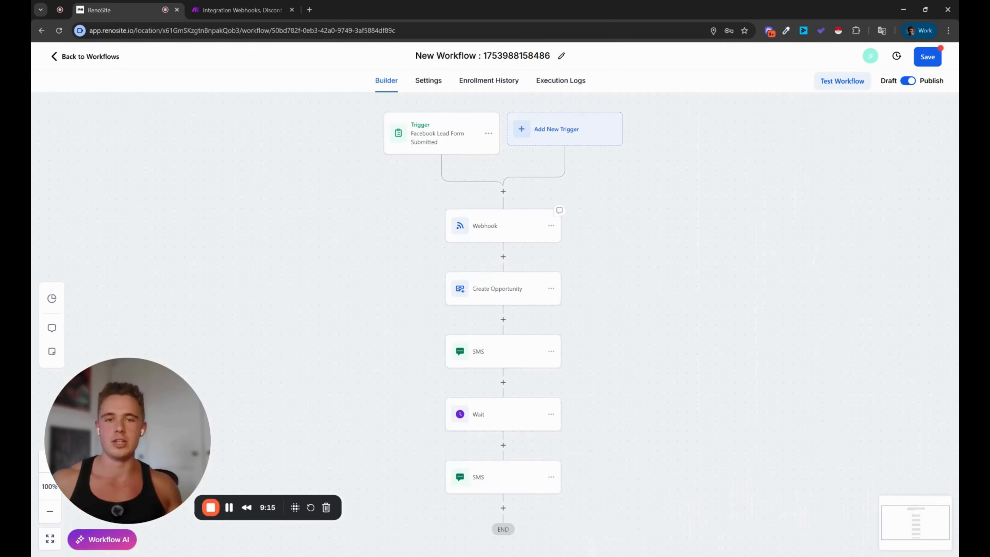
Step: Insert an If / Else condition before the Webhook, with a first branch 'Not Test' checking Tags
left_click(503, 192)
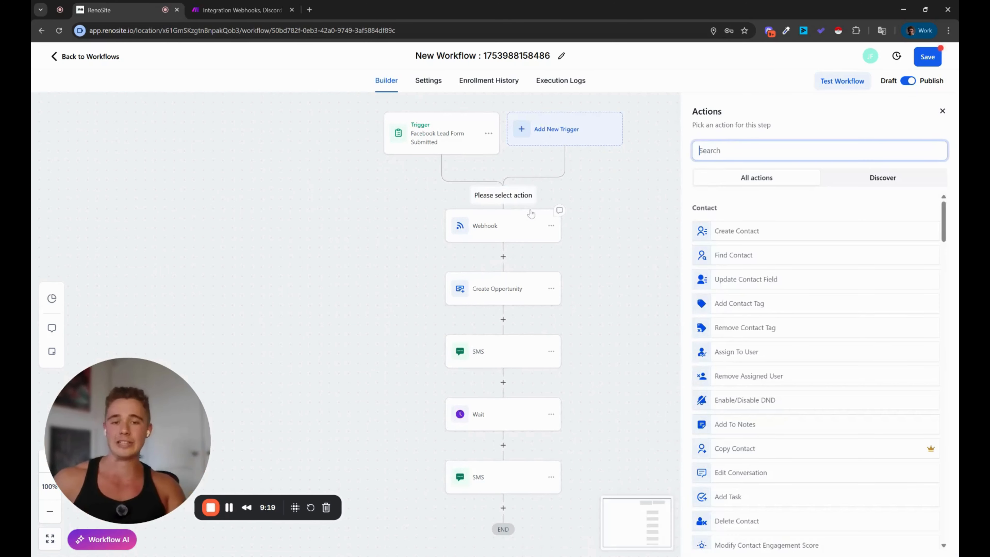
type("if")
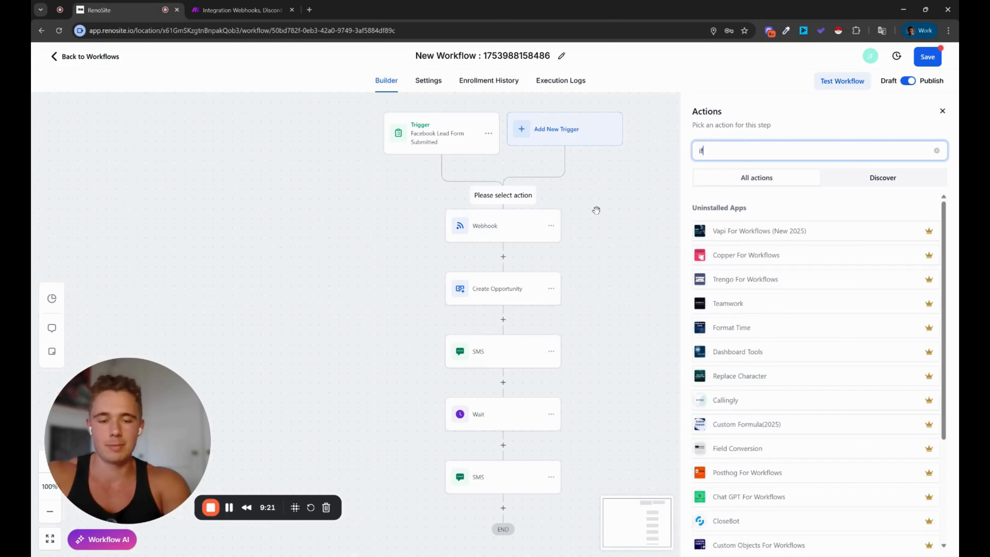
left_click(725, 231)
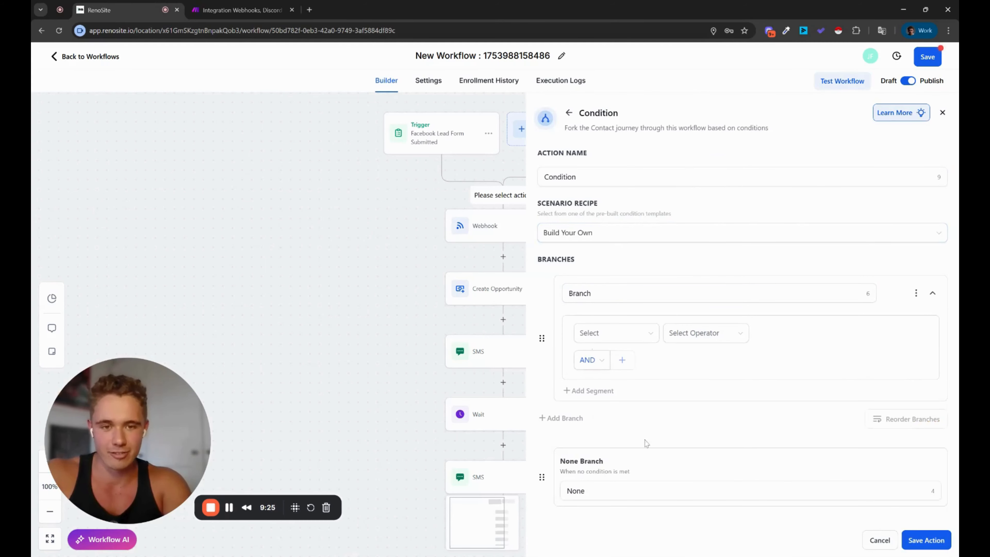
left_click(613, 293)
key("BackSpace")
key("BackSpace")
key("BackSpace")
key("BackSpace")
key("BackSpace")
key("BackSpace")
type("Not Test")
left_click(616, 333)
left_click(608, 372)
left_click(705, 333)
left_click(694, 354)
Step: Make the Not Test branch require Tags does not include the new tag 'test new lead'
left_click(704, 337)
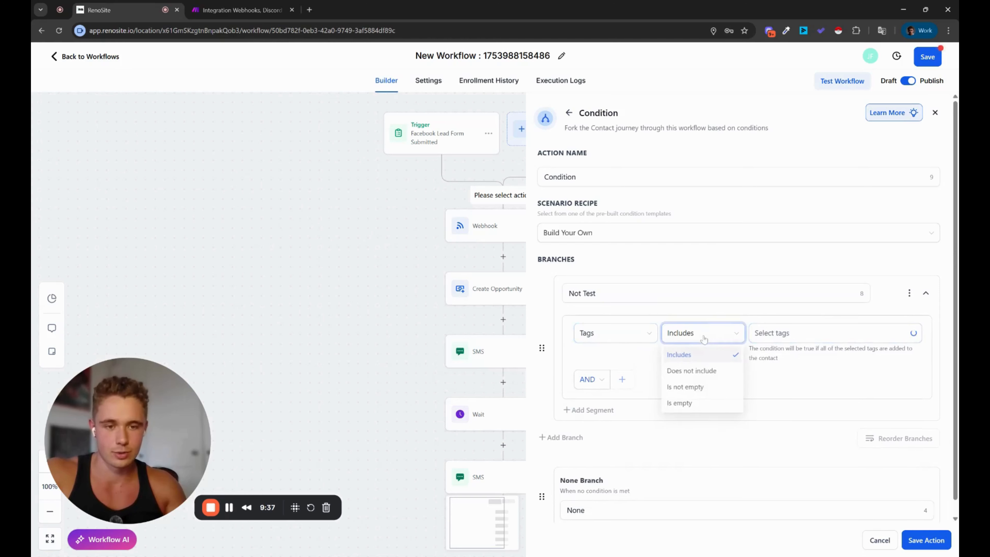
left_click(701, 372)
left_click(797, 337)
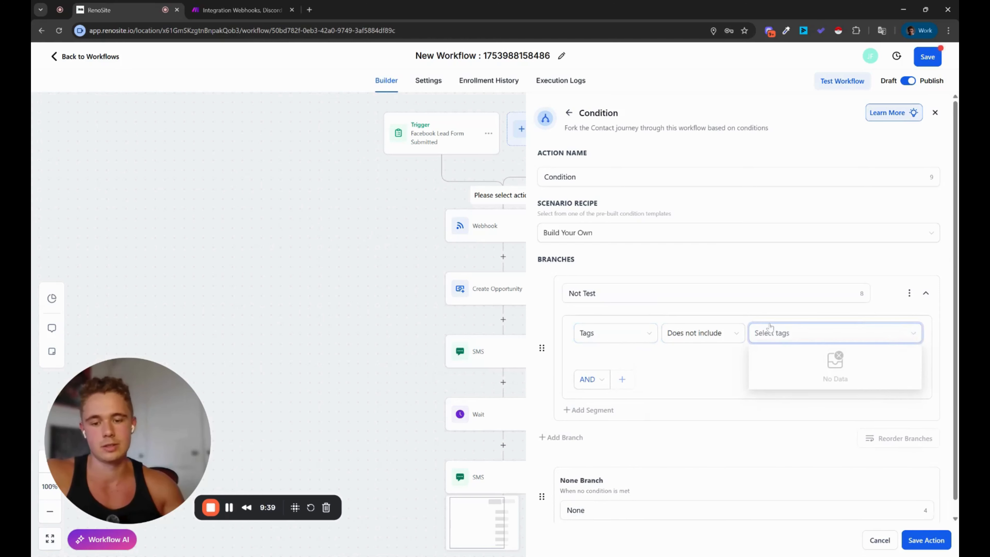
type("test new ")
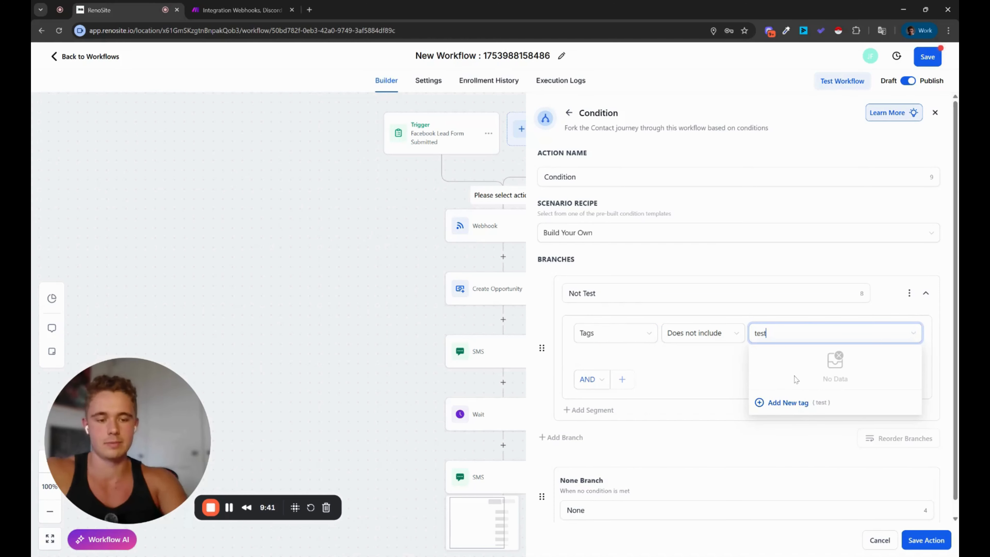
type("lead")
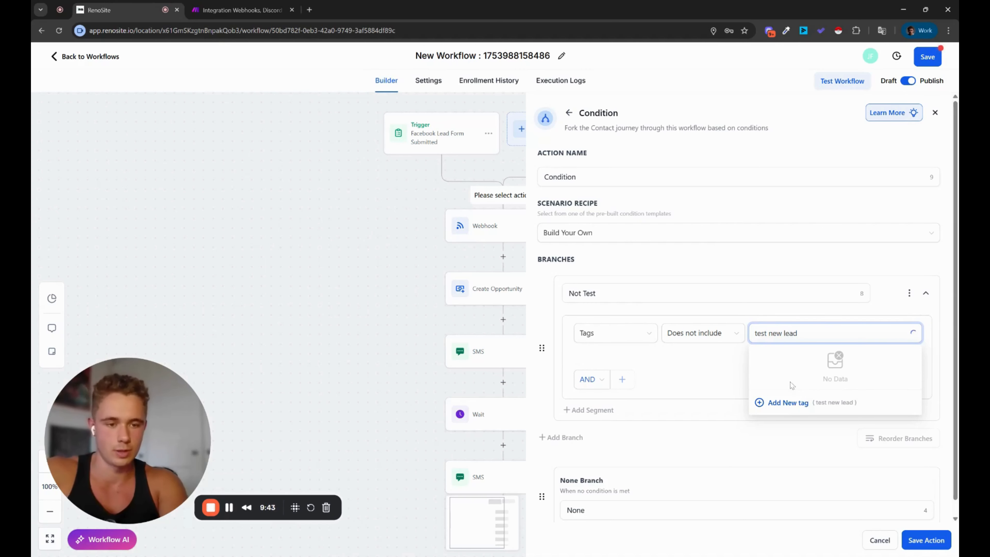
left_click(780, 401)
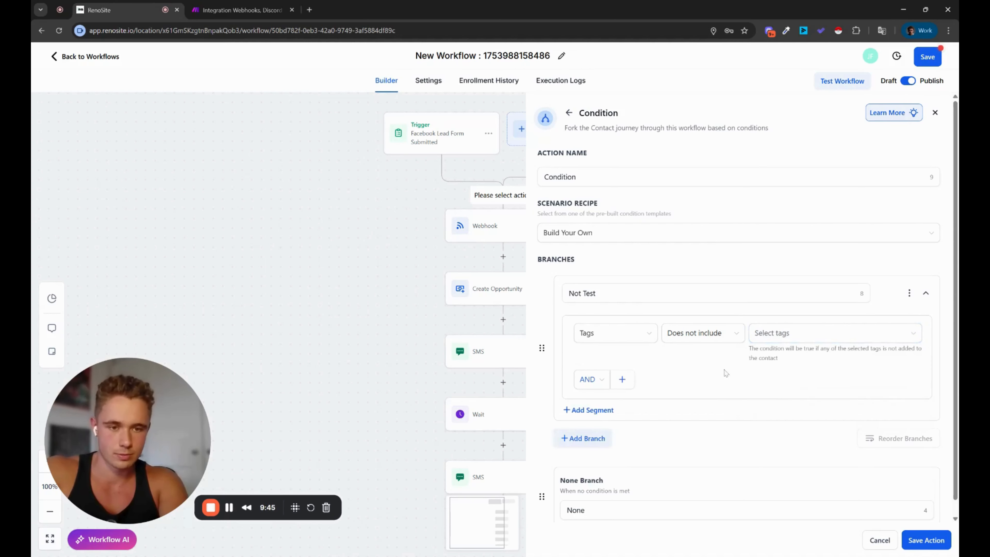
left_click(784, 332)
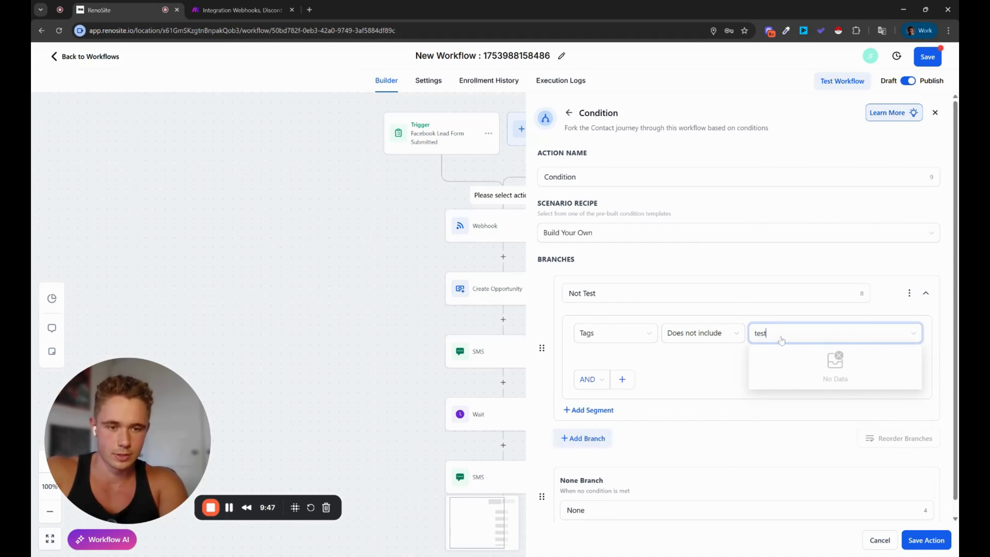
type("test")
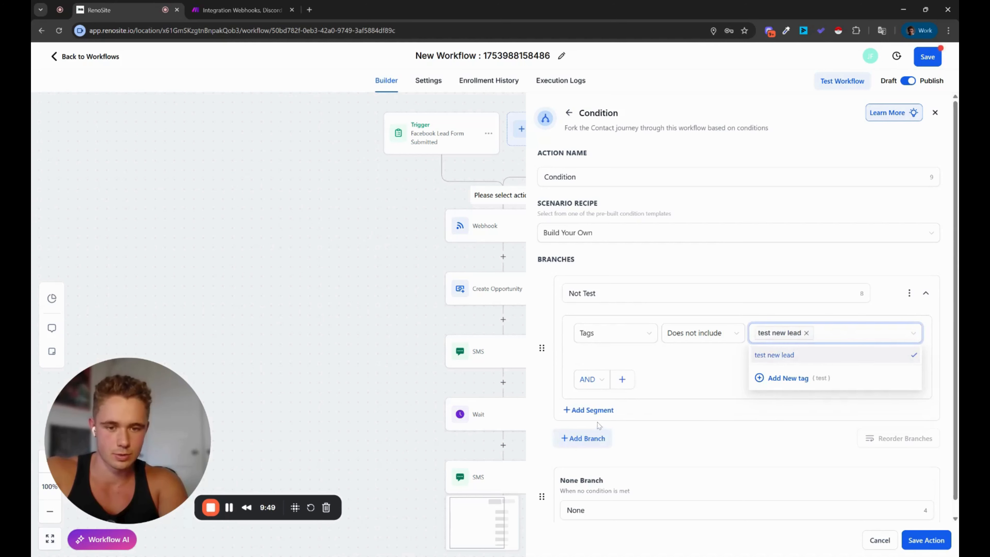
Step: Add a second 'Test' branch where Tags includes 'test new lead', and save the condition
left_click(589, 438)
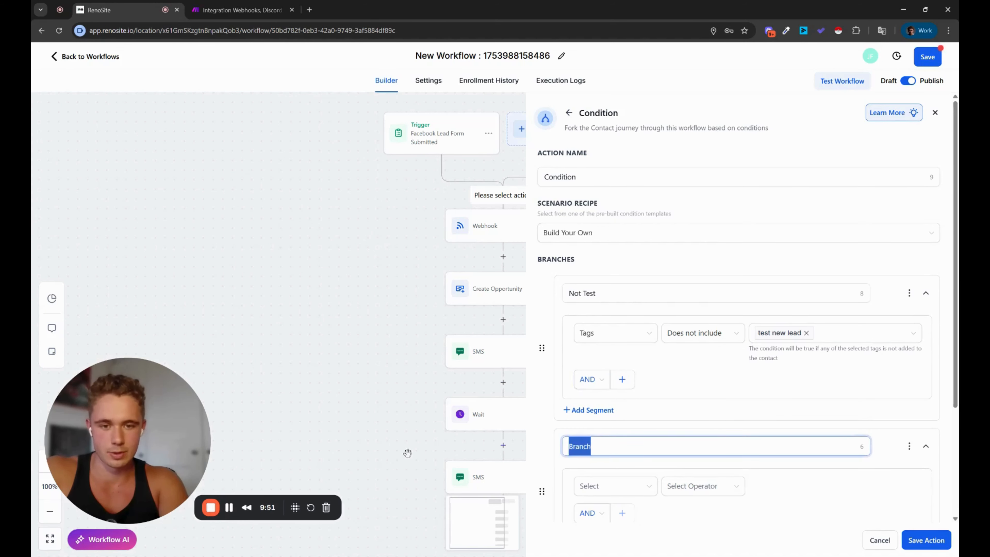
key("BackSpace")
left_click(615, 487)
left_click(600, 464)
left_click(703, 487)
left_click(706, 419)
left_click(787, 487)
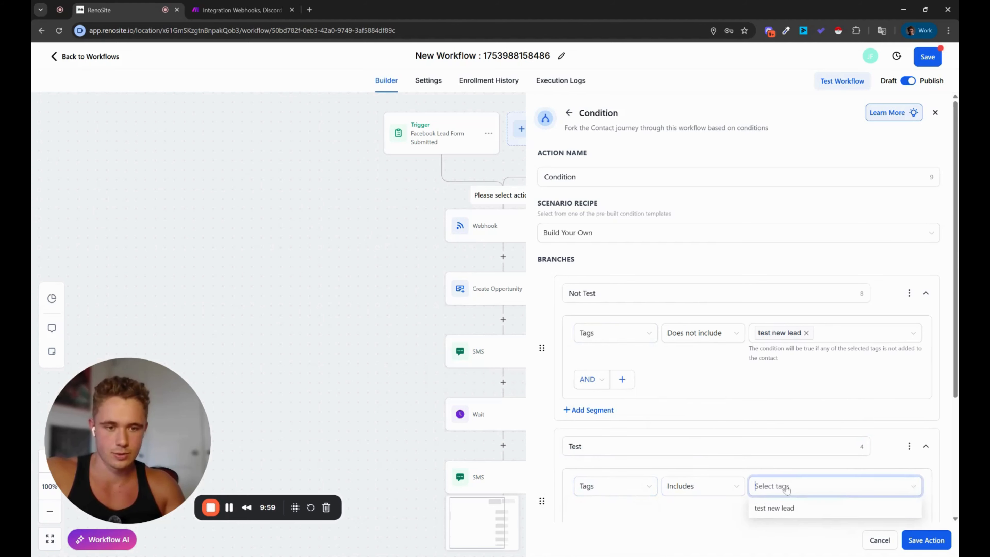
type("t")
left_click(775, 508)
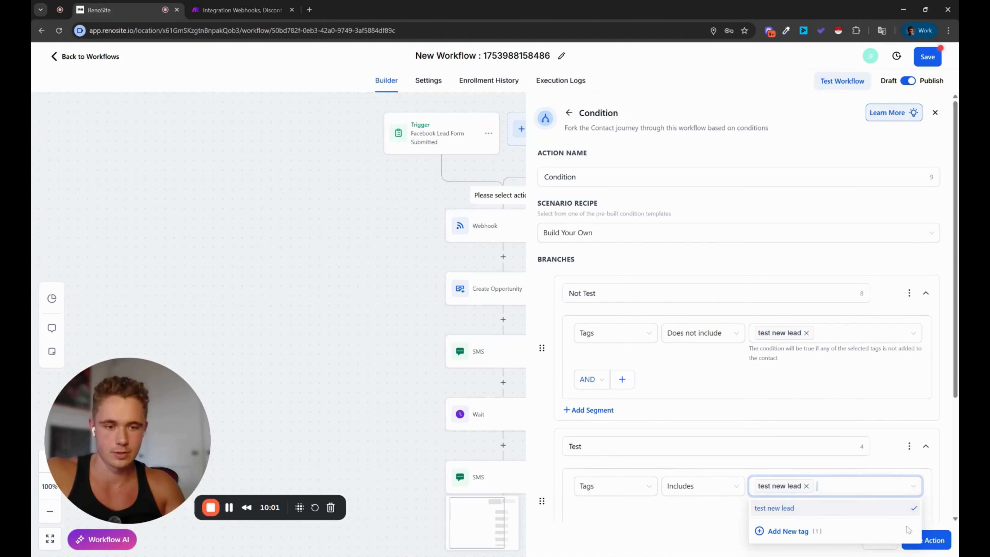
left_click(928, 539)
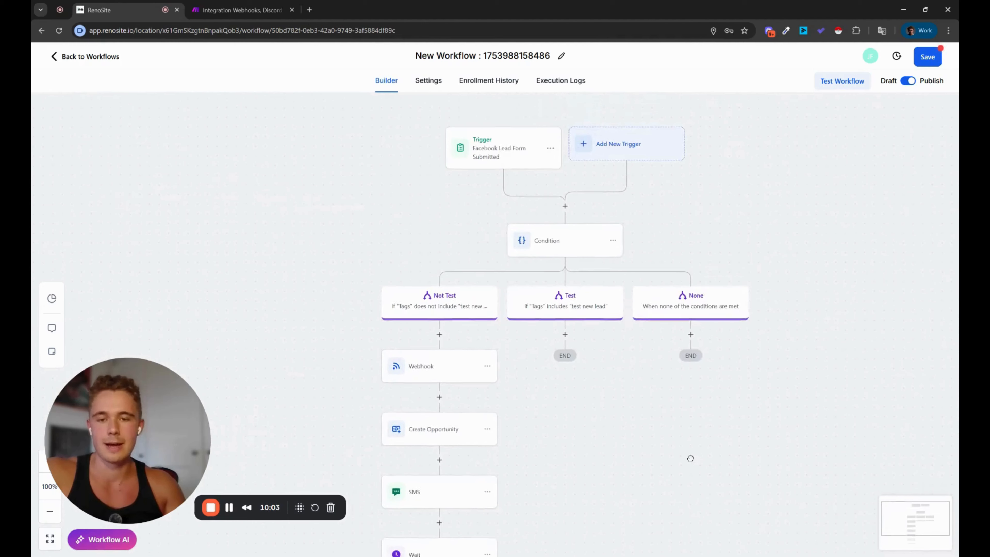
left_click(629, 149)
Step: Add a Contact Tag trigger filtered on Tag Added = 'test new lead'
left_click(741, 151)
type("tag")
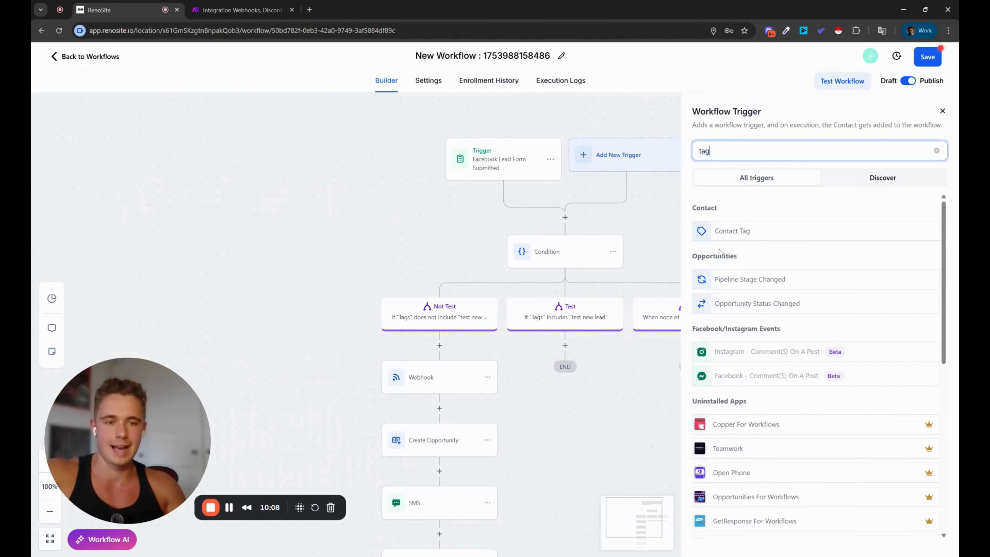
left_click(732, 231)
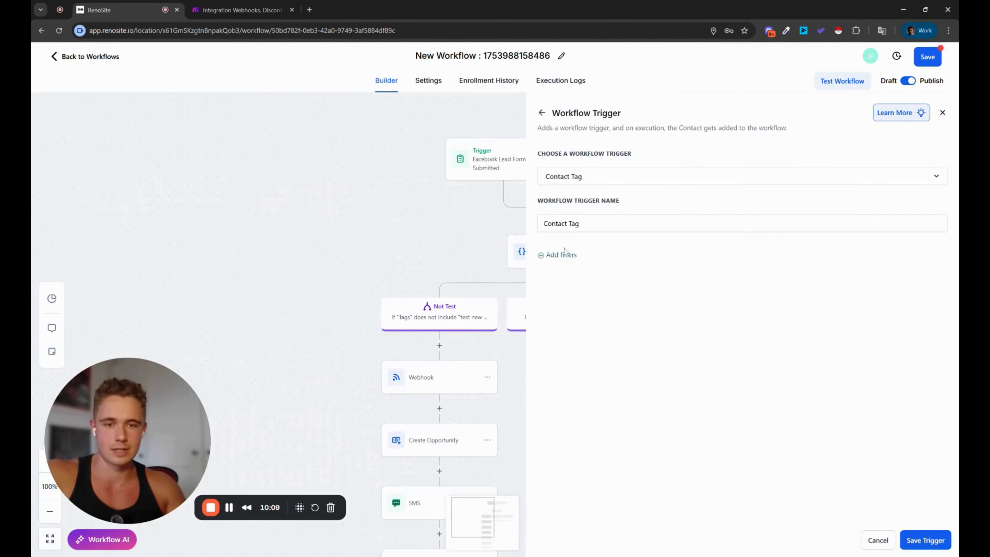
left_click(561, 255)
left_click(622, 271)
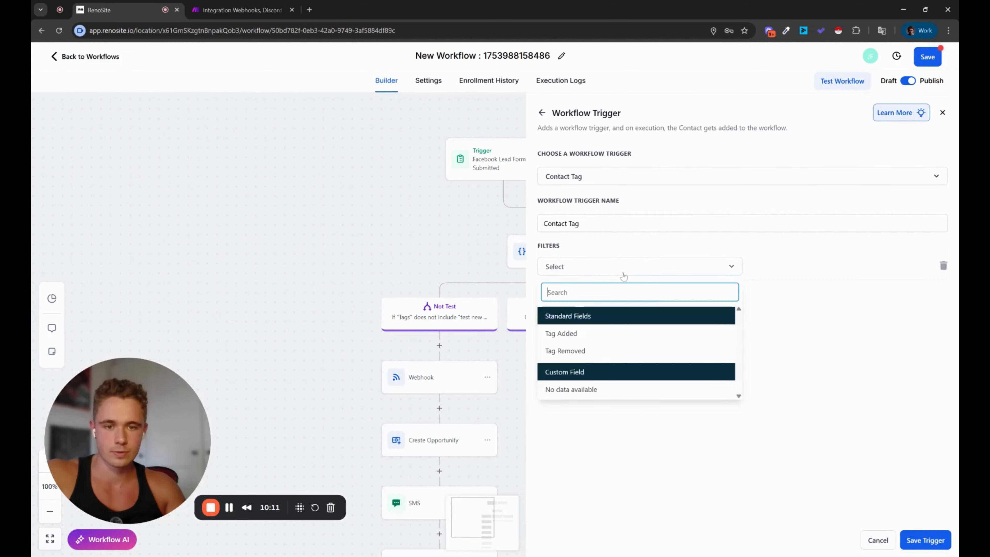
left_click(597, 334)
left_click(784, 268)
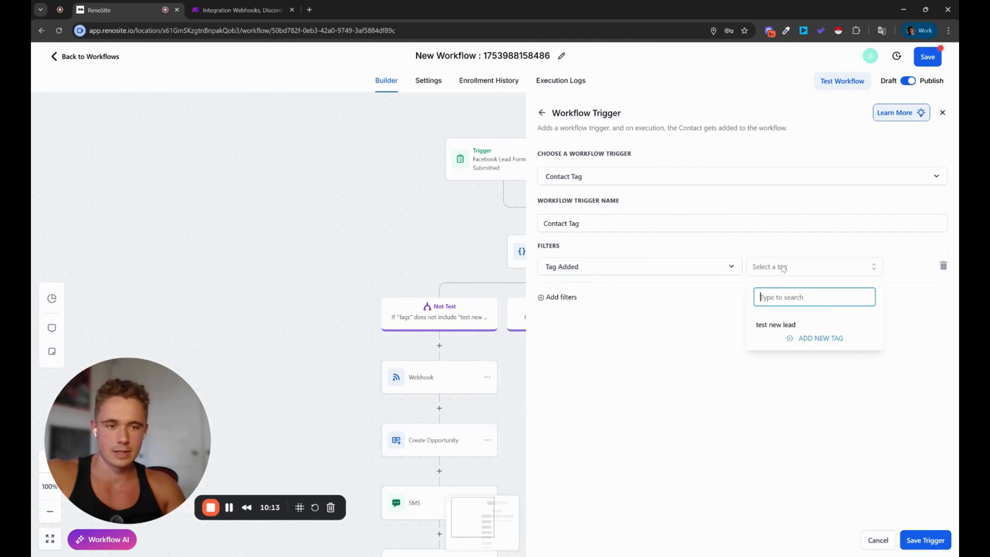
left_click(773, 325)
left_click(930, 540)
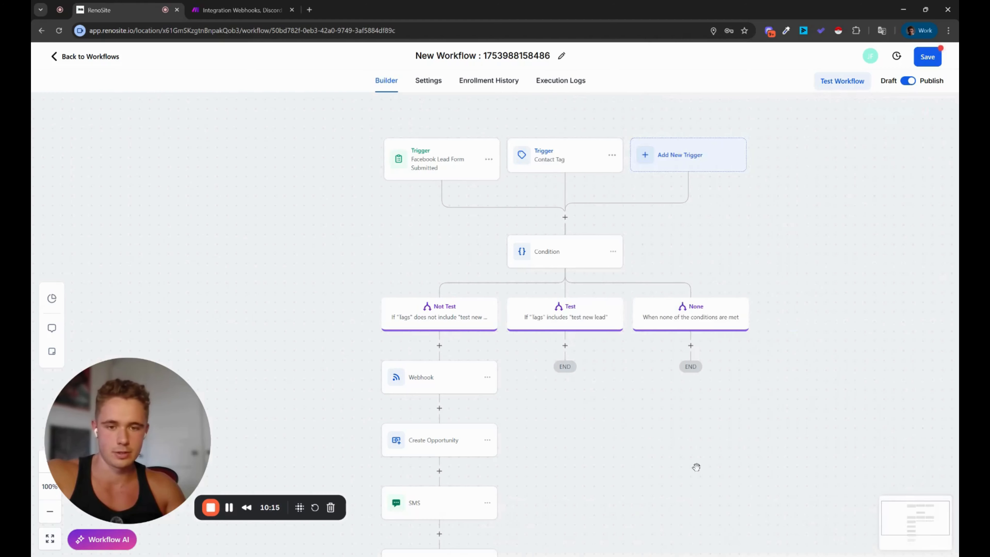
Step: Copy the Webhook step into the Test branch and save the workflow
left_click_drag(716, 414, 703, 299)
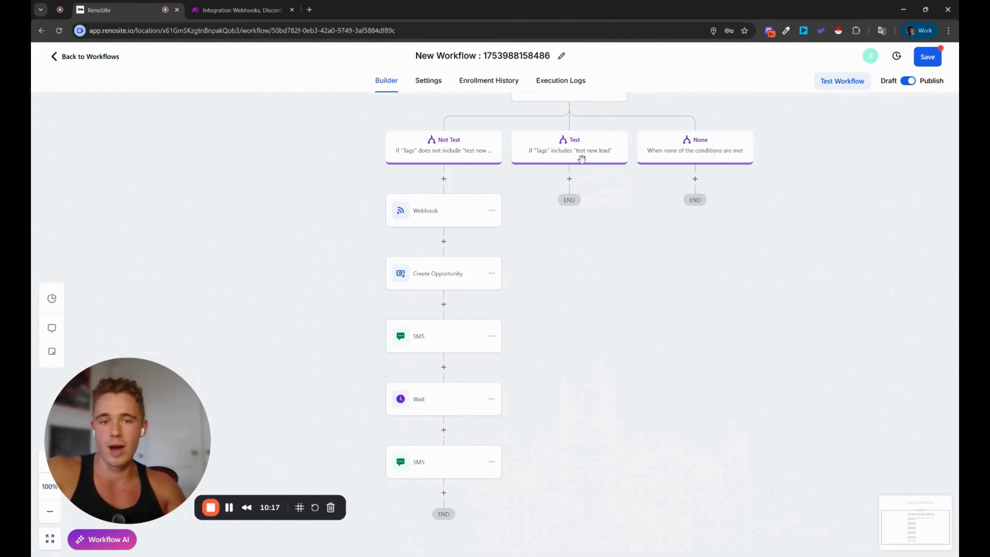
left_click_drag(600, 215, 608, 297)
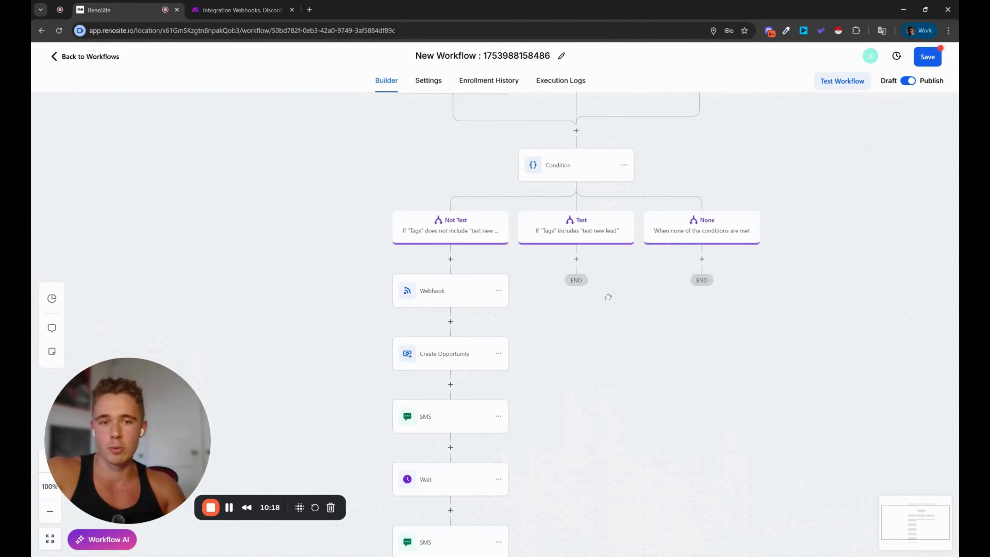
left_click(498, 291)
mouse_move(524, 329)
left_click(592, 313)
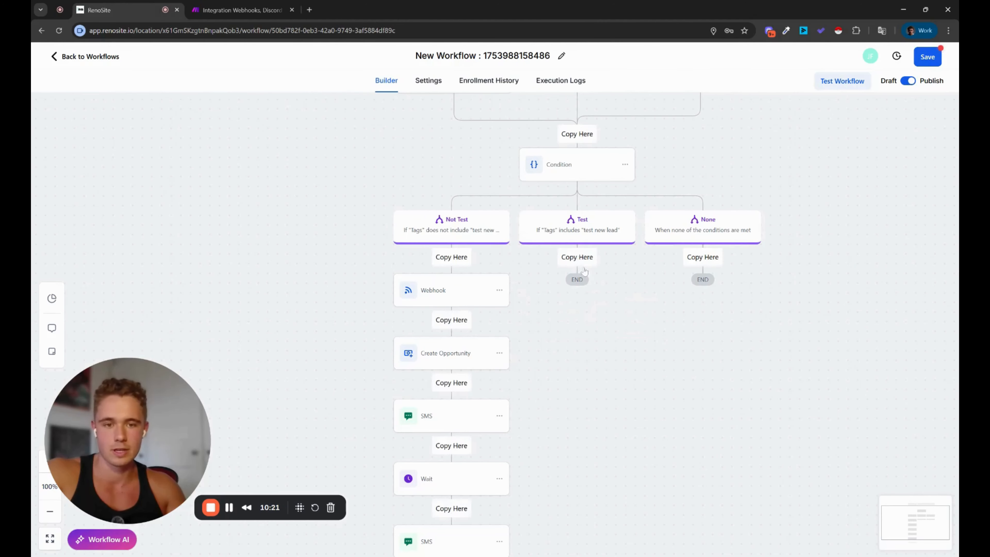
left_click(577, 257)
left_click(936, 57)
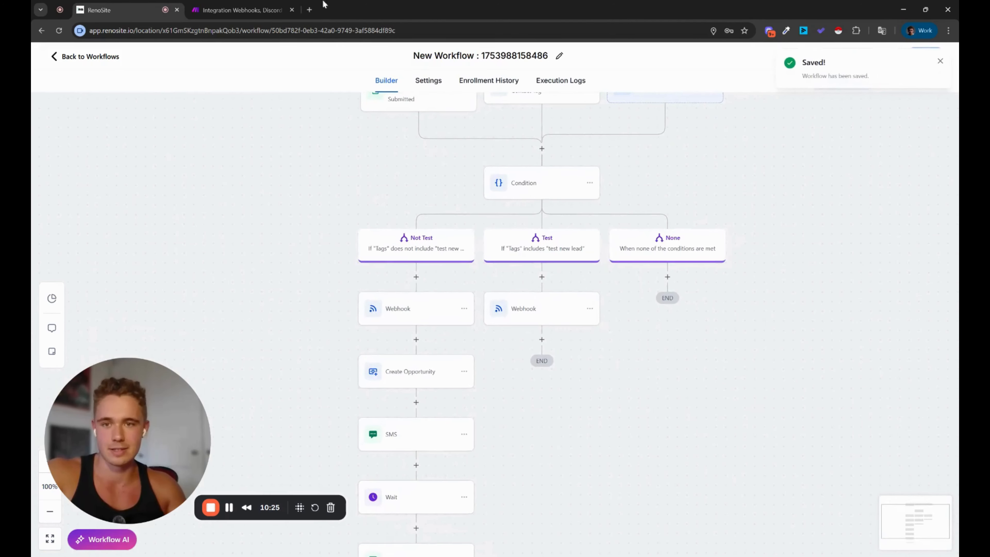
left_click(235, 4)
left_click(462, 266)
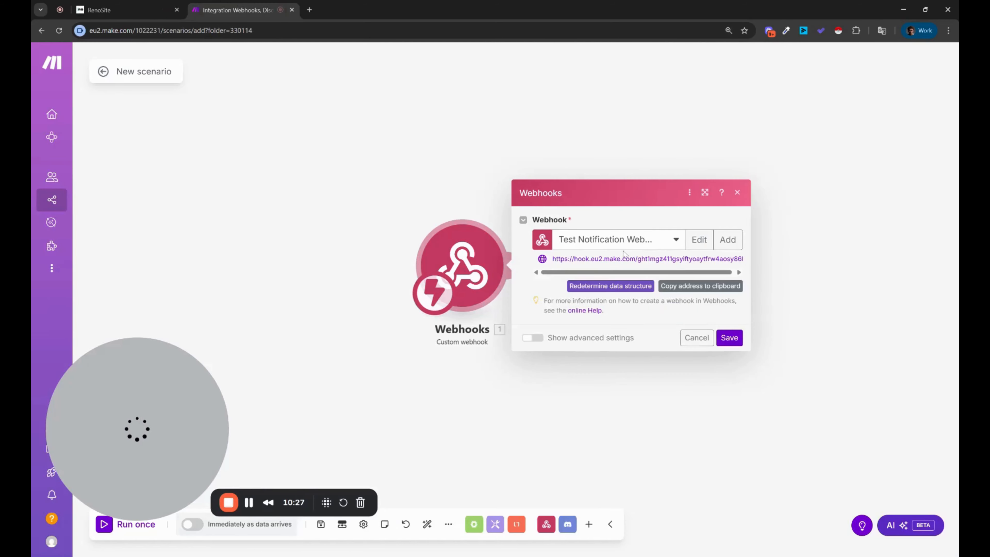
Step: Set the Make webhook to redetermine its data structure, then go to RenoSite's Contacts list
left_click(608, 289)
left_click(138, 6)
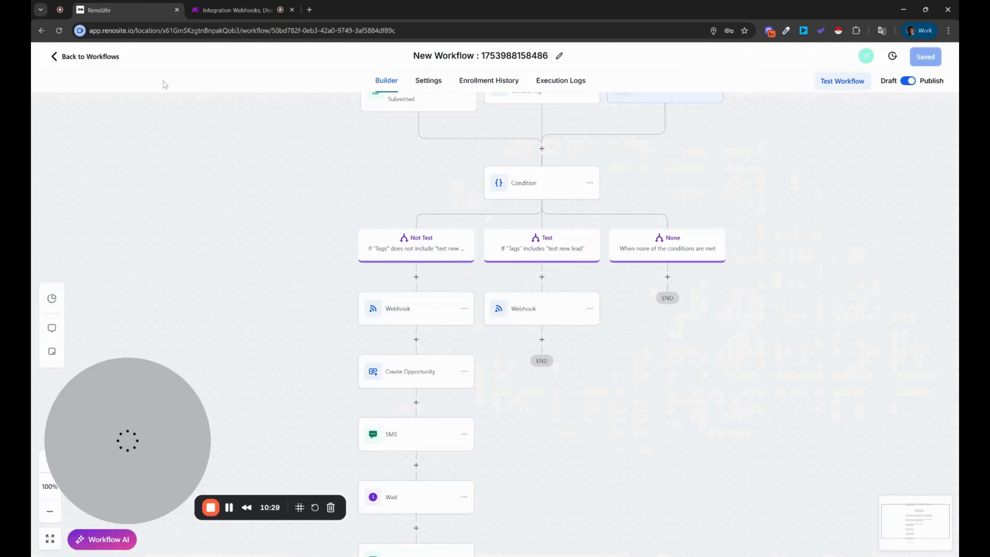
left_click(92, 59)
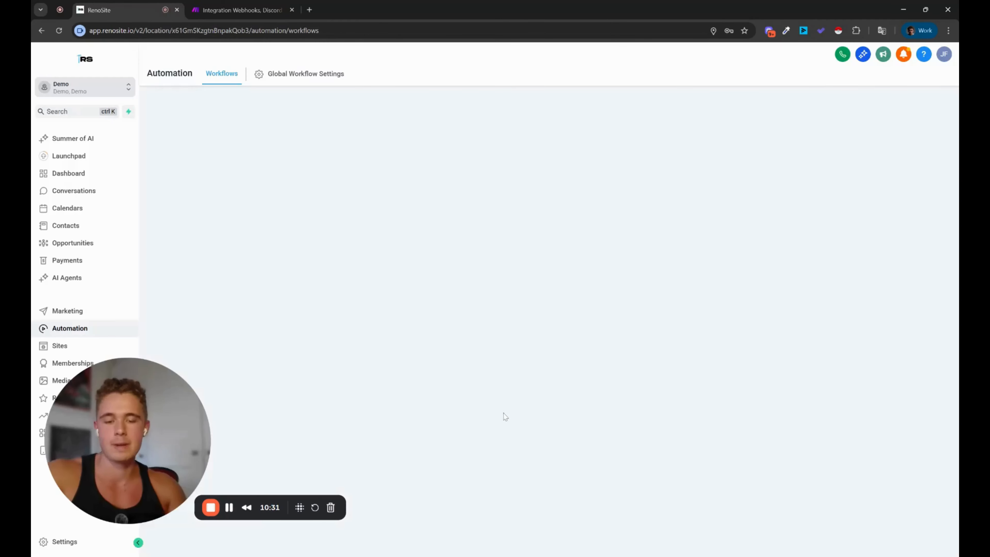
left_click(97, 232)
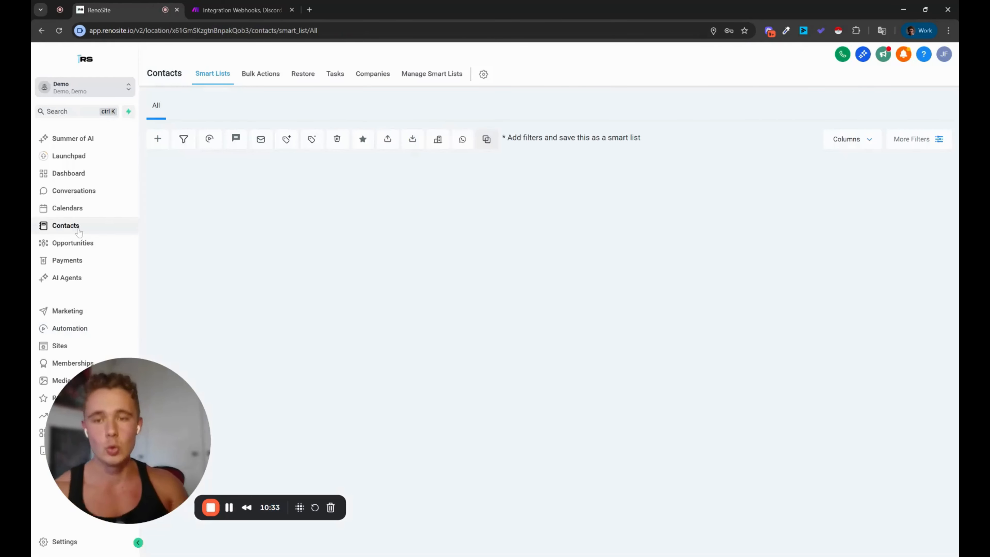
Step: Open the test contact and add the test new lead tag
left_click(278, 206)
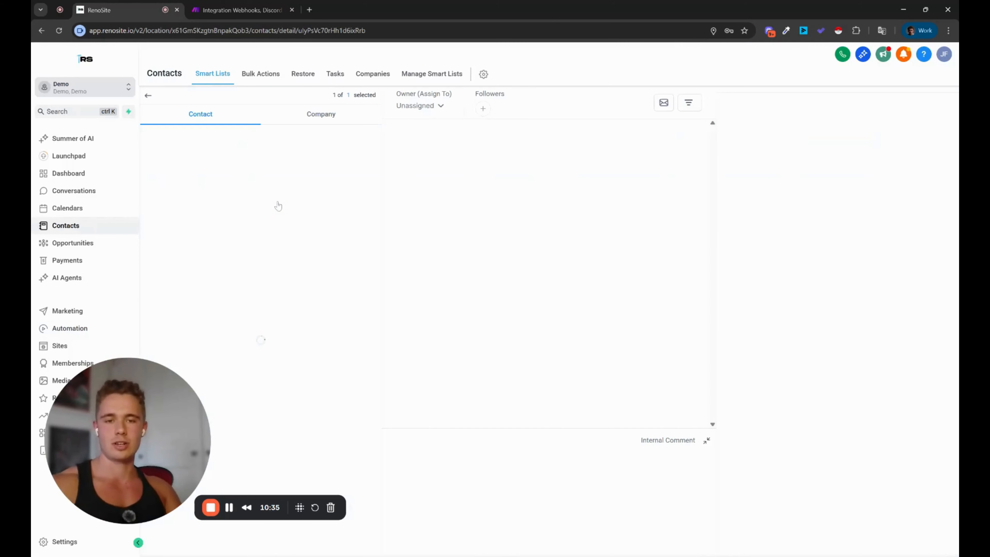
scroll(259, 400, "down", 3)
scroll(260, 401, "down", 5)
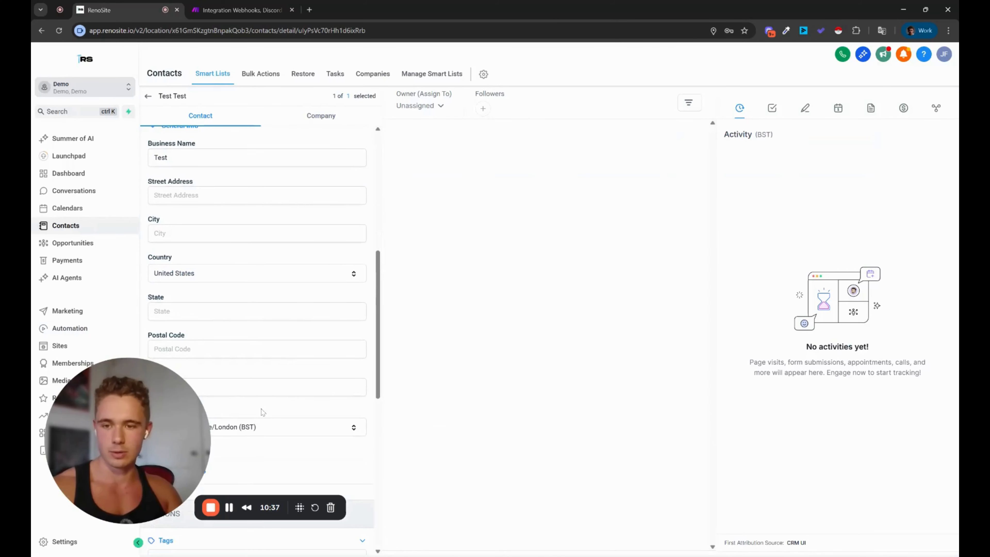
scroll(260, 400, "up", 5)
scroll(260, 401, "down", 5)
scroll(259, 358, "down", 9)
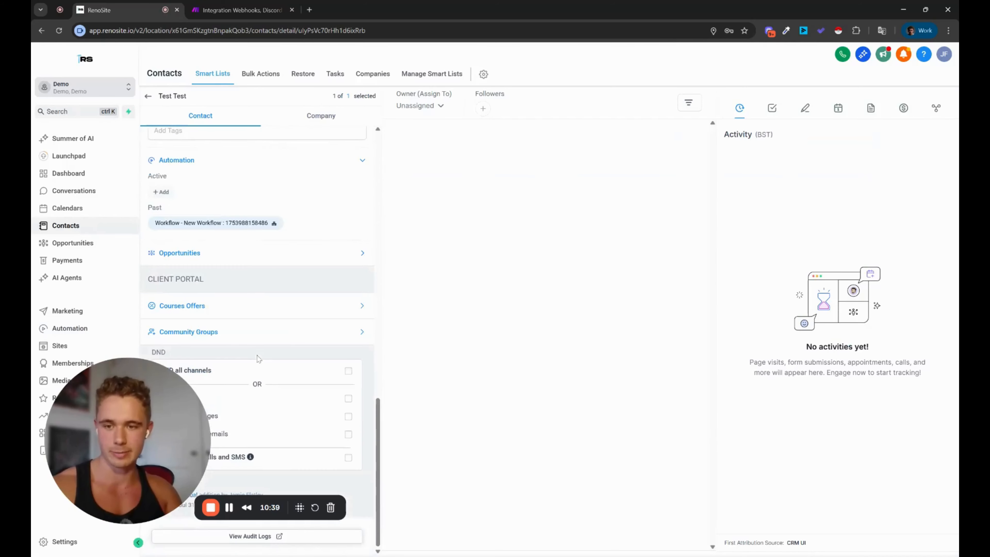
scroll(241, 336, "up", 1)
left_click(226, 179)
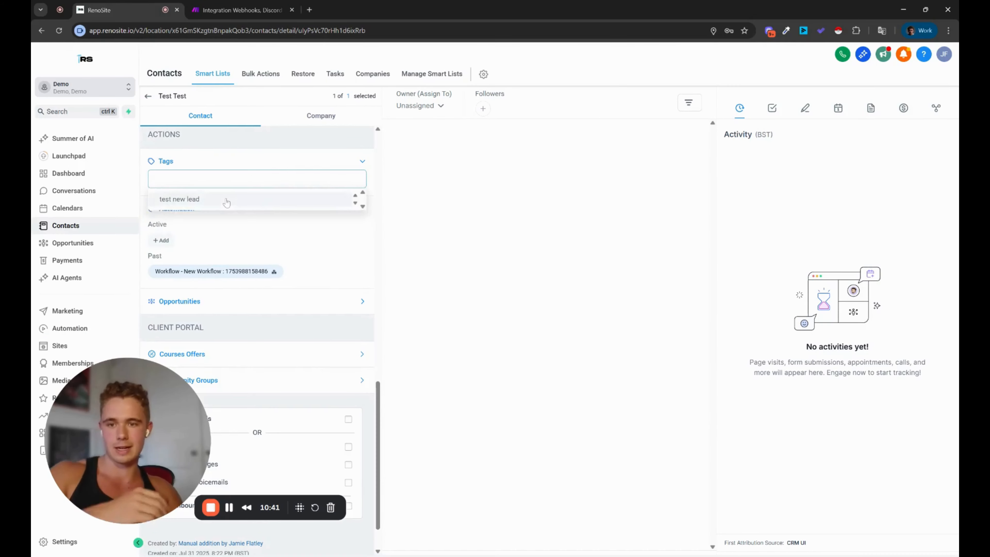
left_click(242, 10)
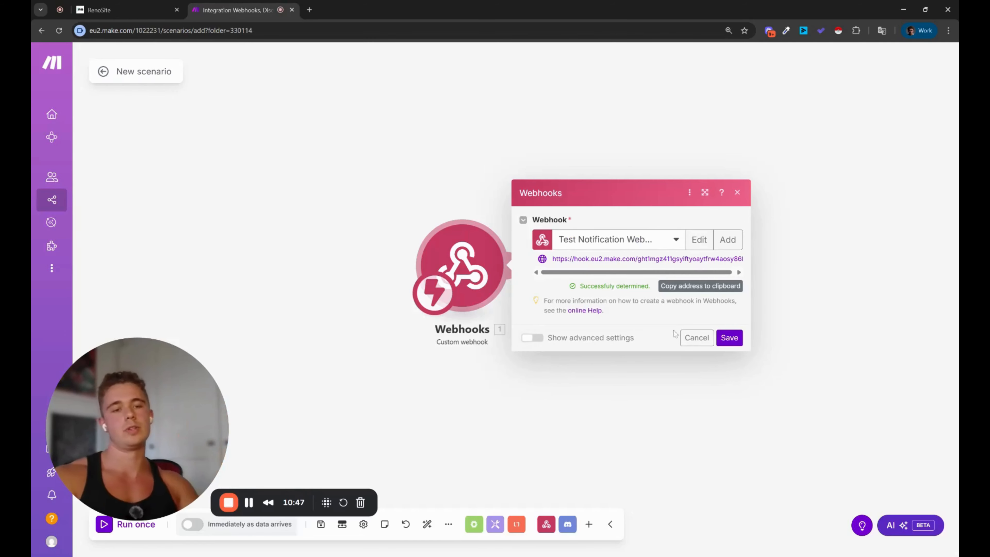
Step: Save the webhook with its determined data structure and save the scenario's changes on exit
left_click(729, 338)
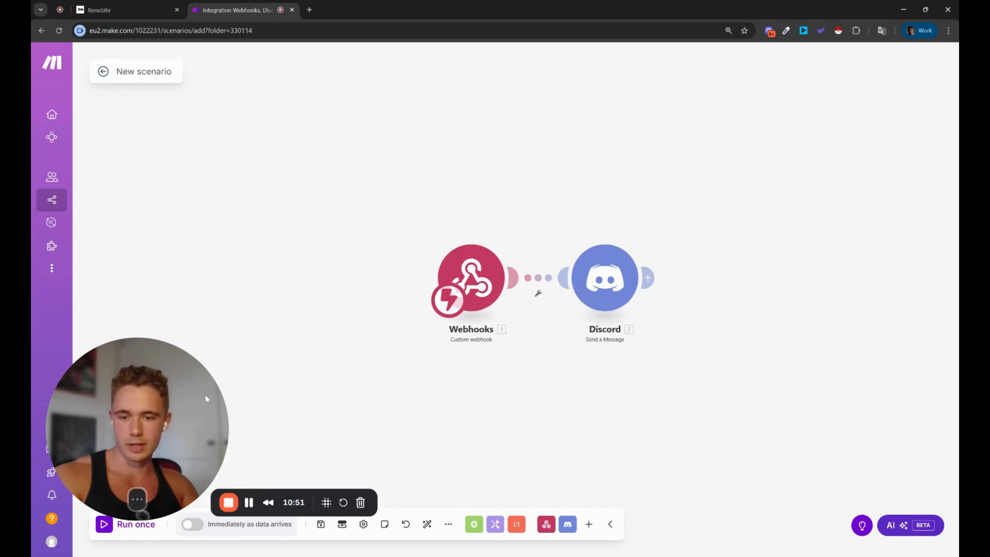
left_click_drag(205, 395, 200, 360)
left_click(103, 72)
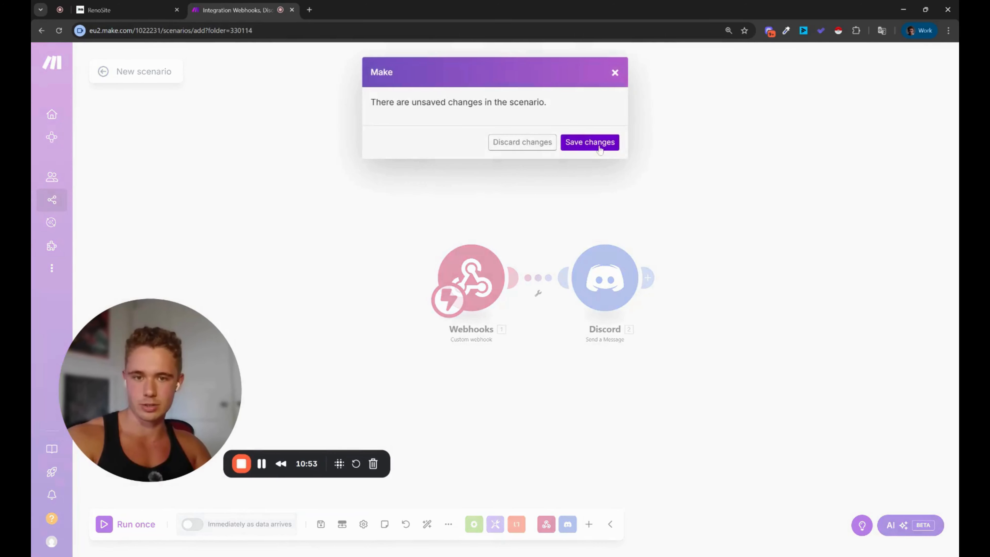
left_click(600, 142)
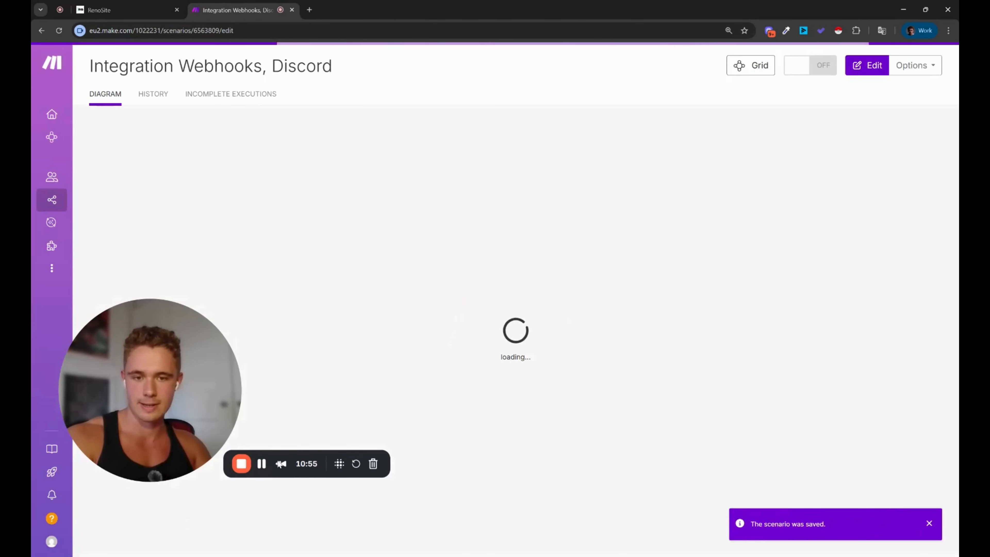
Step: Switch the Webhooks-to-Discord scenario on, reopen it in the editor, and return to RenoSite
left_click_drag(160, 406, 158, 332)
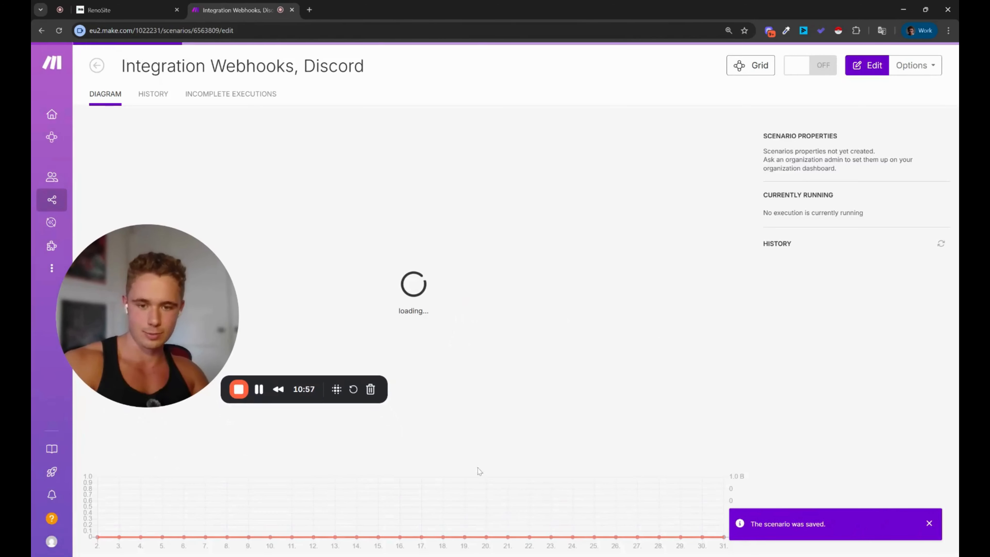
left_click(814, 72)
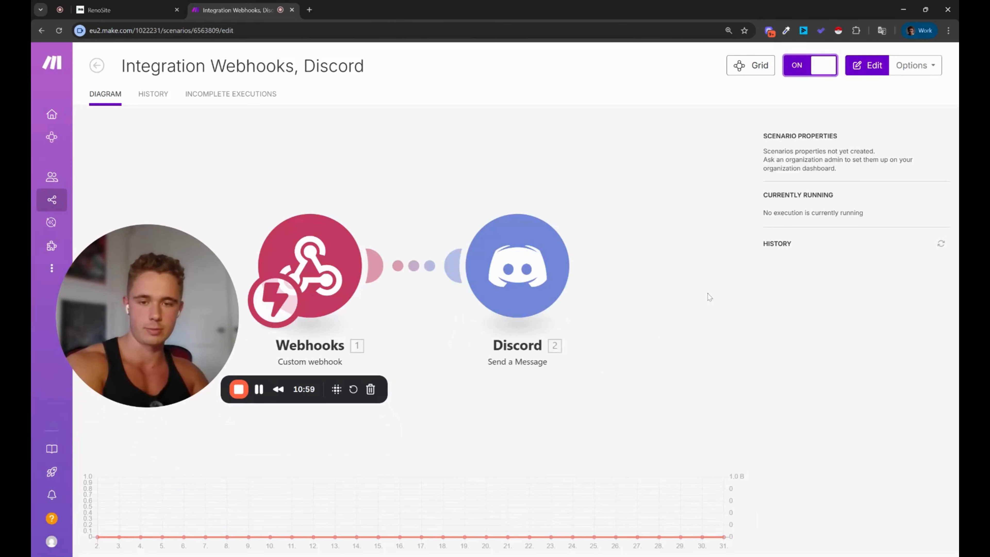
left_click(466, 130)
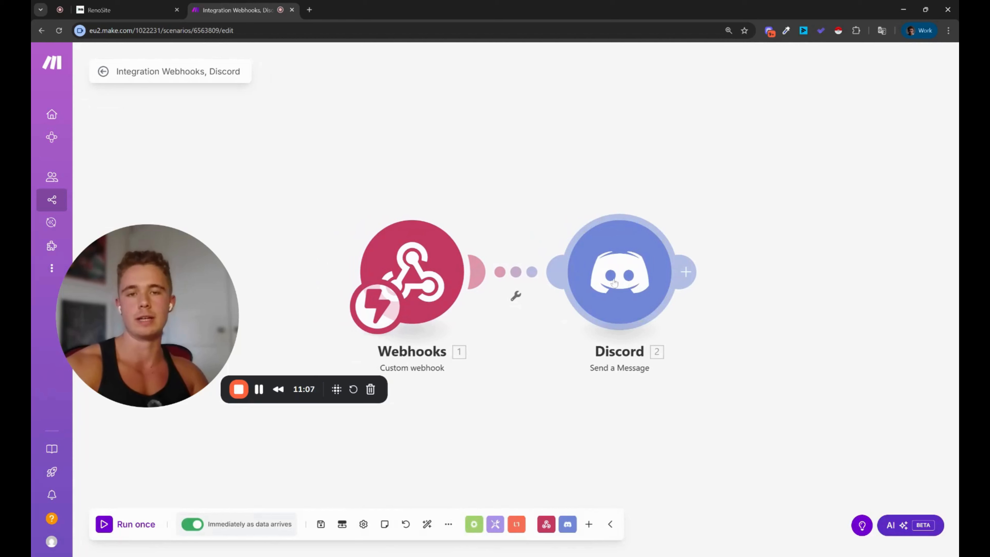
left_click_drag(540, 446, 533, 394)
scroll(552, 432, "down", 2)
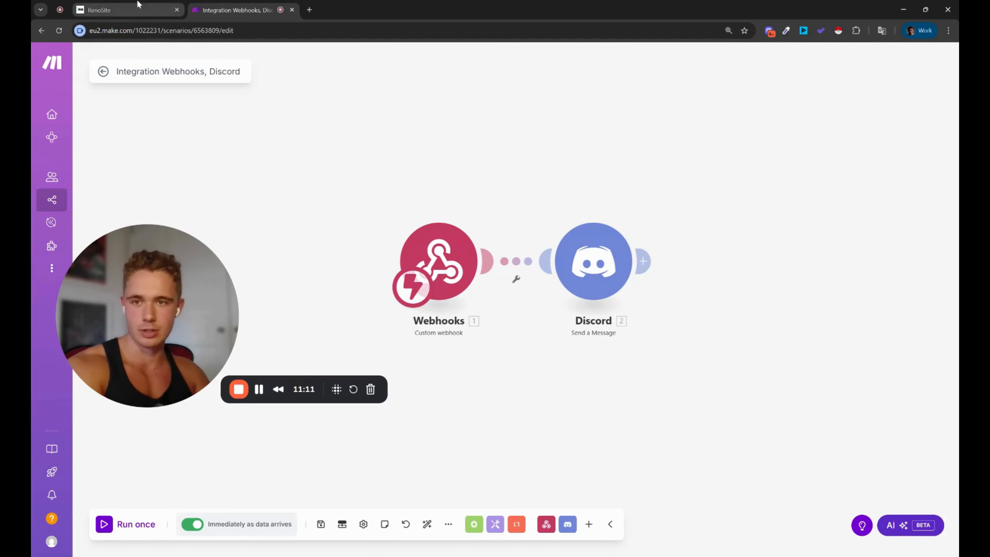
left_click(137, 10)
left_click_drag(132, 320, 129, 428)
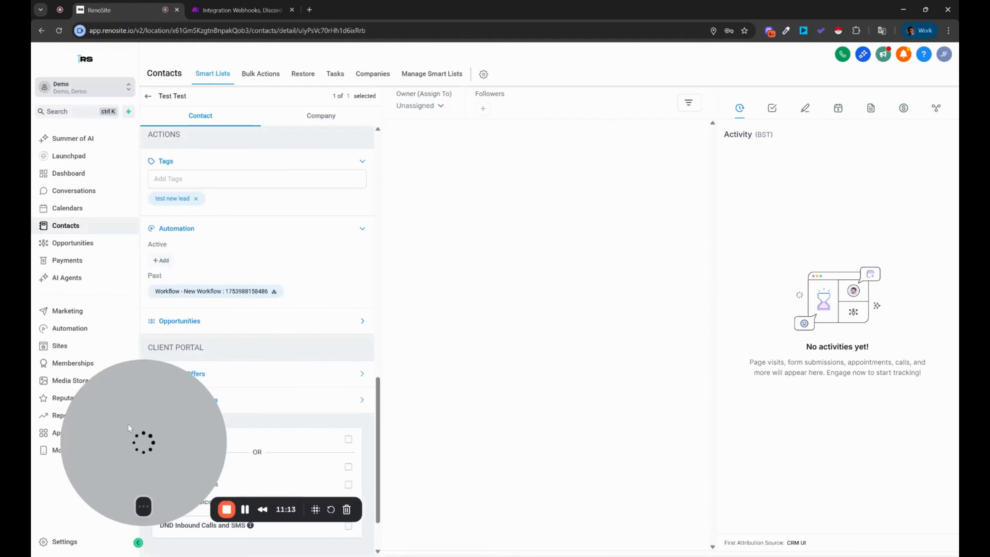
left_click(167, 260)
left_click(506, 119)
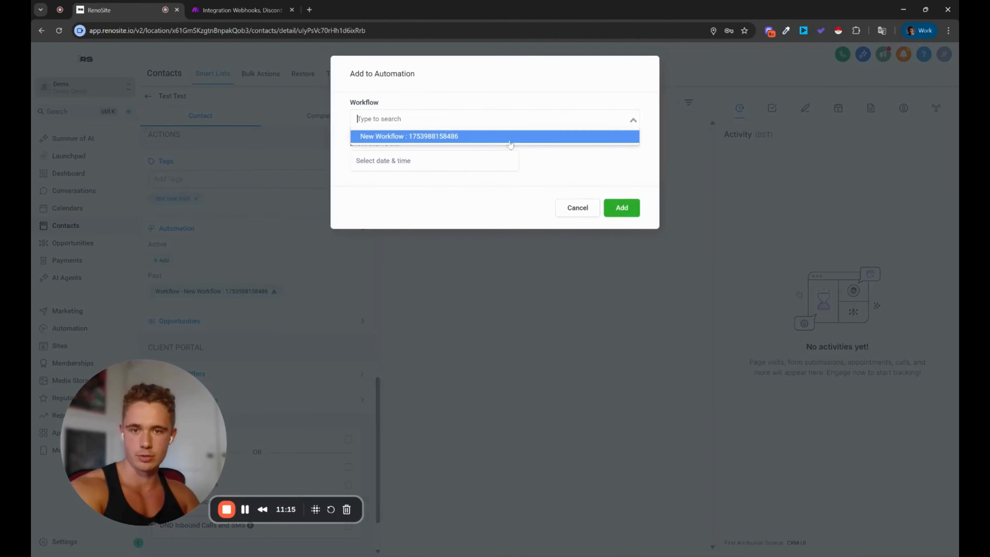
left_click(487, 136)
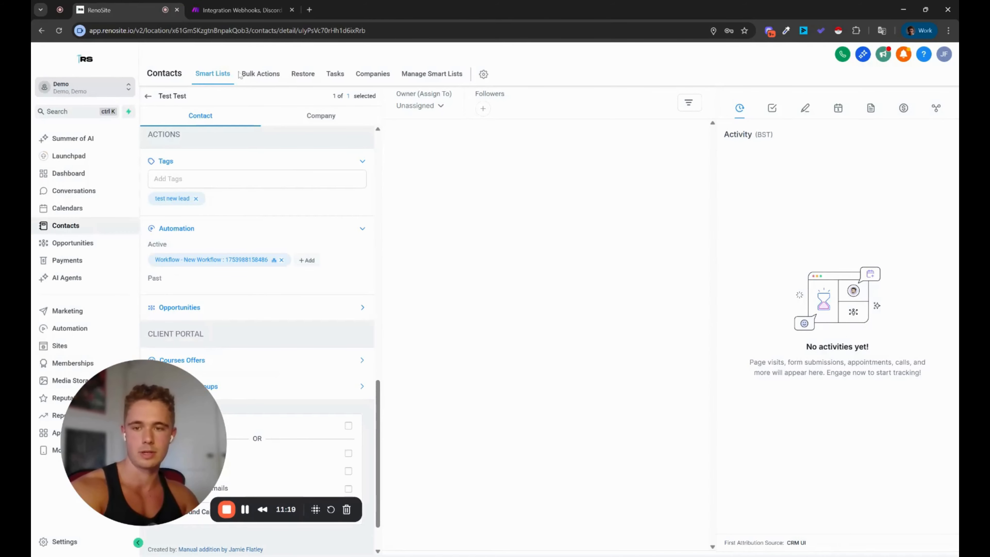
left_click(227, 6)
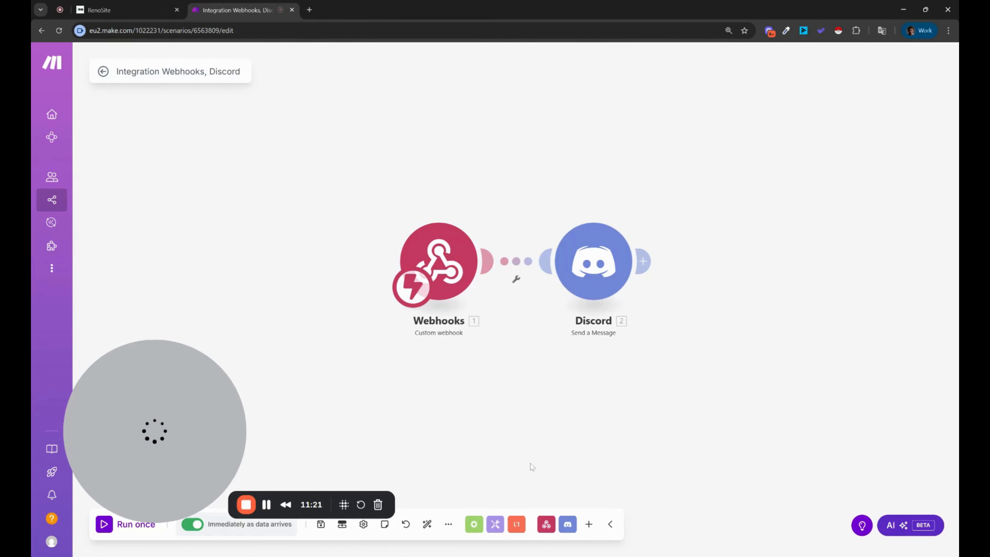
scroll(531, 466, "down", 3)
Step: Reposition the Make canvas around the two modules, then return to RenoSite's automation workflows list
left_click_drag(544, 450, 538, 417)
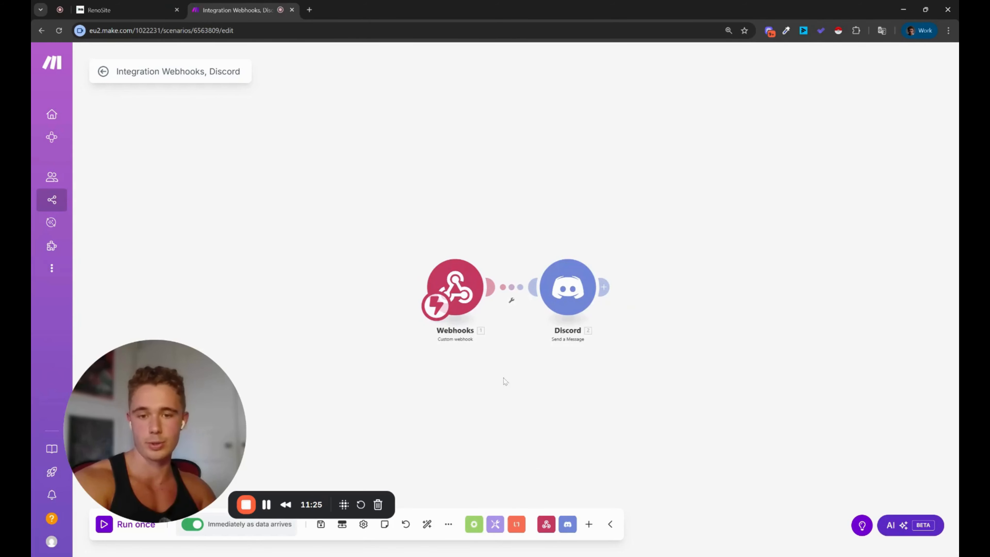
left_click_drag(503, 379, 503, 347)
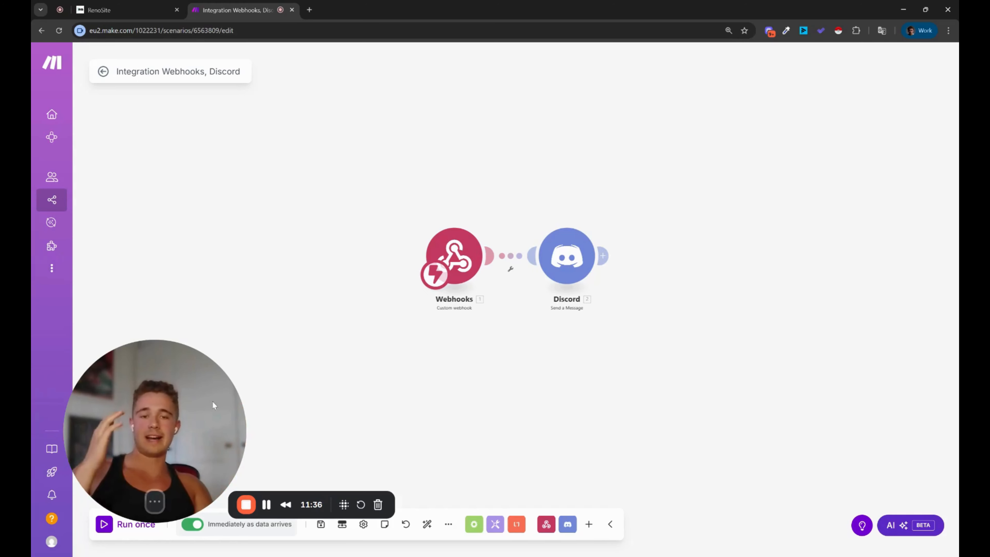
left_click_drag(212, 401, 529, 272)
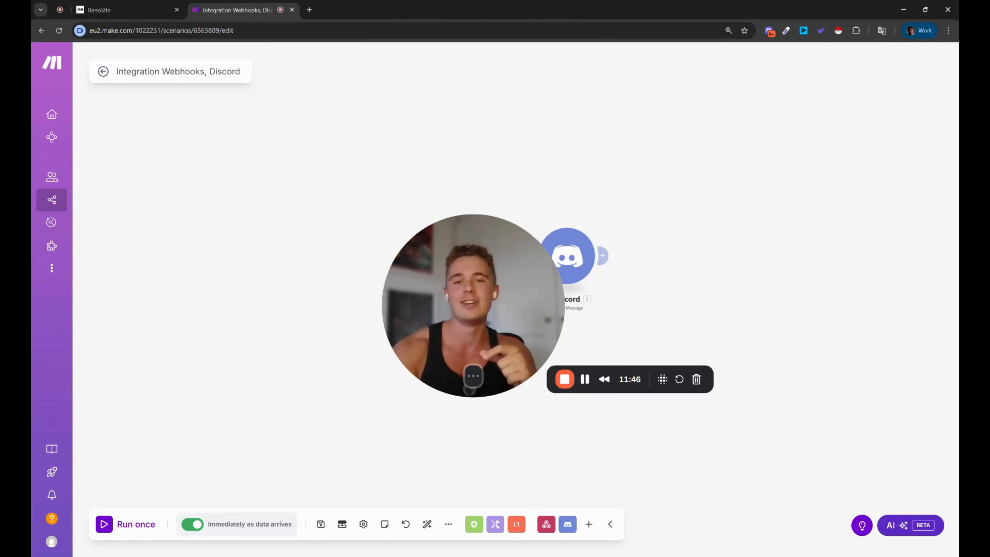
left_click_drag(502, 271, 313, 258)
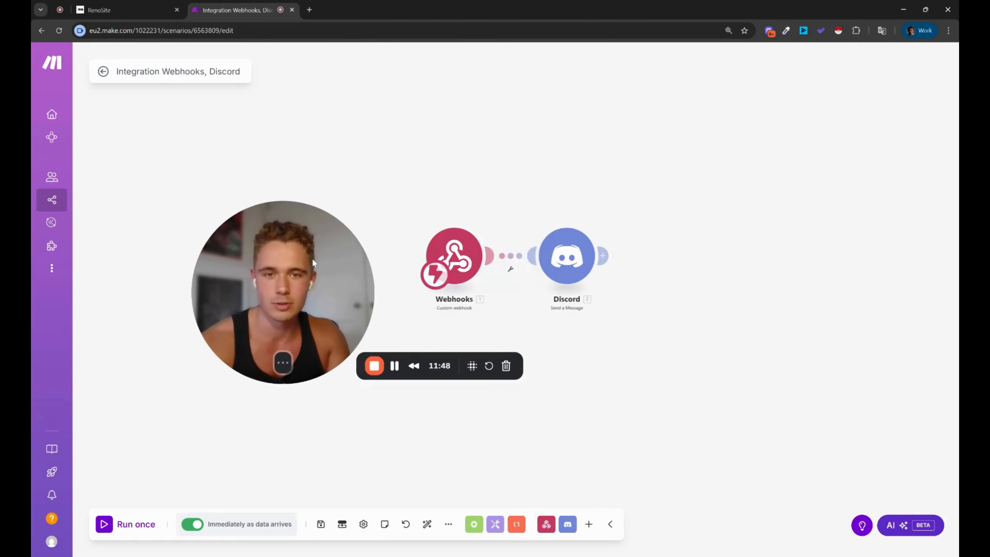
left_click(99, 10)
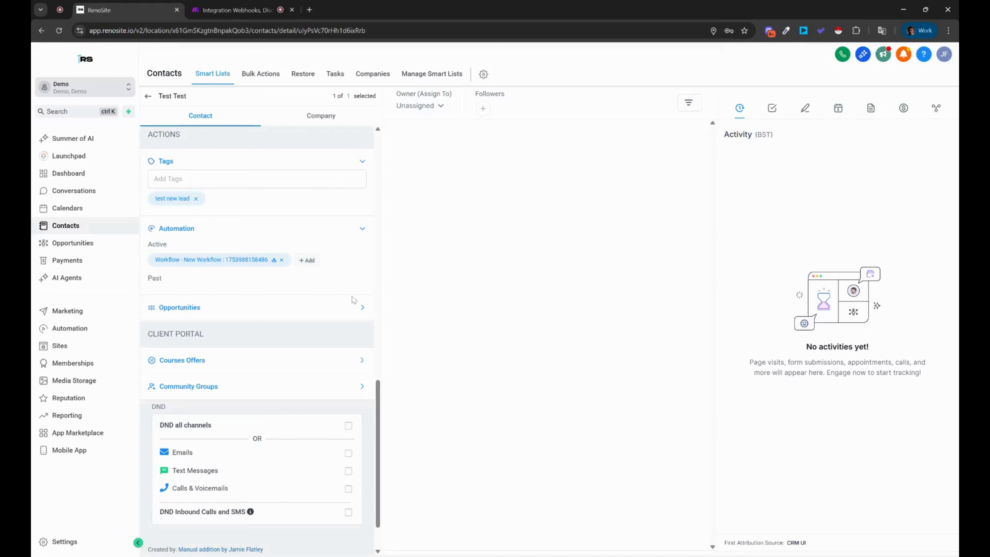
left_click(82, 334)
left_click_drag(249, 320, 136, 395)
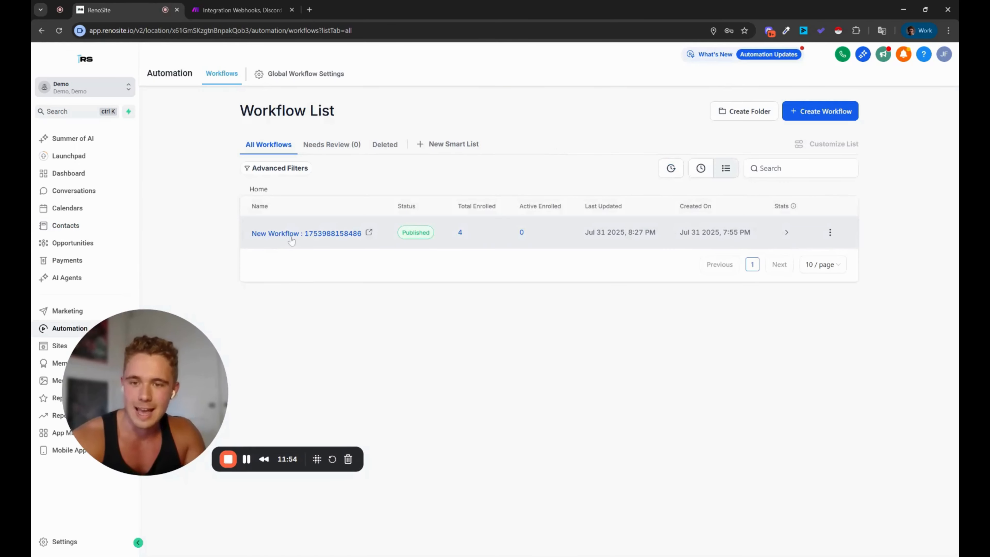
left_click(293, 239)
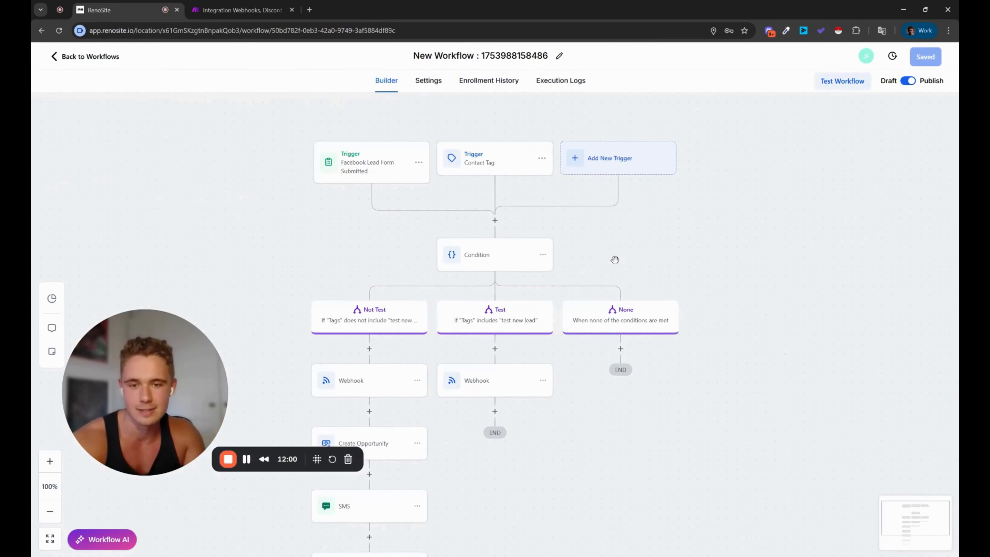
left_click_drag(614, 258, 659, 195)
left_click(437, 318)
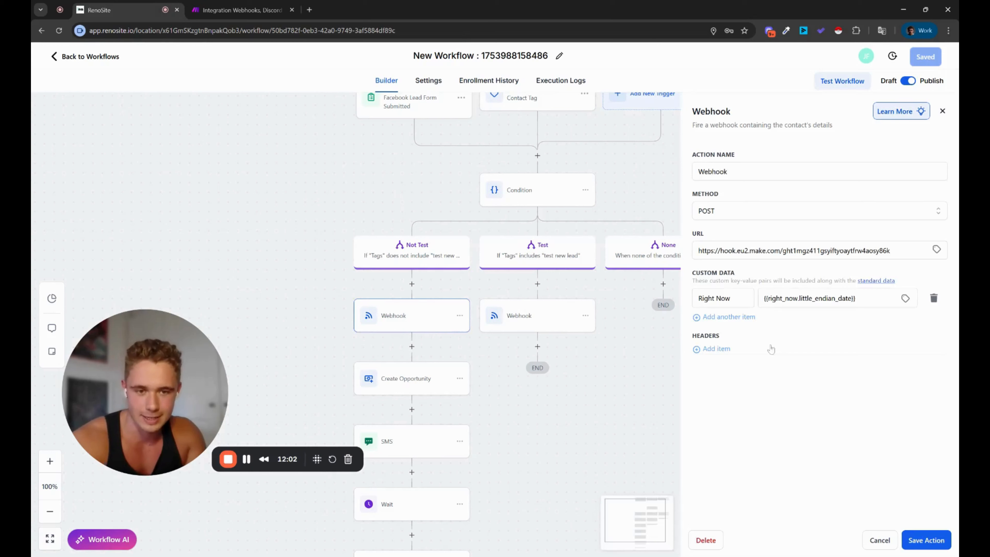
Step: Add a Message custom data row with value {{message.body}} and save the webhook action
left_click(736, 317)
left_click(738, 319)
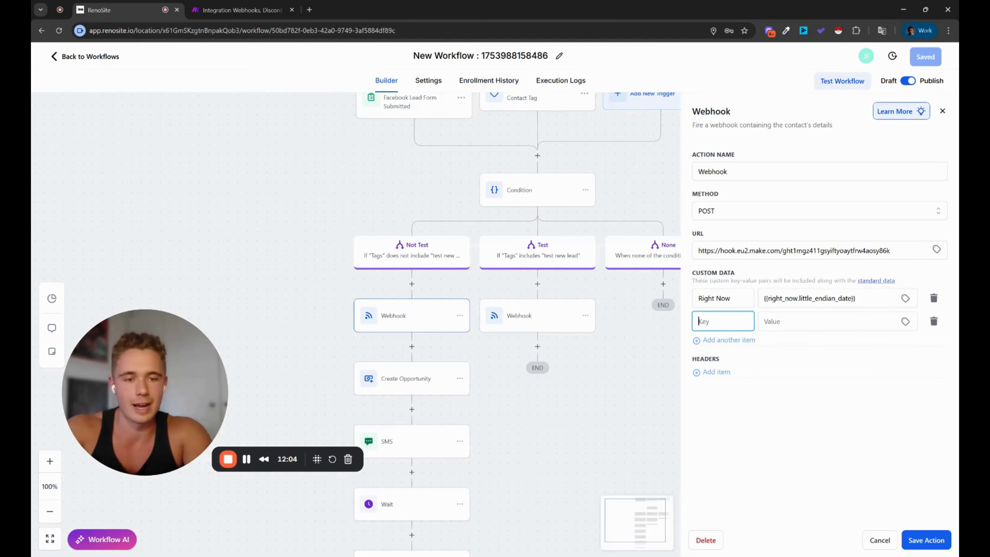
type("messa")
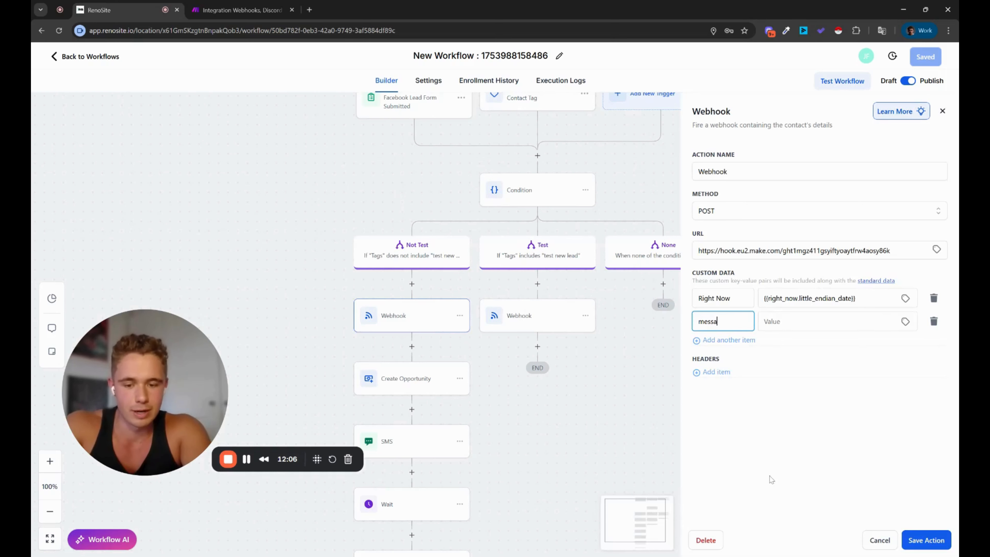
type("ge")
key("BackSpace")
key("BackSpace")
key("BackSpace")
key("BackSpace")
key("BackSpace")
key("BackSpace")
key("BackSpace")
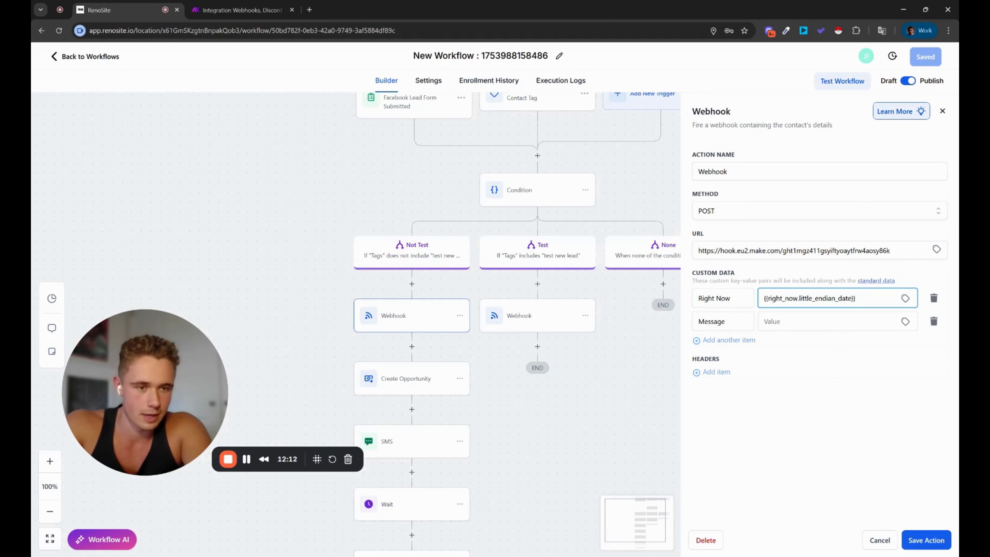
left_click(906, 322)
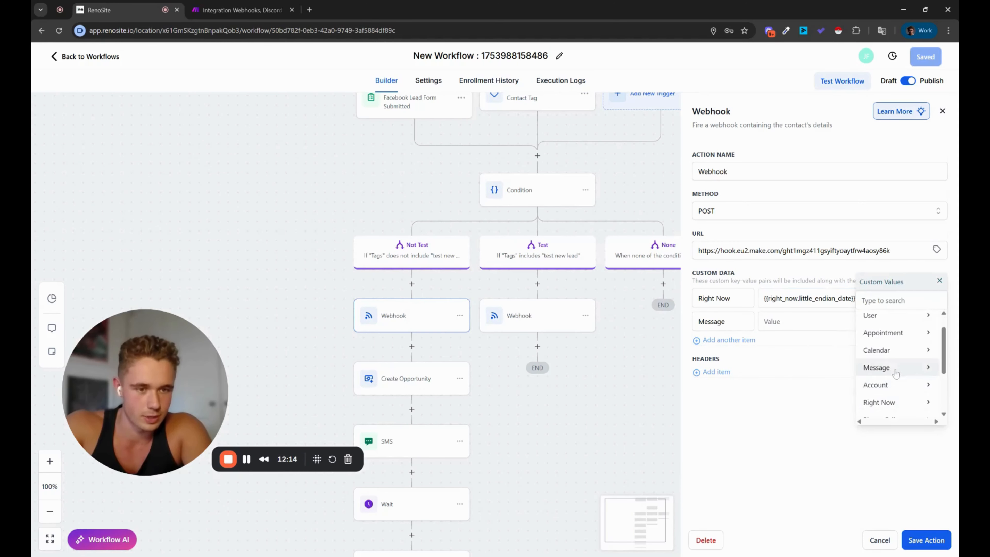
mouse_move(896, 368)
left_click(896, 327)
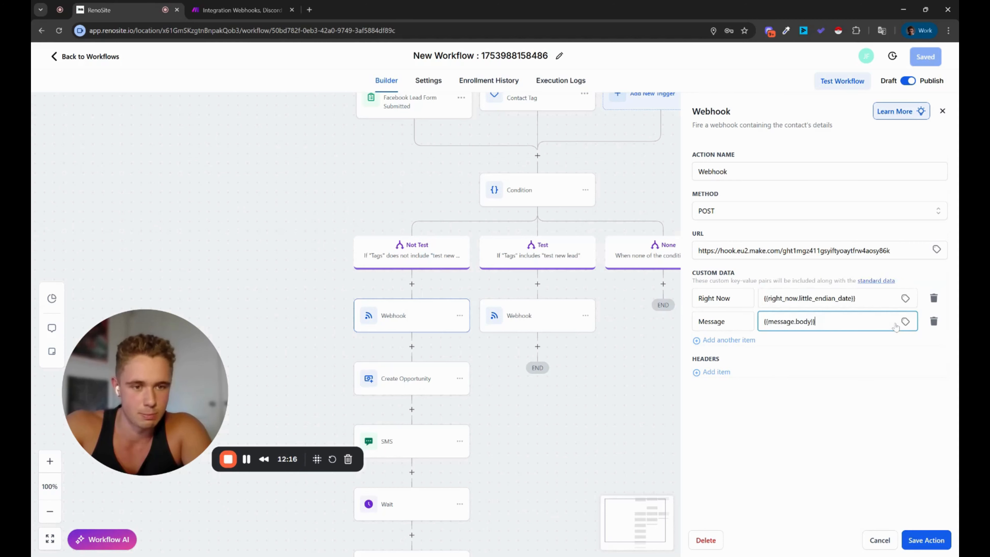
left_click(917, 539)
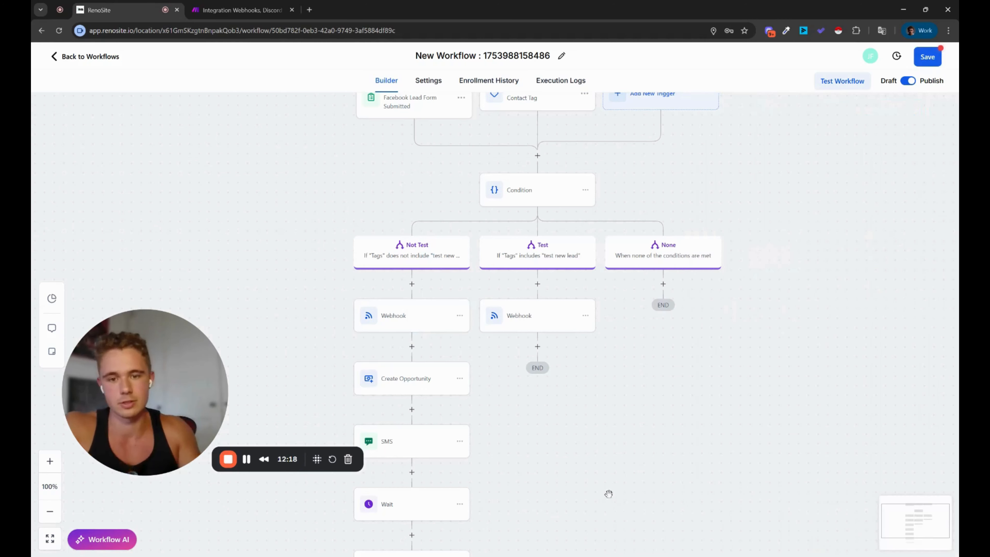
scroll(569, 491, "down", 3)
Step: Delete the Create Opportunity step and the SMS step with everything below it
left_click(465, 289)
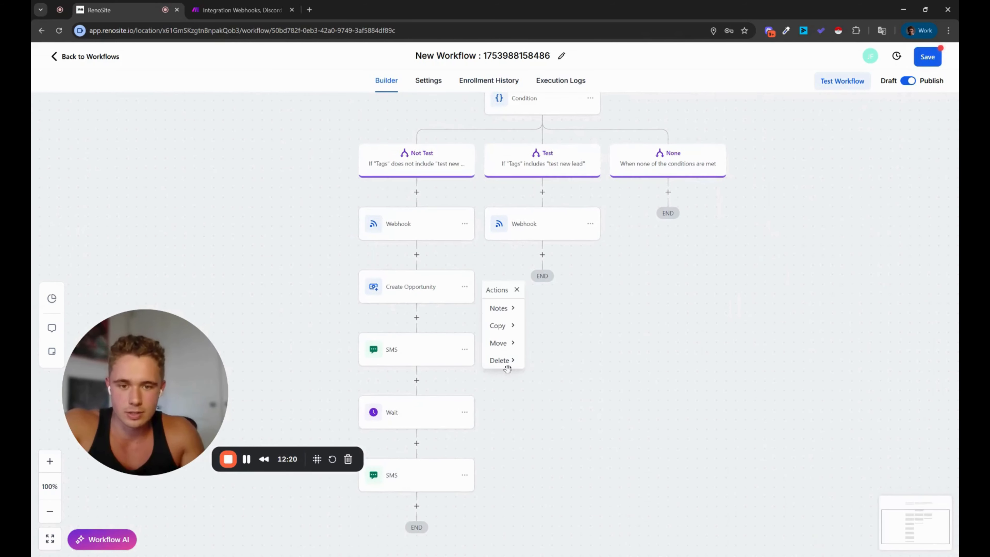
mouse_move(506, 362)
left_click(548, 307)
left_click(599, 329)
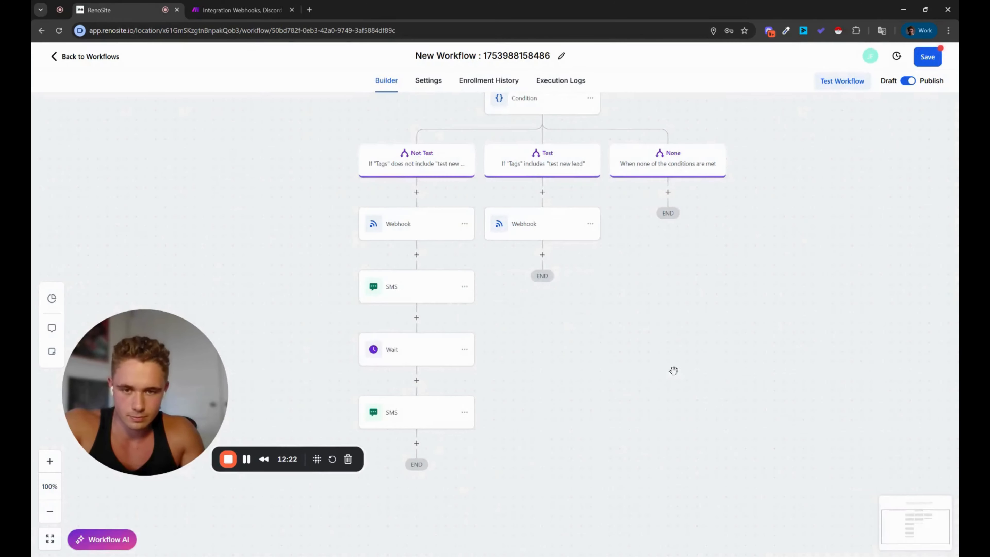
scroll(674, 371, "up", 5)
scroll(682, 449, "down", 4)
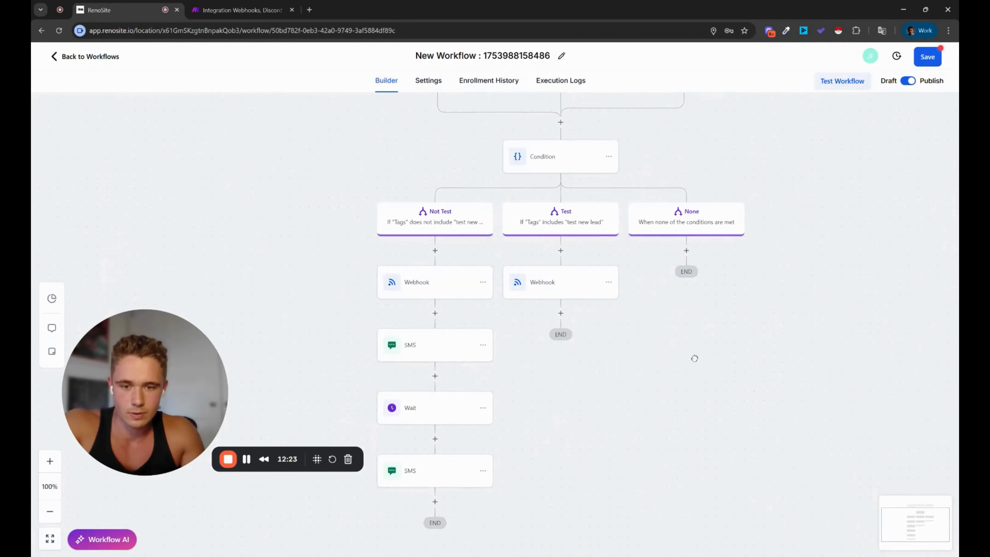
left_click(483, 343)
mouse_move(514, 361)
left_click(598, 380)
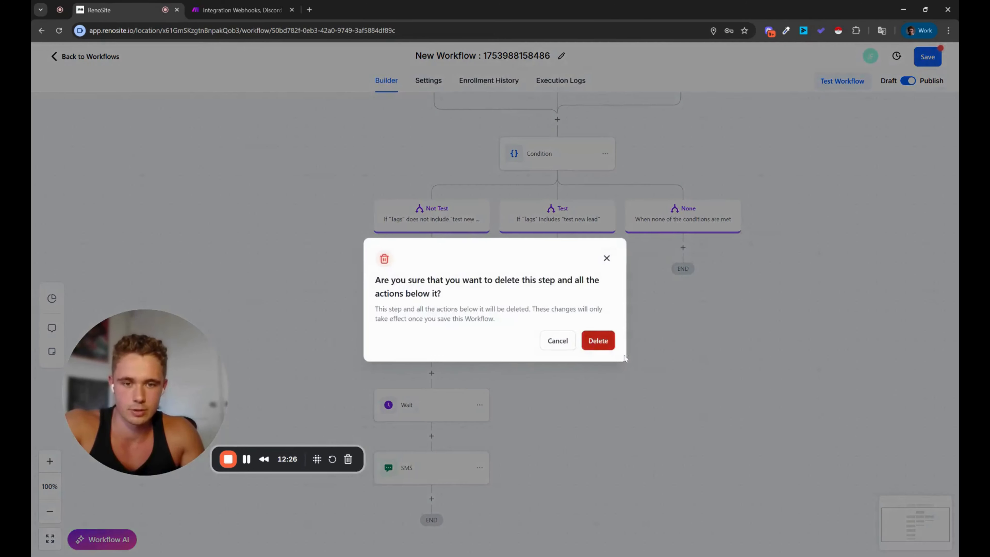
left_click(595, 341)
scroll(740, 429, "up", 4)
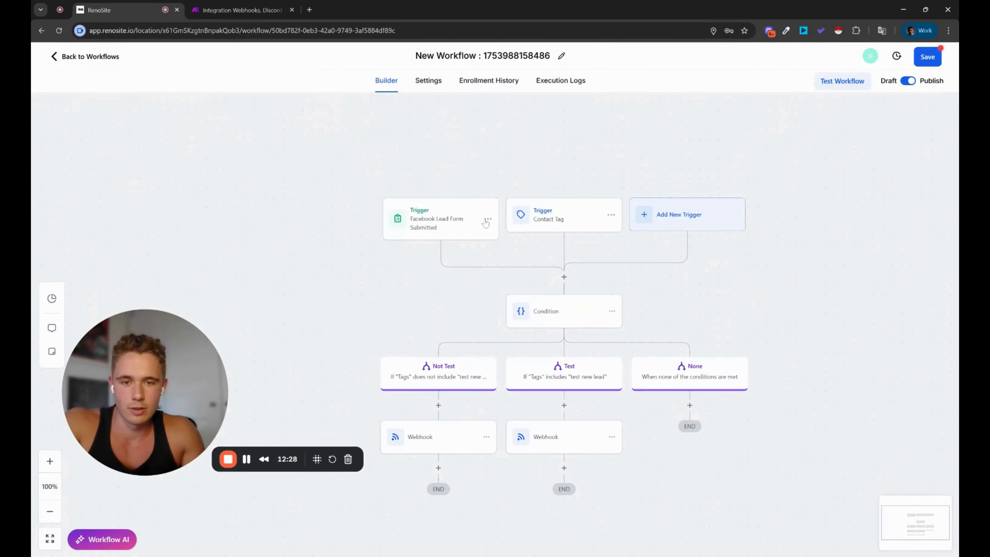
Step: Replace the Facebook Lead Form trigger with an unfiltered Customer Replied trigger
left_click(487, 219)
left_click(467, 269)
left_click(603, 328)
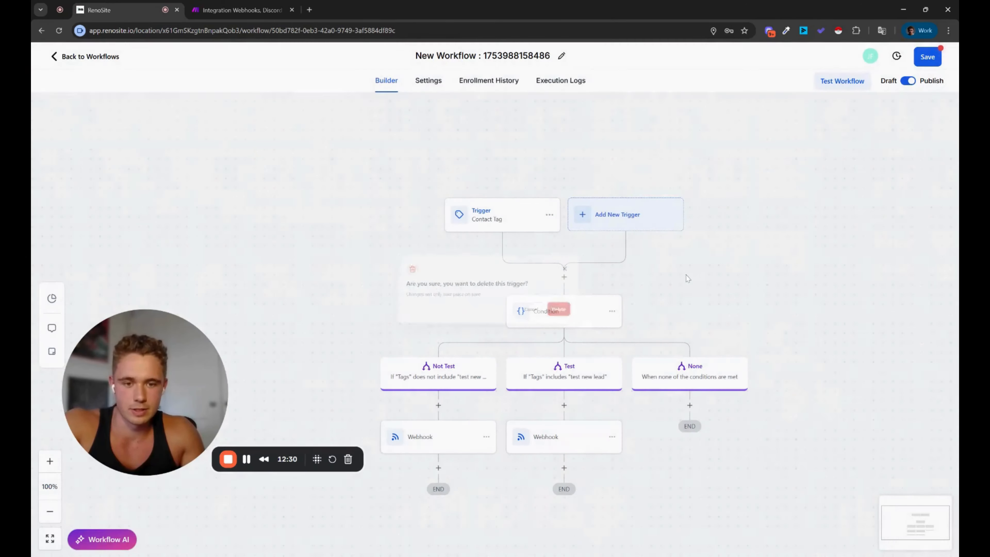
left_click(616, 222)
scroll(786, 323, "down", 6)
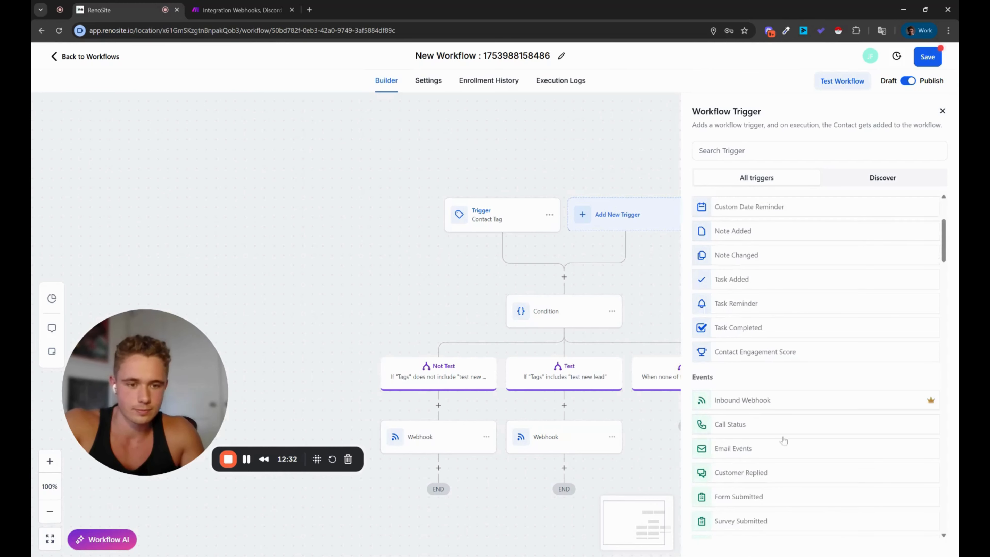
left_click(761, 231)
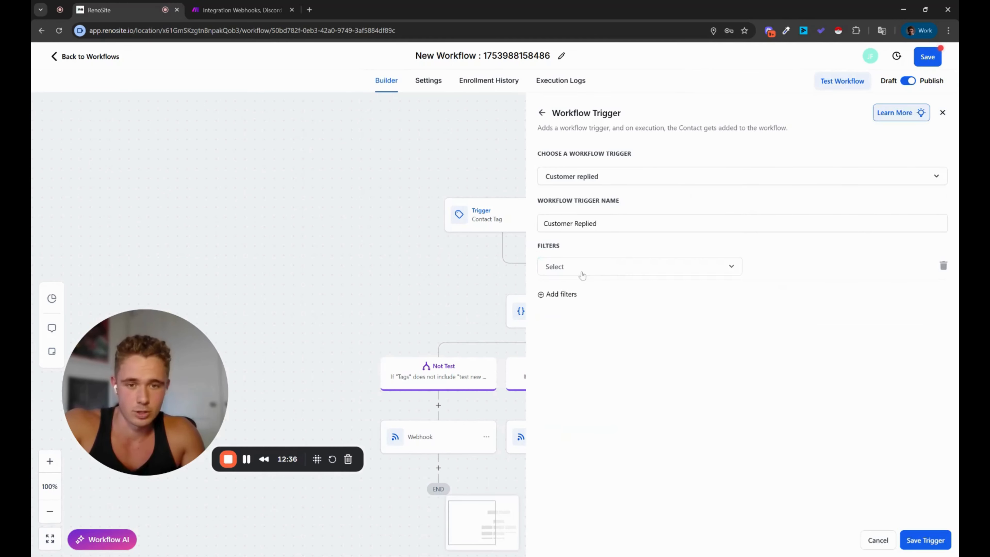
left_click(582, 270)
scroll(554, 402, "down", 2)
scroll(554, 402, "up", 2)
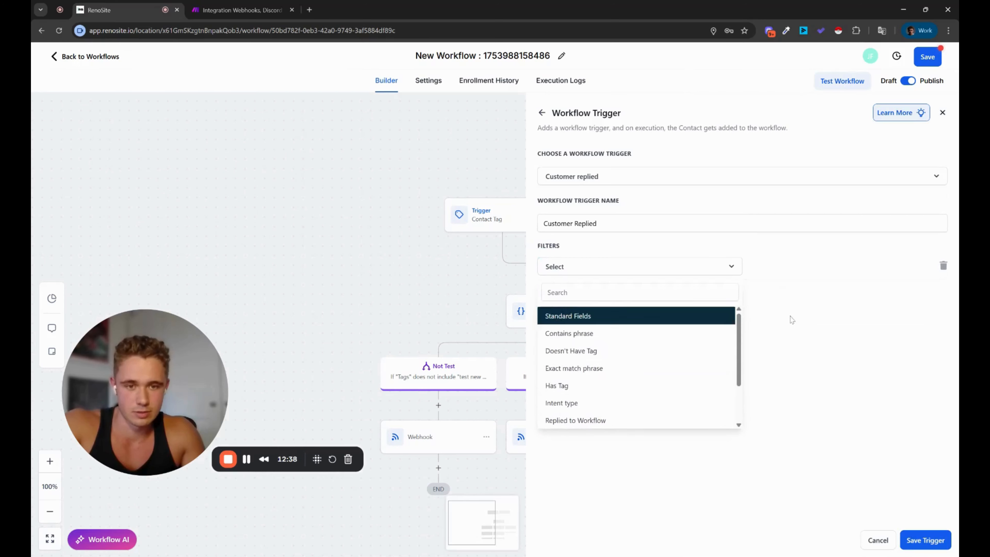
left_click(791, 319)
left_click(926, 541)
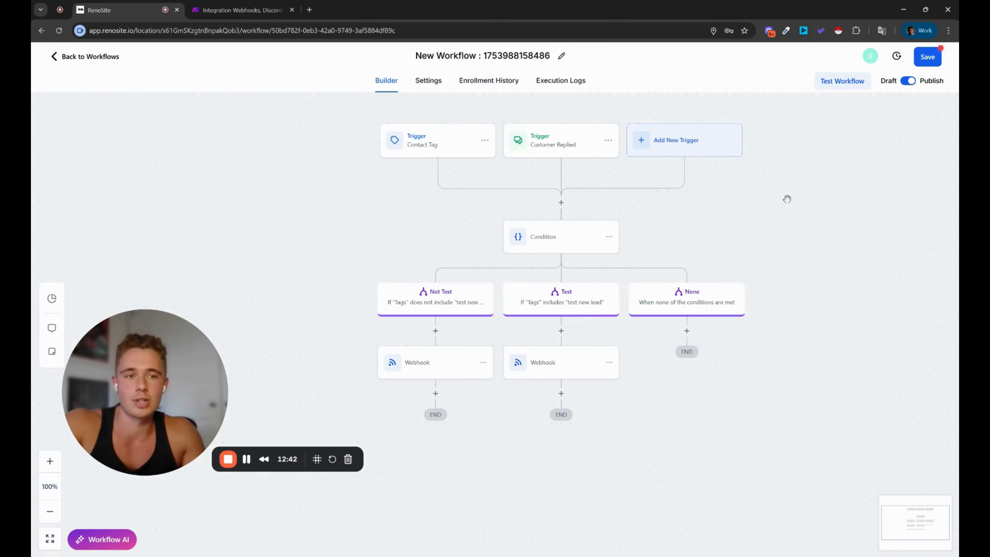
Step: Recheck the Not Test webhook, save the workflow, and open Make's Discord module settings
left_click(376, 363)
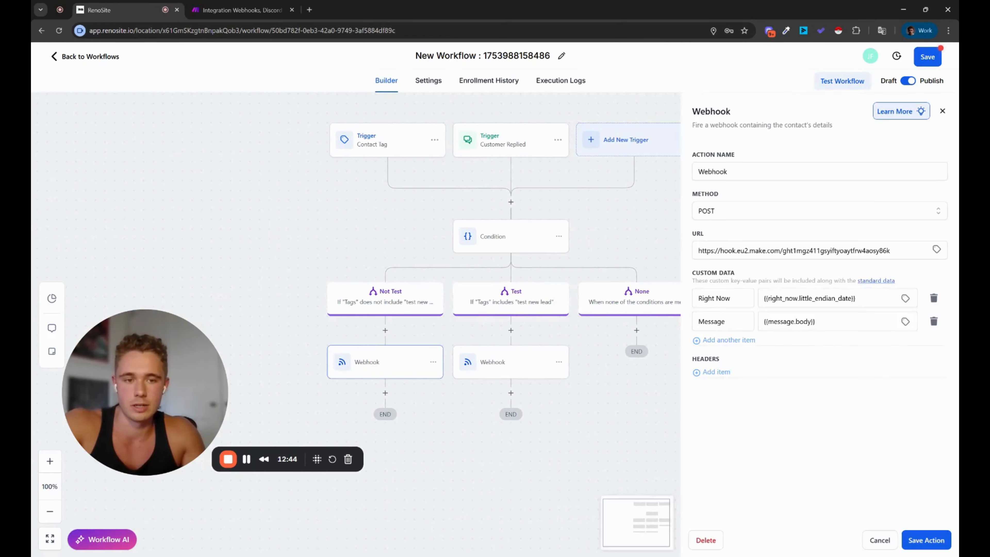
left_click(929, 57)
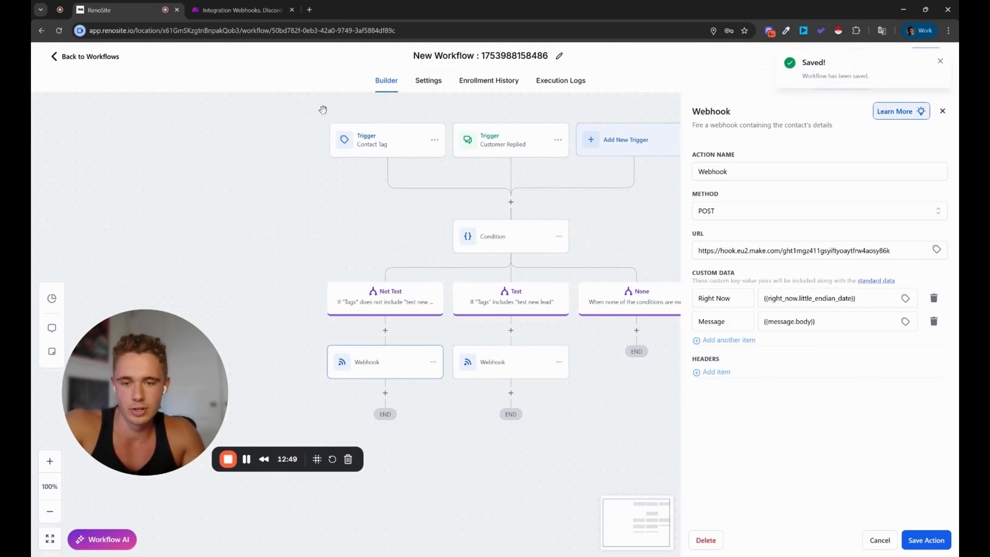
left_click(250, 5)
left_click(557, 267)
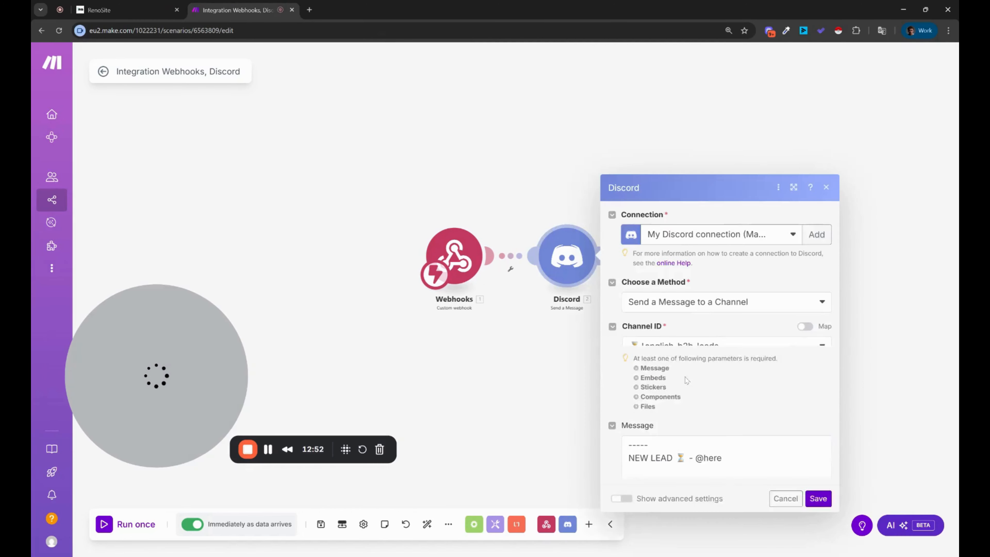
Step: Remove the Business, Full name and Time Now lines from the Discord message and add lines below the heading
left_click_drag(776, 394, 586, 360)
key("BackSpace")
key("BackSpace")
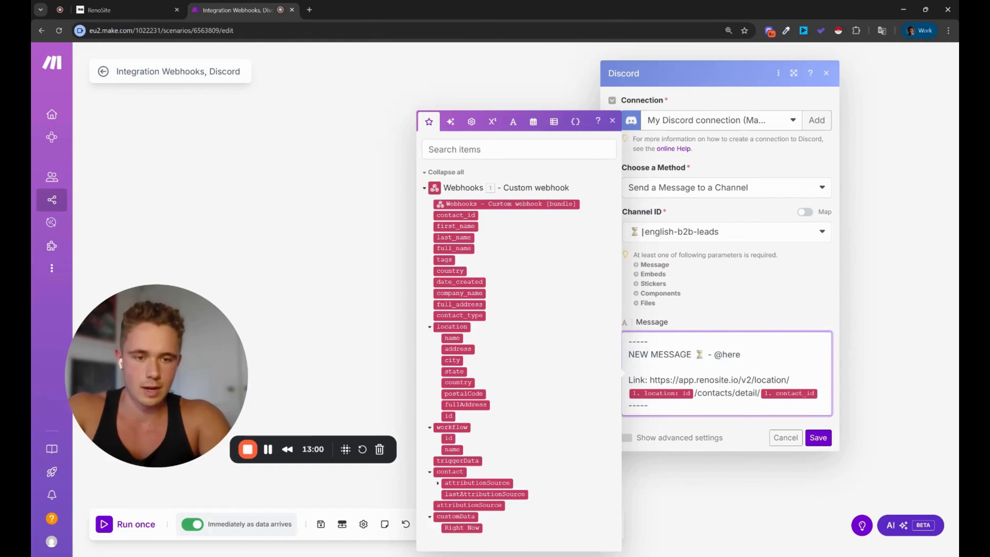
key("Return")
key("Return")
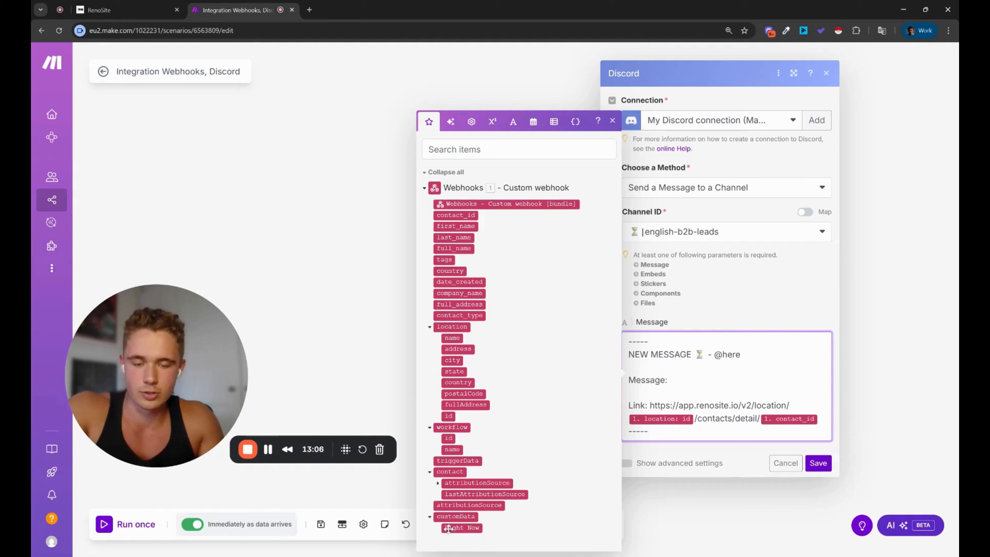
left_click_drag(249, 361, 551, 271)
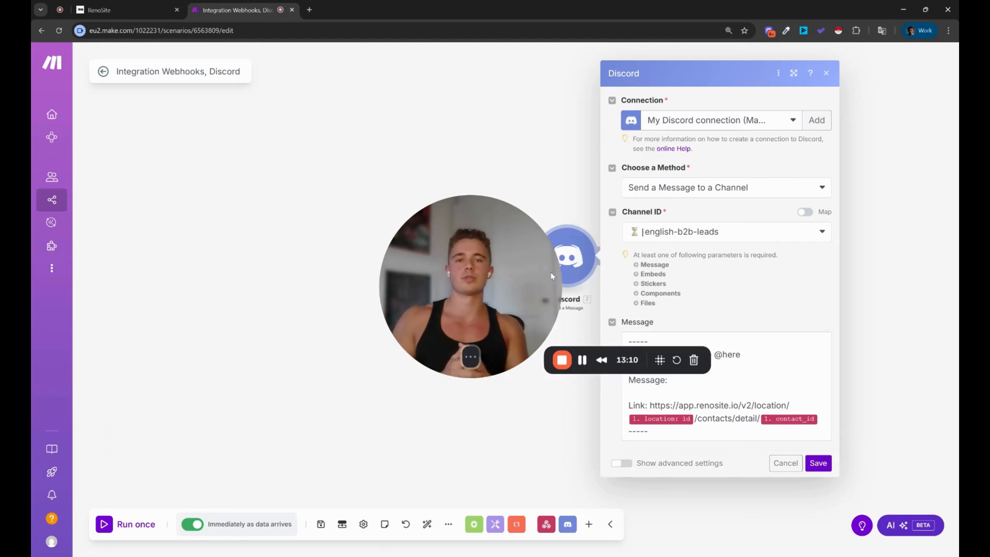